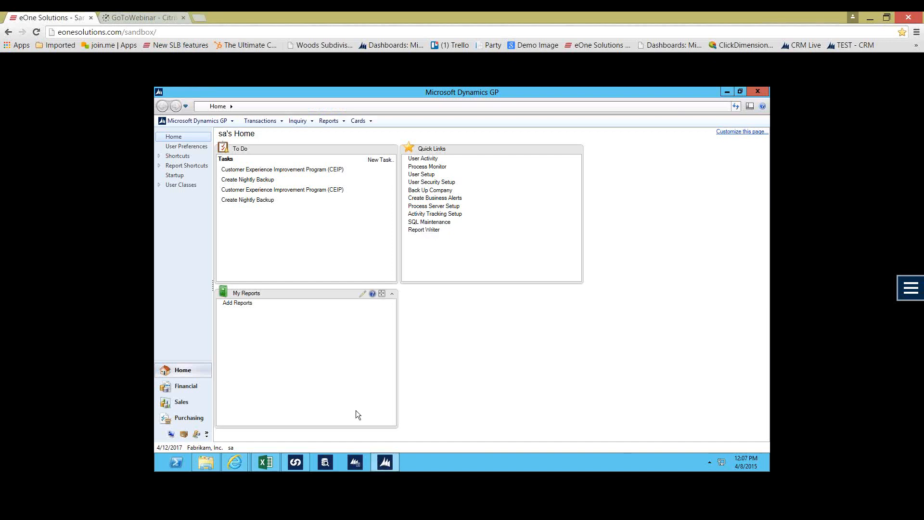
Open SmartView and display the Account Transactions list from the Financial series
left_click(211, 120)
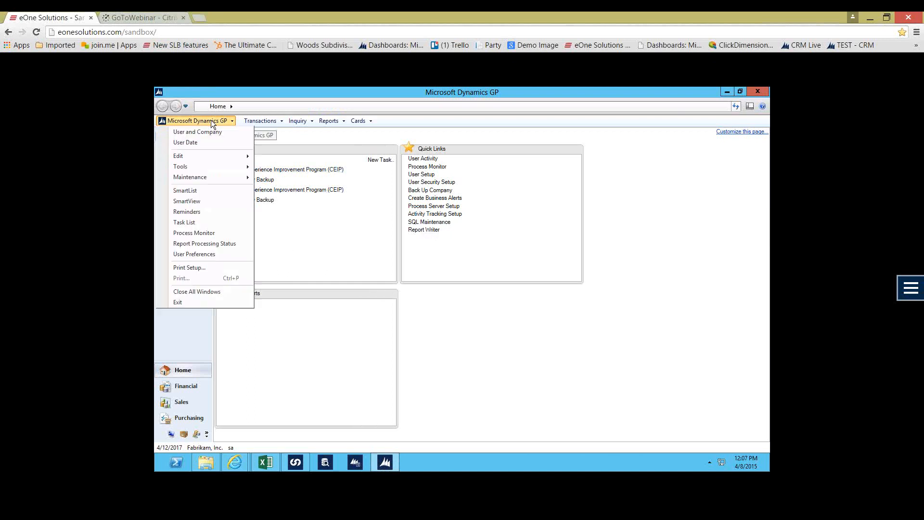
left_click(206, 201)
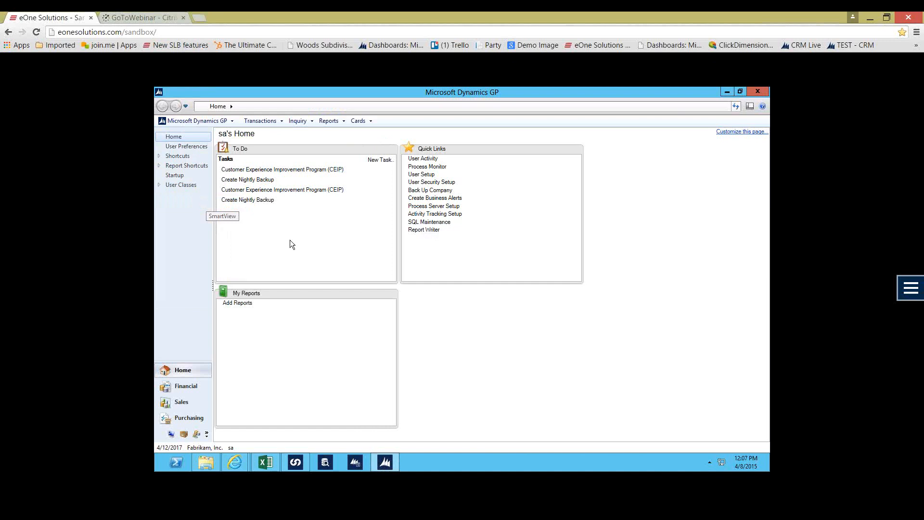
left_click(682, 147)
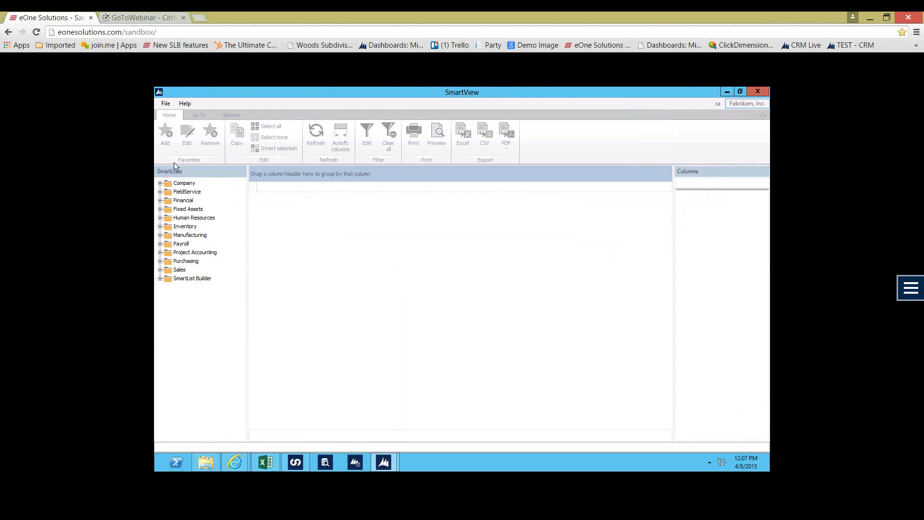
left_click(160, 201)
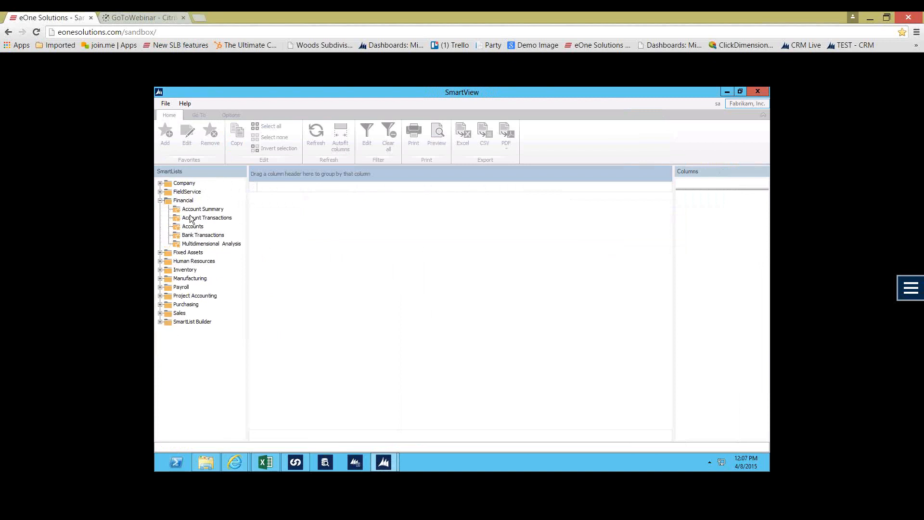
left_click(198, 218)
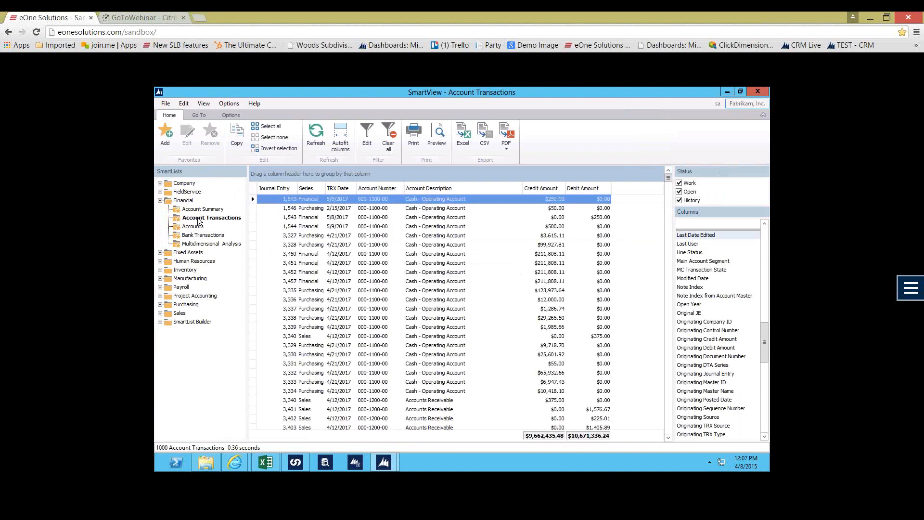
Set the maximum records limit for the Account Transactions list to 10000000 and save it
left_click(220, 450)
type("000000")
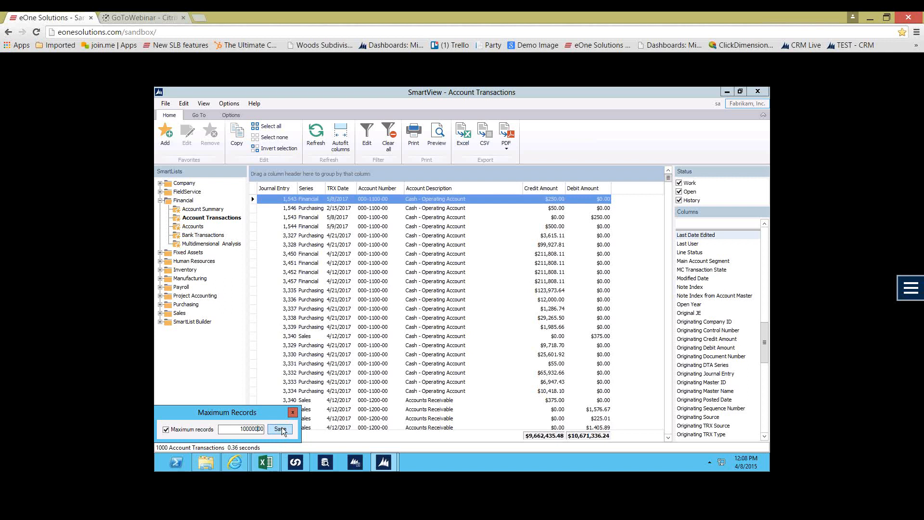
key("Return")
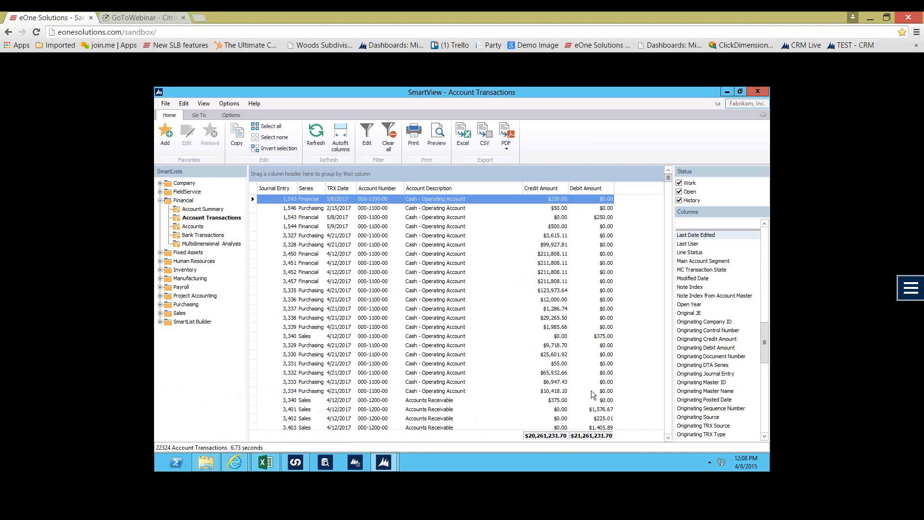
Display the Sales Line Items list from the Sales series and hide the Lists pane
left_click(160, 314)
left_click(200, 373)
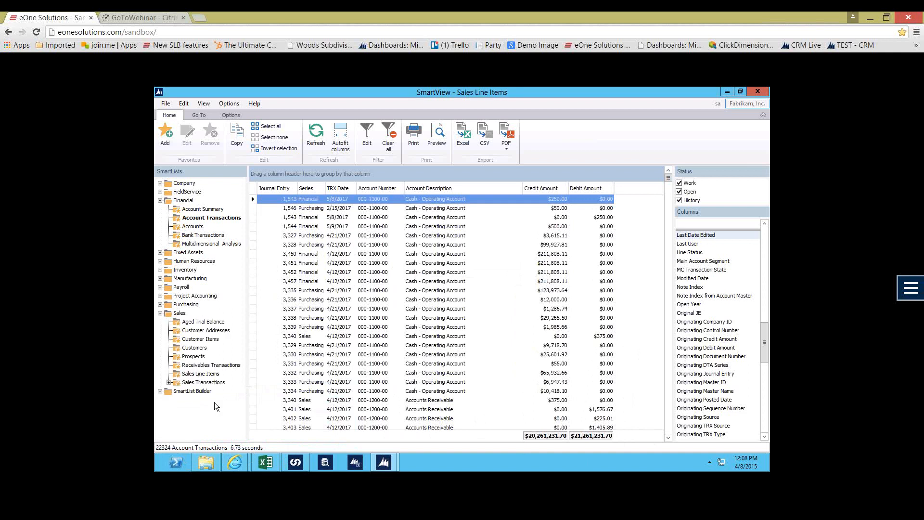
mouse_move(247, 470)
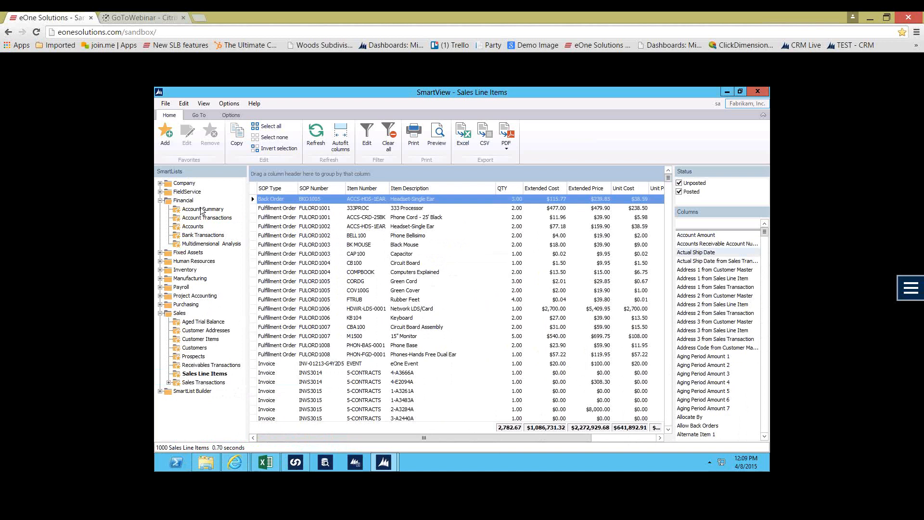
left_click(231, 116)
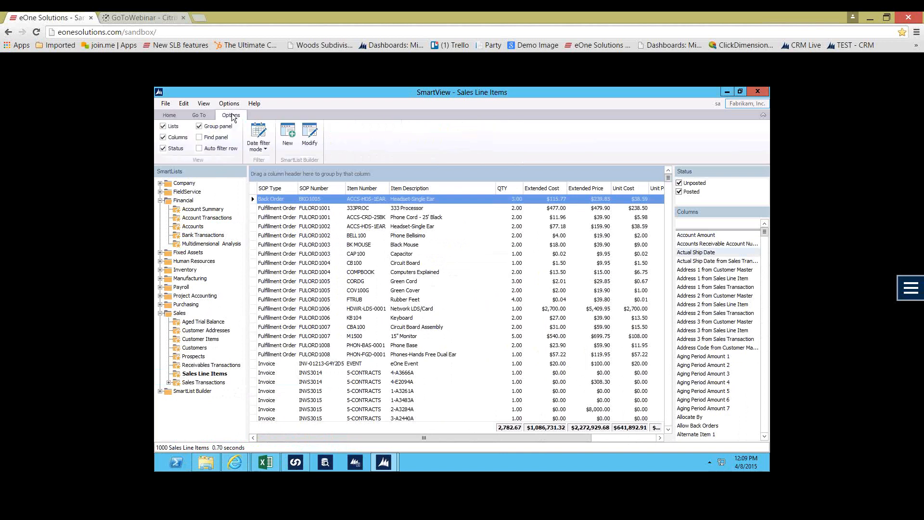
left_click(163, 127)
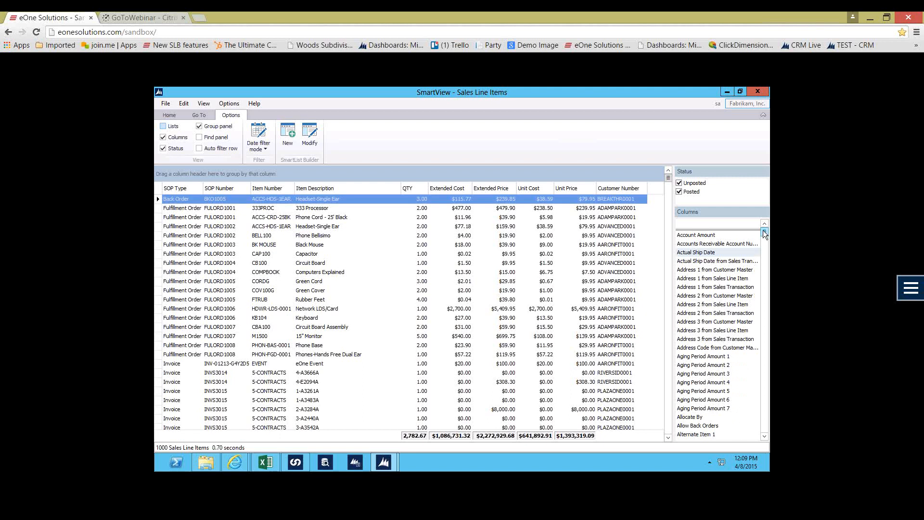
Add the Sales Territory, Sale Date and Salesperson ID columns to the grid, and hide the Columns pane
left_click_drag(767, 242, 763, 375)
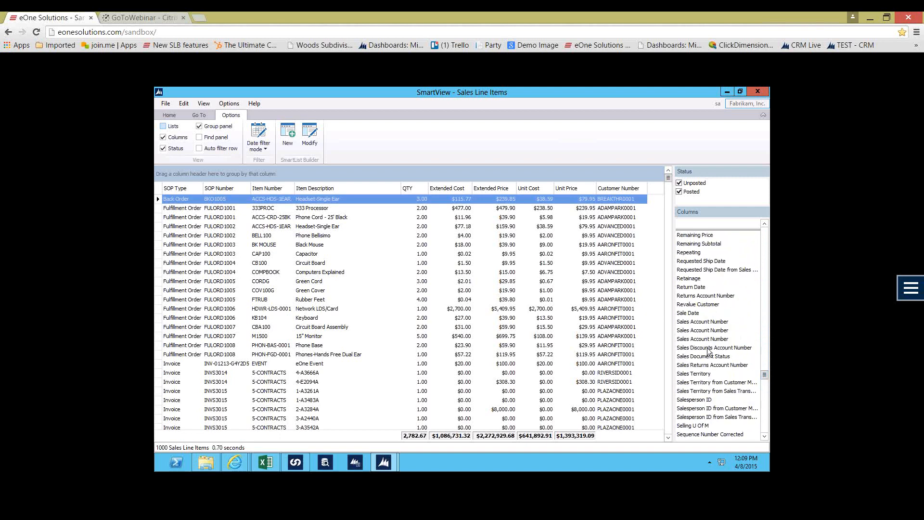
left_click_drag(693, 374, 668, 336)
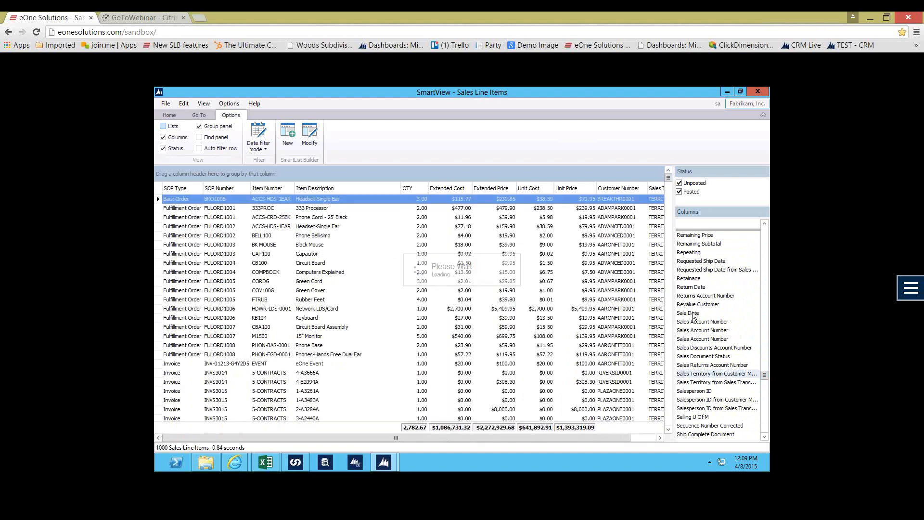
double_click(693, 313)
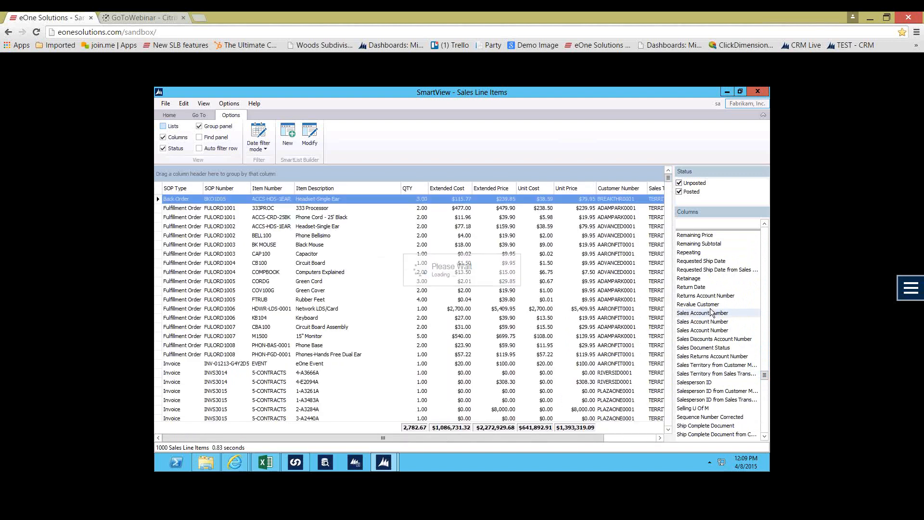
left_click_drag(703, 382, 649, 331)
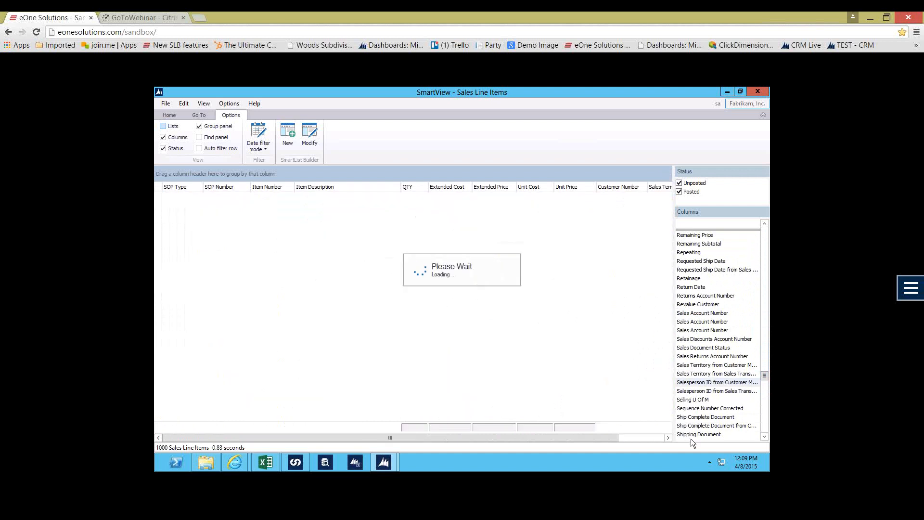
left_click(163, 138)
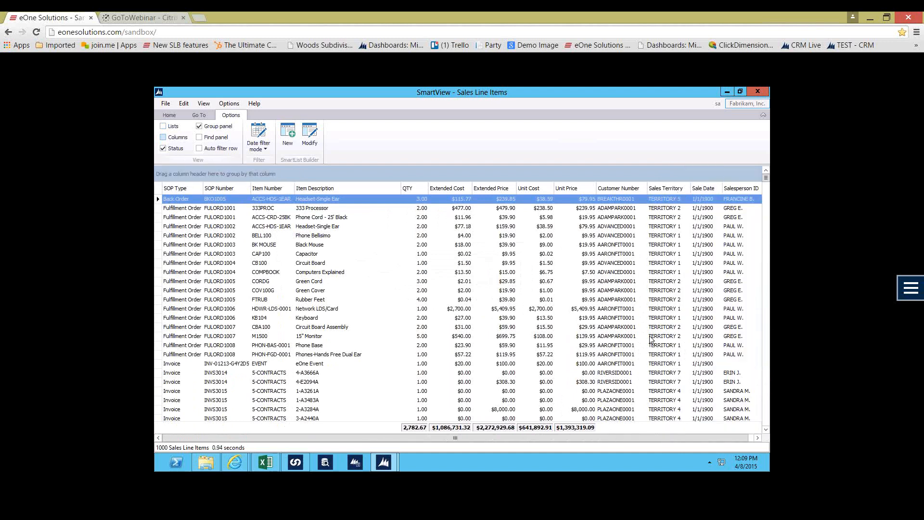
Make Sale Date the first column and group the line items by Salesperson ID
left_click_drag(669, 439, 674, 438)
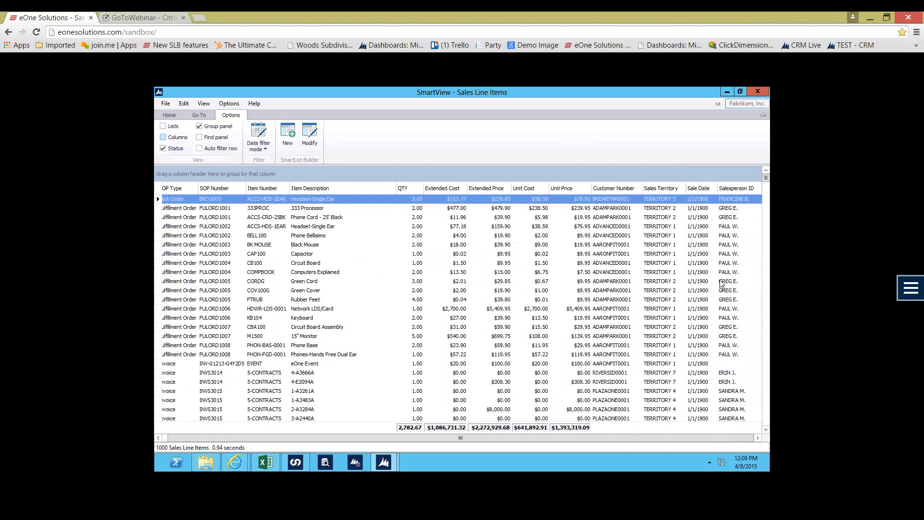
left_click_drag(680, 437, 675, 438)
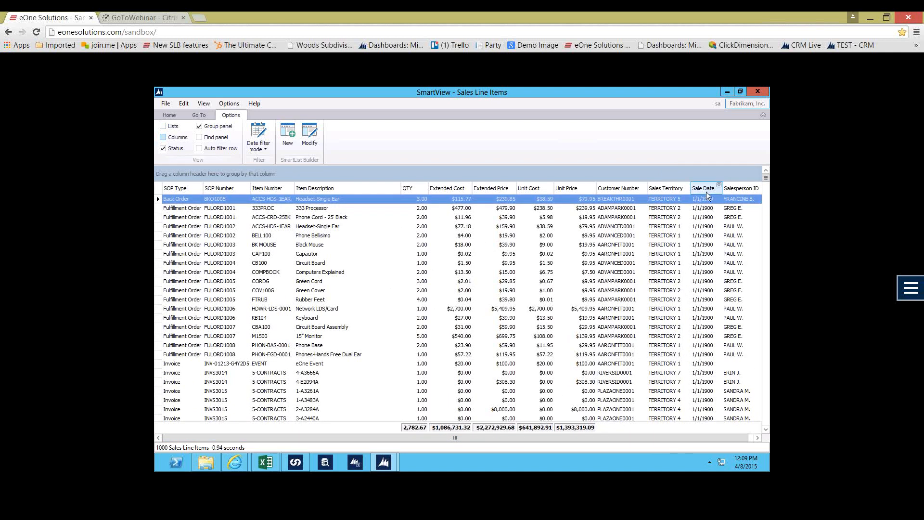
left_click_drag(705, 191, 172, 190)
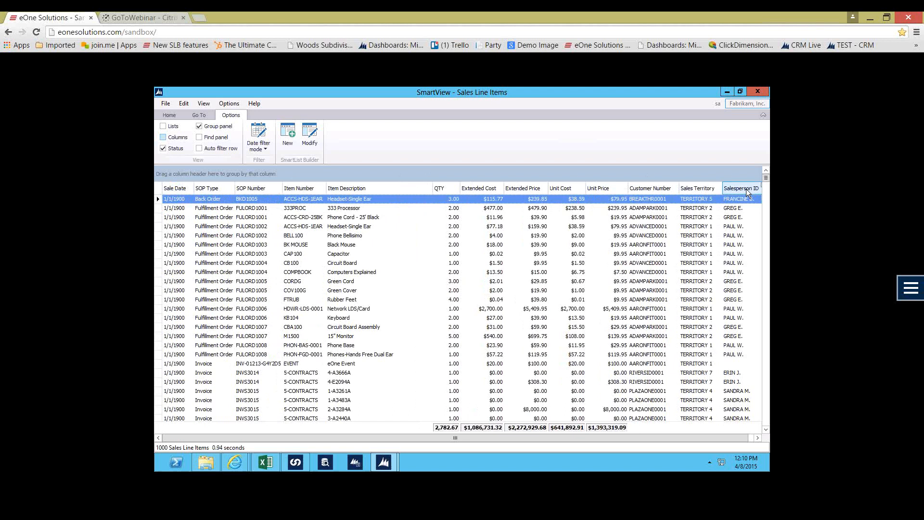
left_click_drag(745, 192, 564, 174)
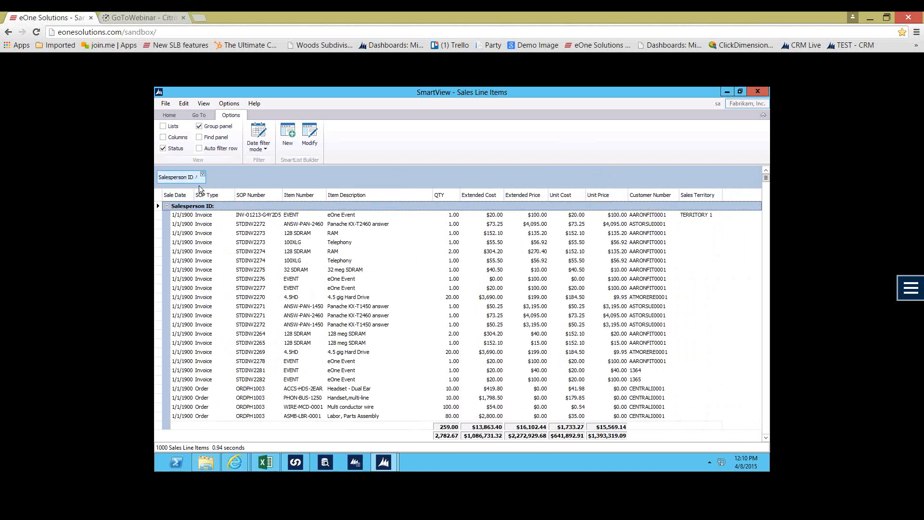
Filter the SOP Type column to show only Invoice and Order documents
left_click(231, 192)
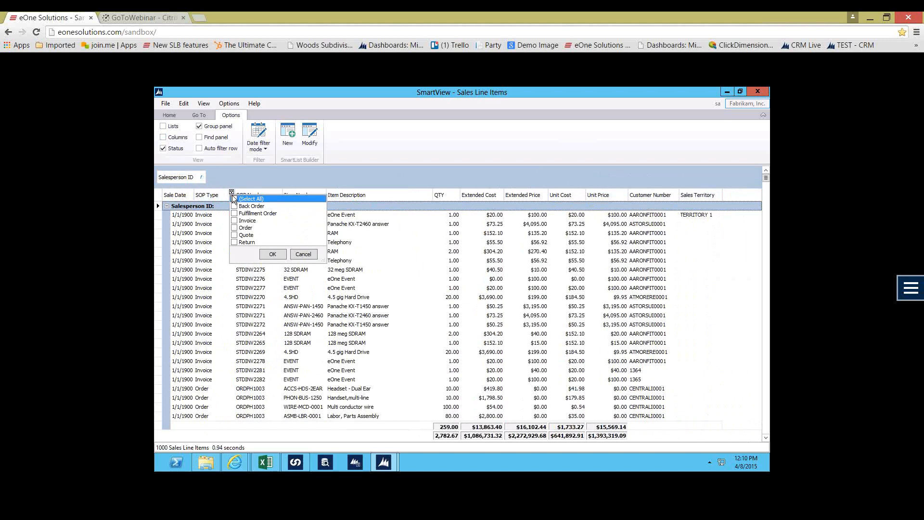
left_click(234, 213)
left_click(234, 213)
left_click(234, 220)
left_click(272, 255)
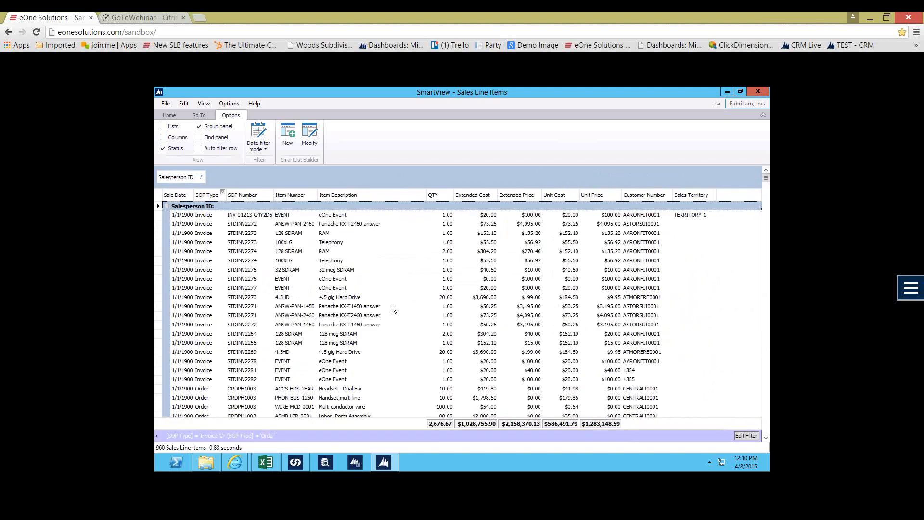
Filter Salesperson ID to include every salesperson and exclude blanks
left_click(203, 174)
left_click(205, 181)
left_click(205, 189)
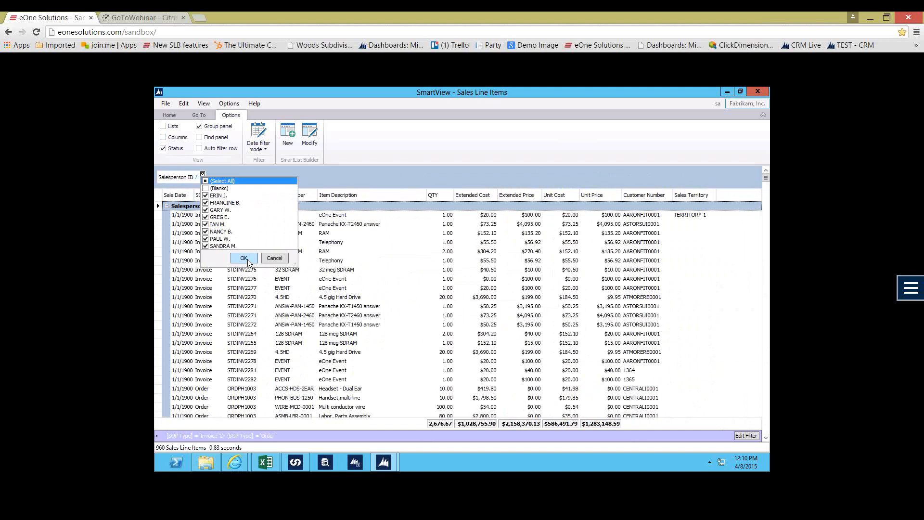
left_click(247, 258)
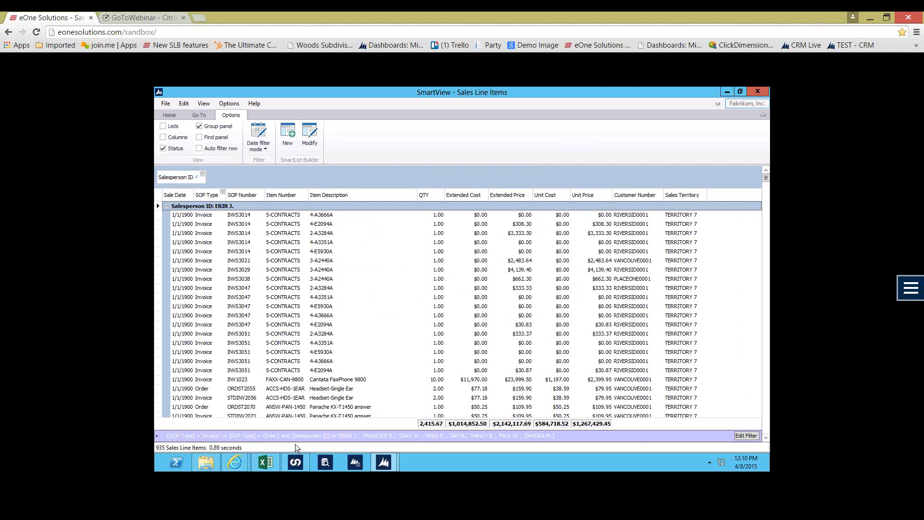
Open the filter editor and add five empty Customer Number conditions to the And group
left_click(740, 435)
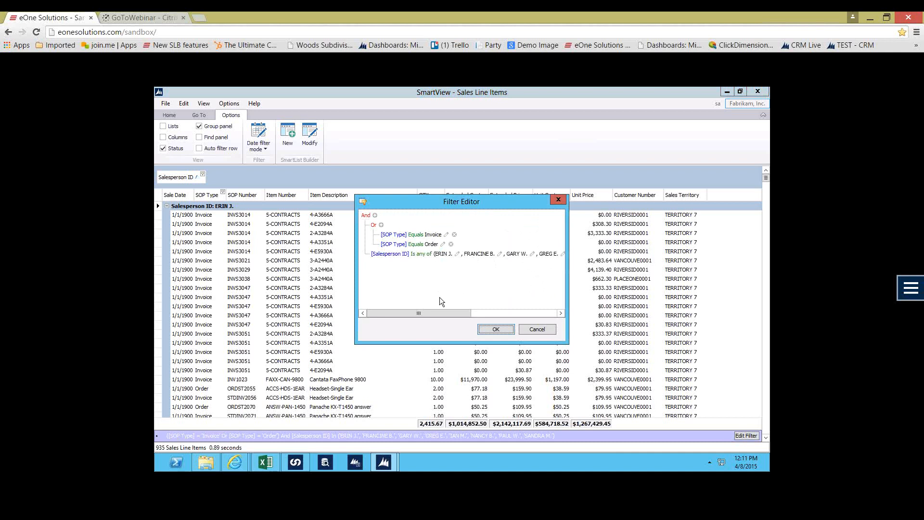
left_click(375, 215)
left_click(375, 215)
left_click(375, 215)
left_click(375, 215)
left_click(375, 216)
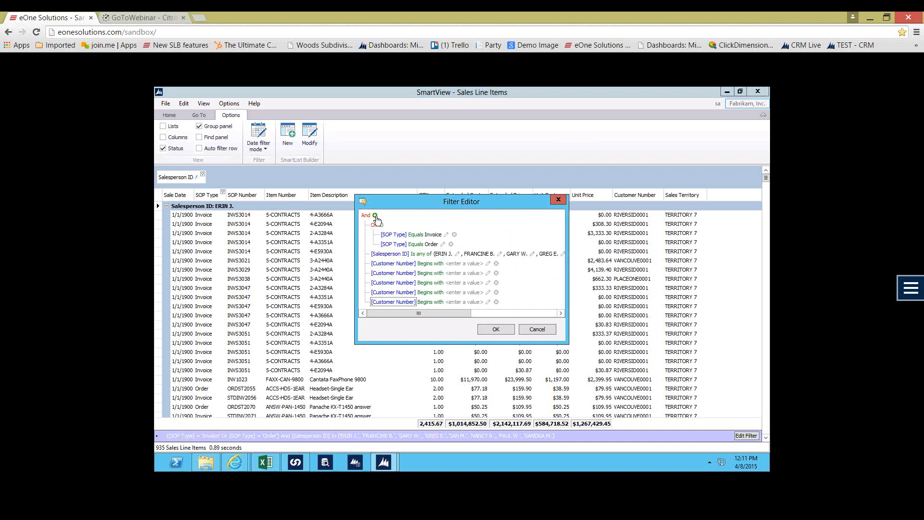
left_click(375, 215)
left_click(375, 216)
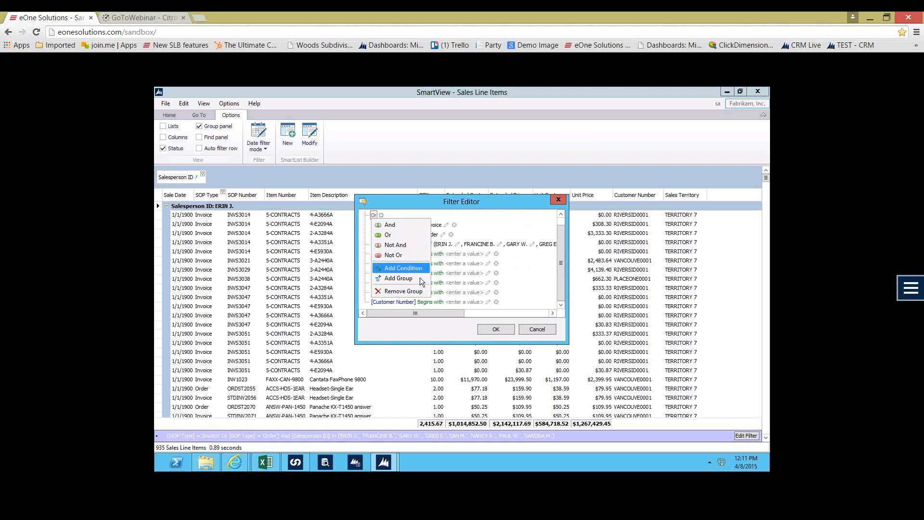
left_click(564, 261)
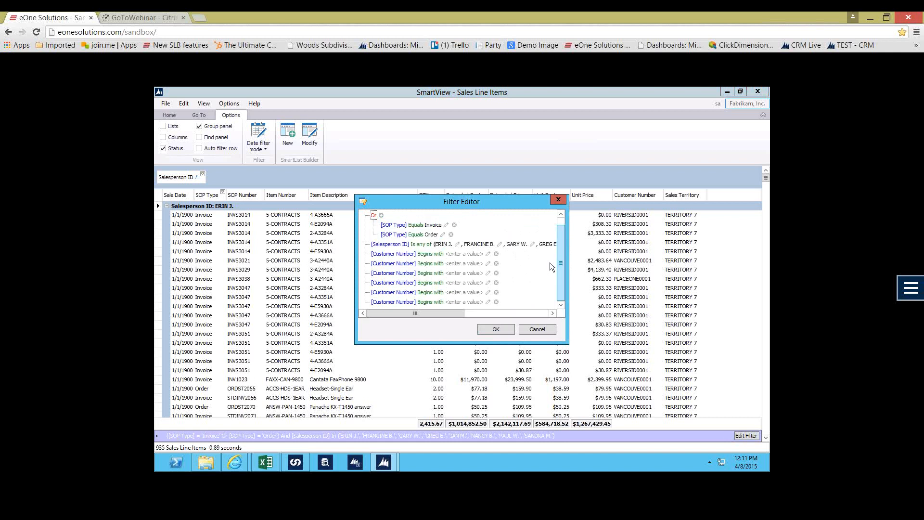
Try basing the first empty condition on Sales Territory, look through its comparison operators, and discard all filter editor changes
left_click(391, 254)
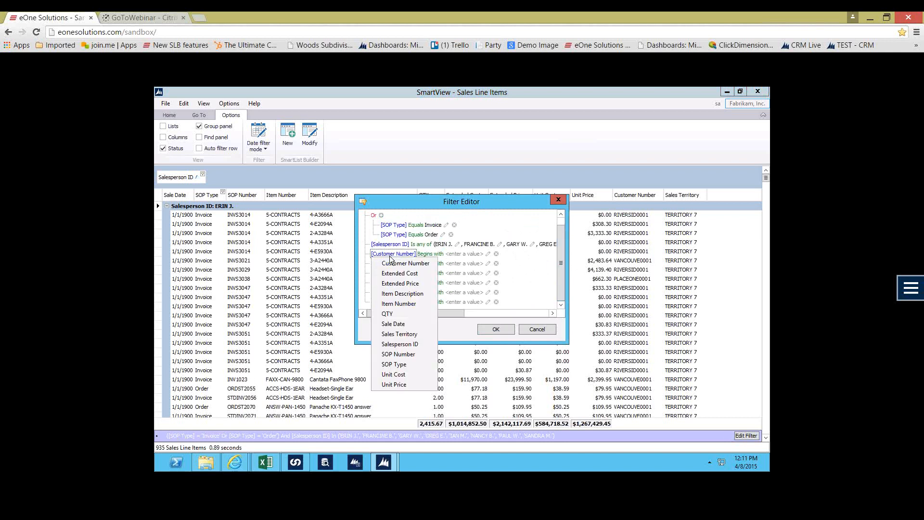
left_click(410, 331)
left_click(423, 254)
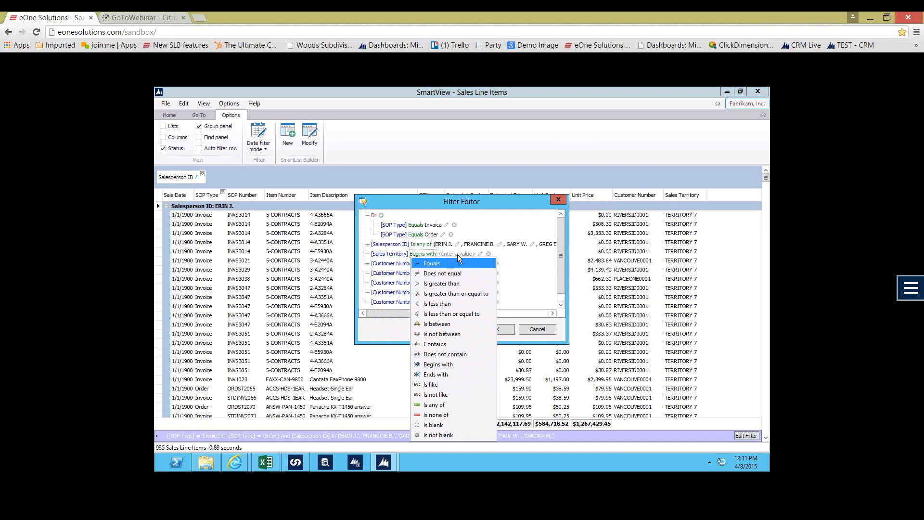
left_click(529, 273)
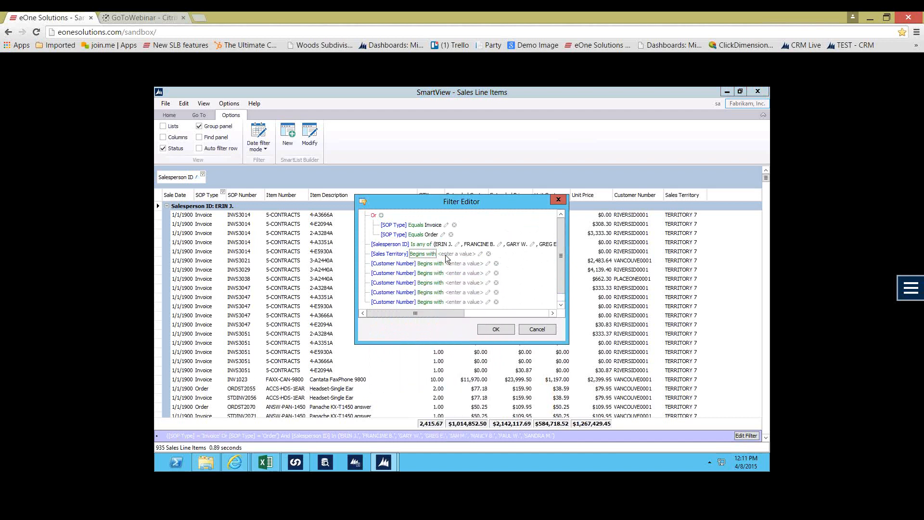
left_click(544, 330)
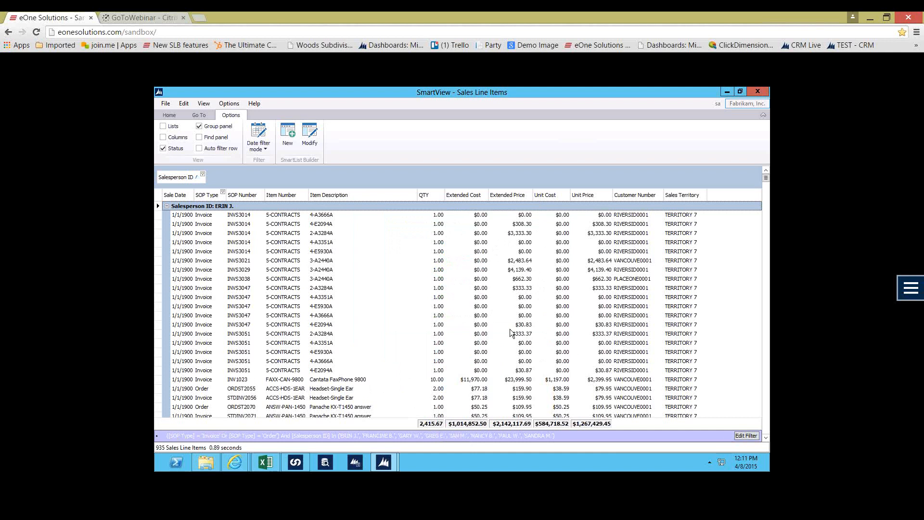
Collapse all Salesperson ID groups and add Item Number as a second grouping level beneath Salesperson ID
left_click(172, 117)
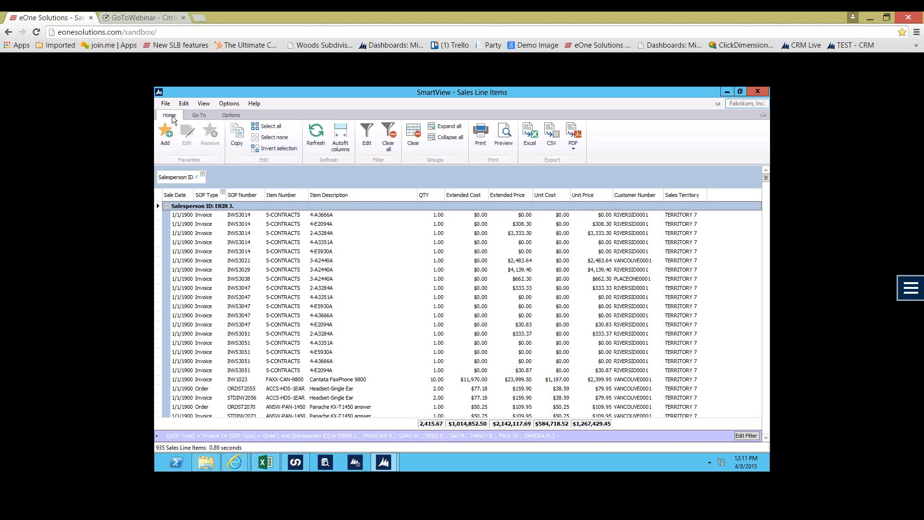
left_click(446, 139)
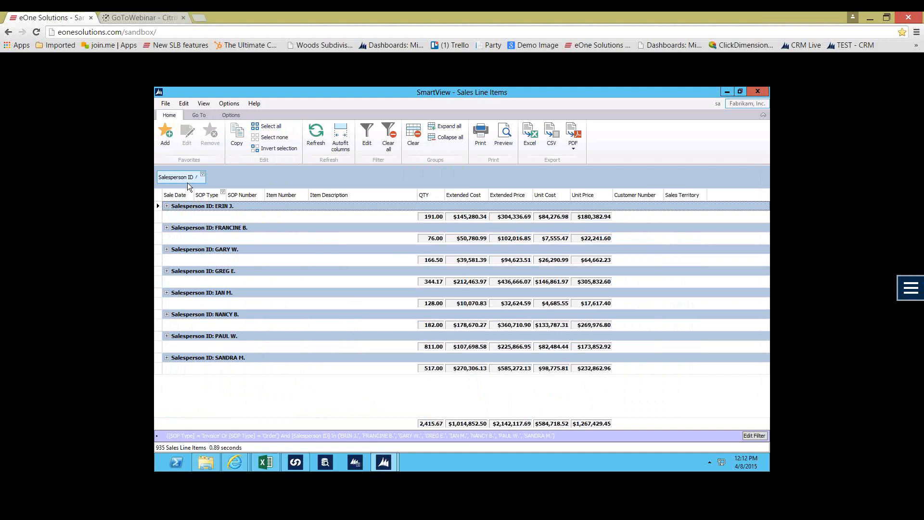
left_click_drag(281, 195, 232, 180)
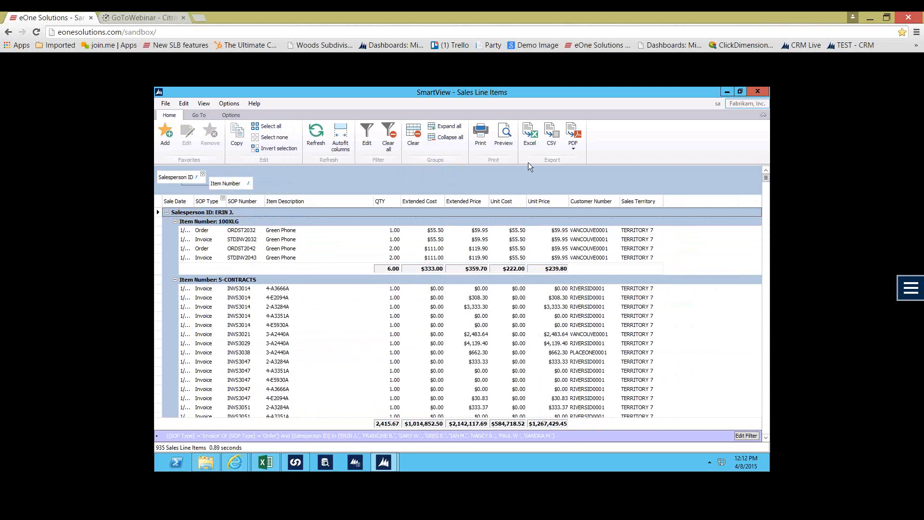
Collapse all groups, and expand the fourth salesperson group and its 24X IDE, 256 SDRAM and 128 SDRAM item groups to see their lines
left_click(450, 137)
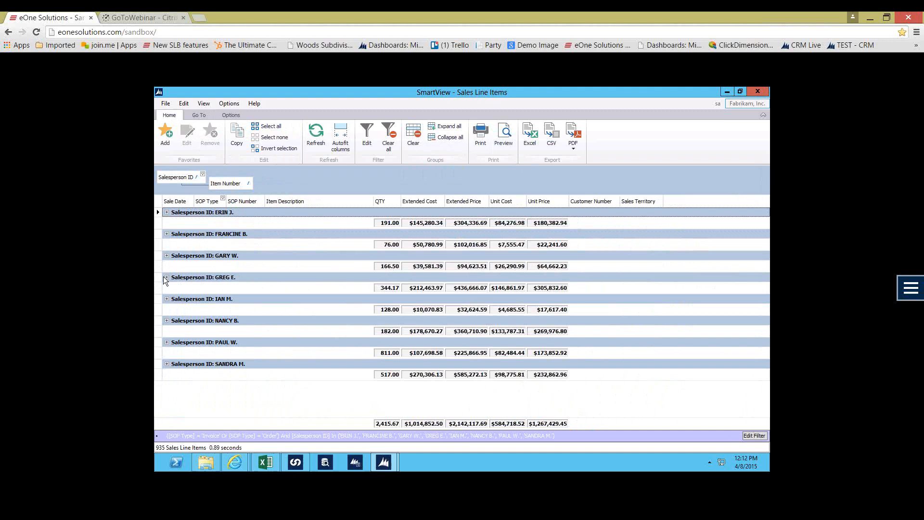
left_click(166, 277)
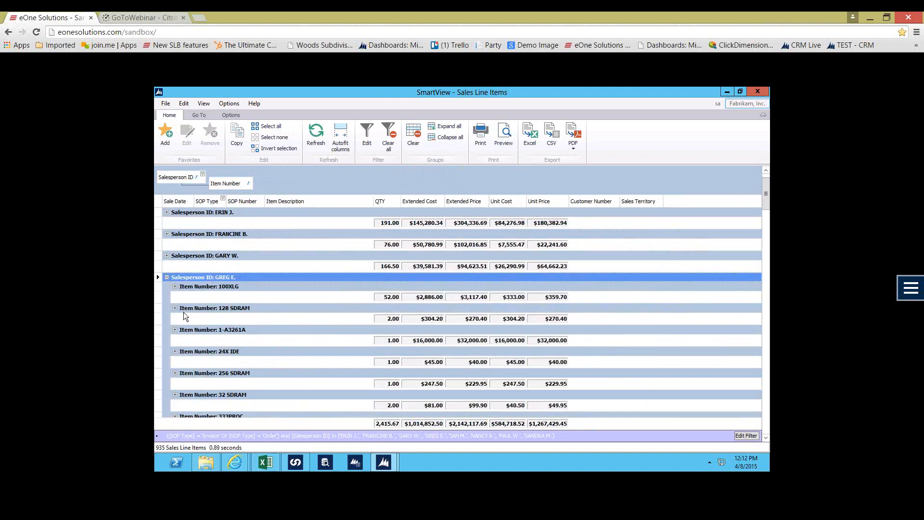
scroll(183, 312, "down", 2)
left_click(174, 308)
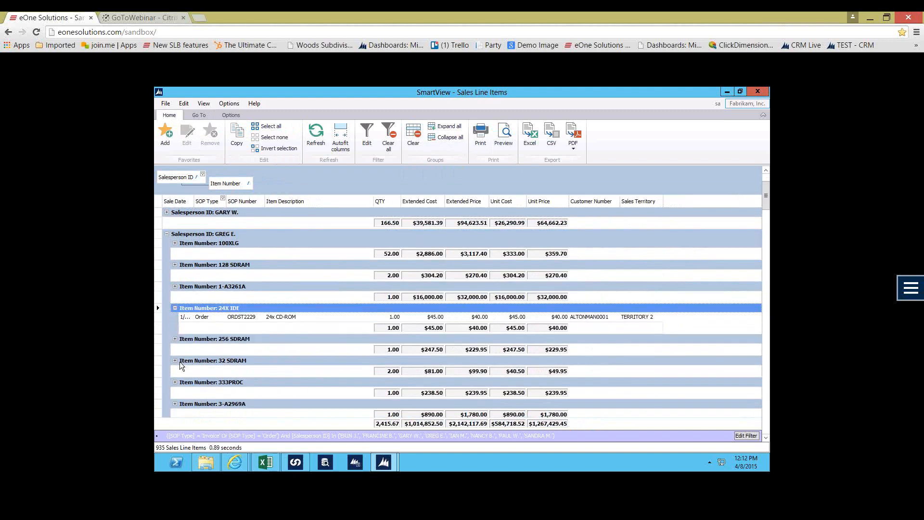
left_click(174, 339)
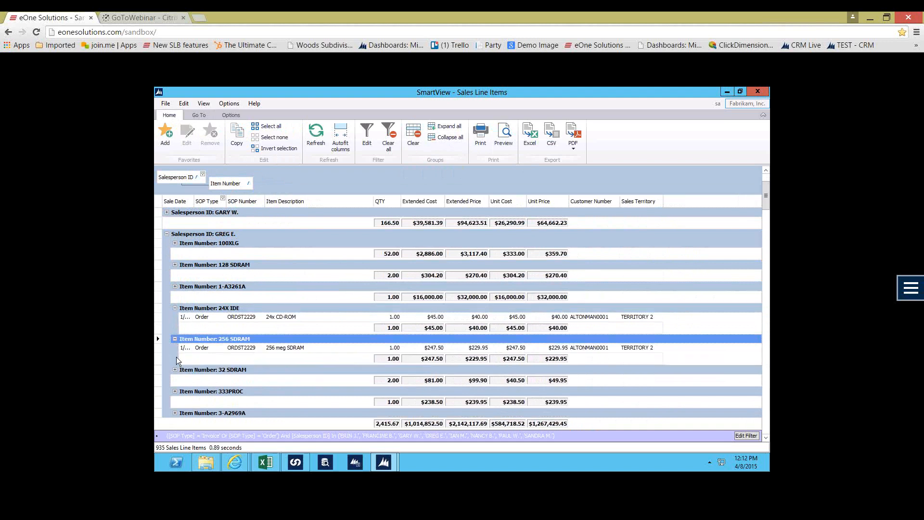
left_click(175, 264)
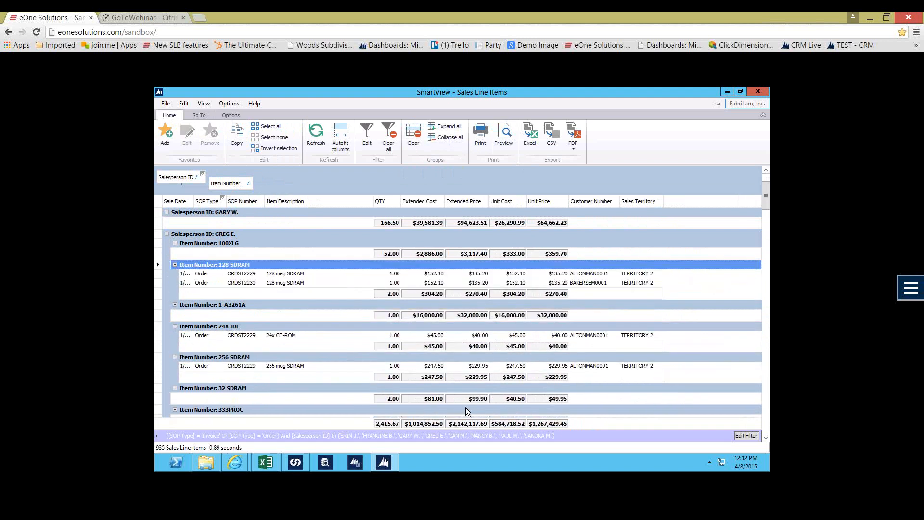
Open the sales transaction behind the first 128 SDRAM line, review it, and close it to return to the Sales Line Items window
left_click(250, 273)
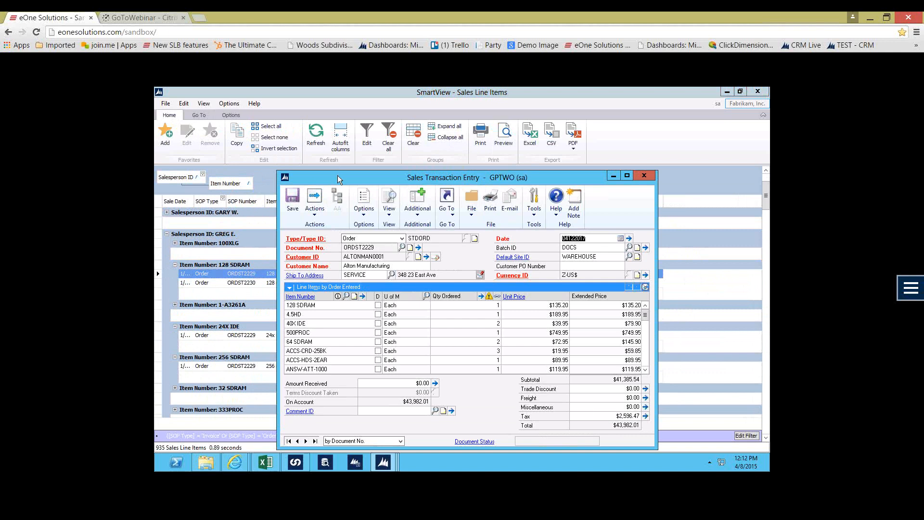
left_click_drag(337, 175, 341, 161)
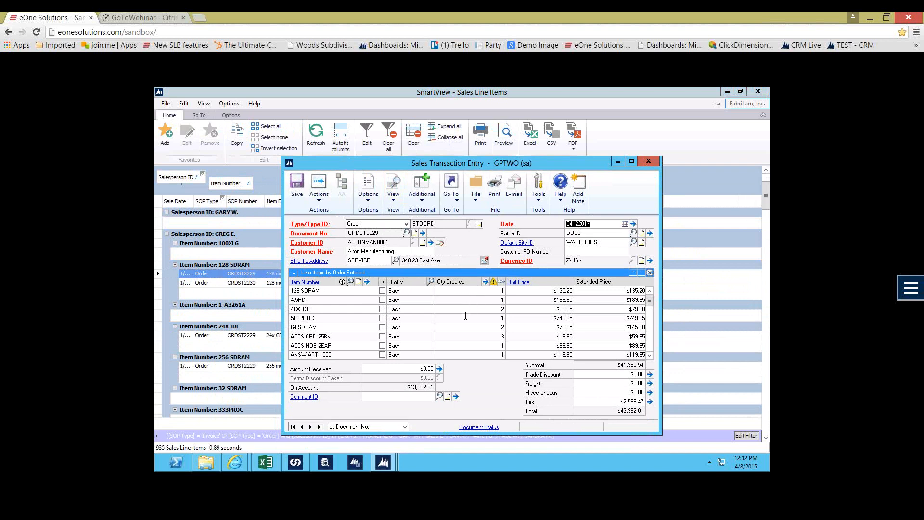
left_click(648, 160)
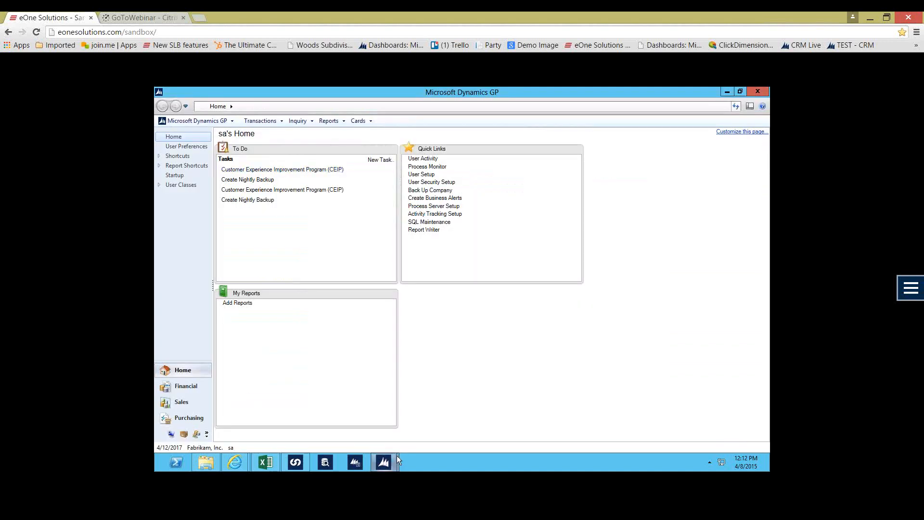
left_click(392, 458)
left_click(441, 402)
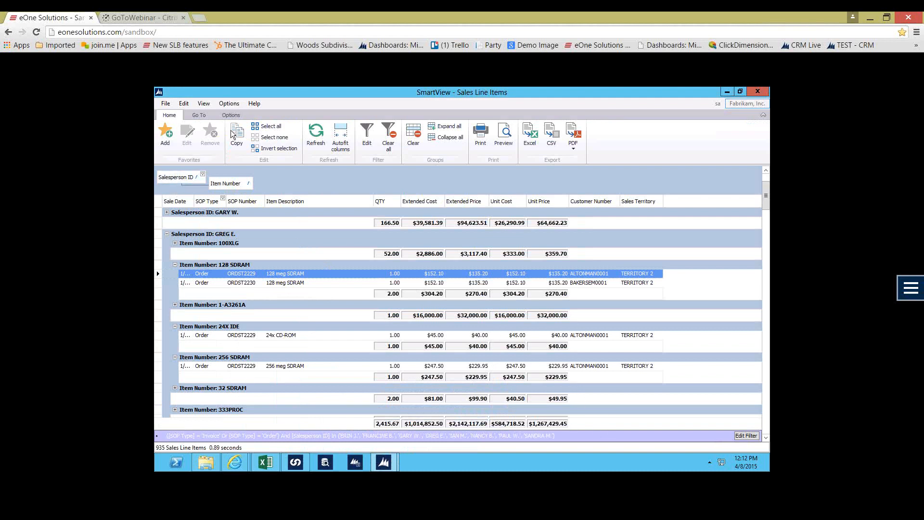
Show the find panel, search the line items for "green phone", and clear the search
left_click(231, 115)
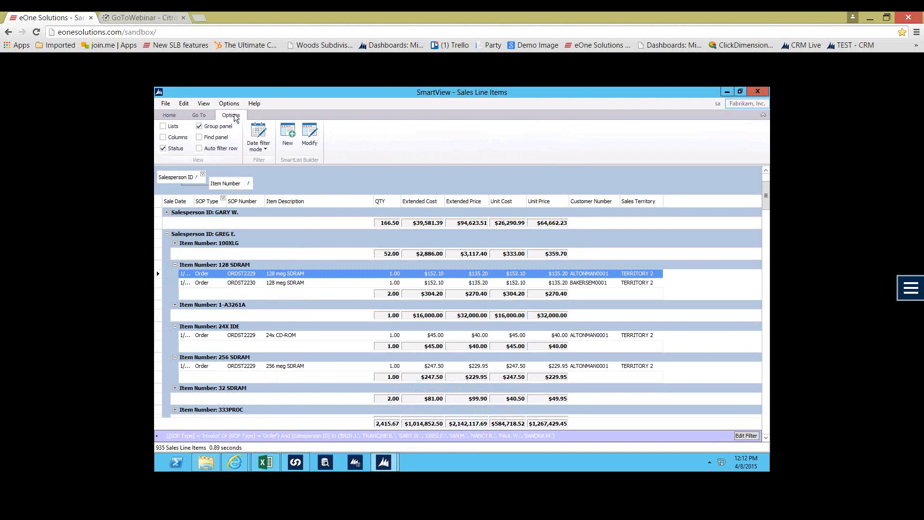
left_click(200, 137)
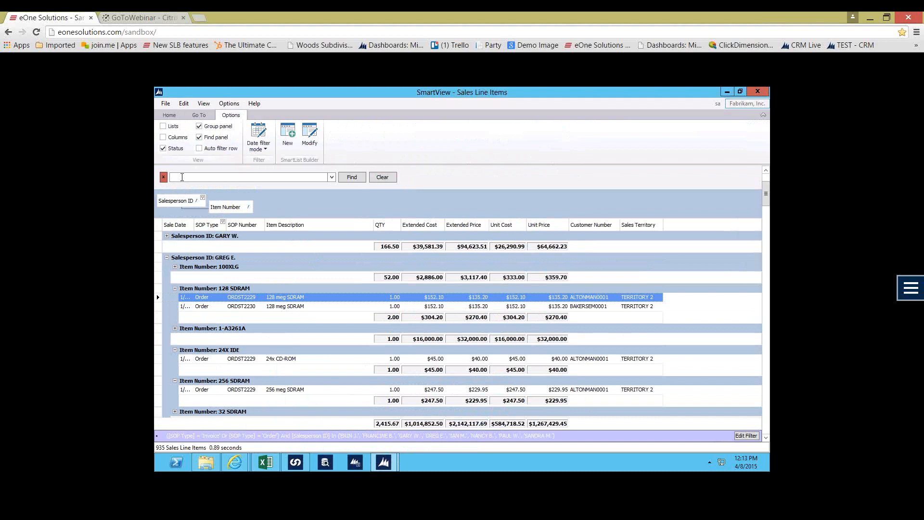
type("green phone")
left_click(341, 177)
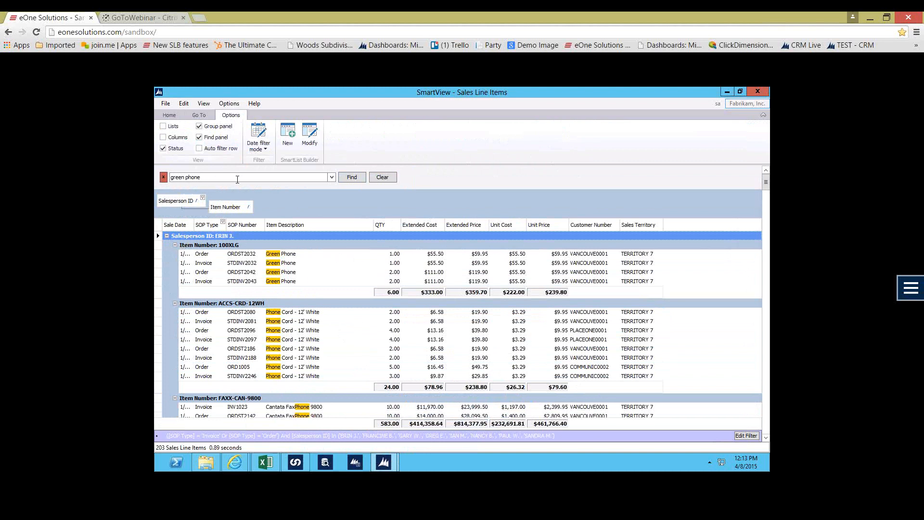
left_click(382, 177)
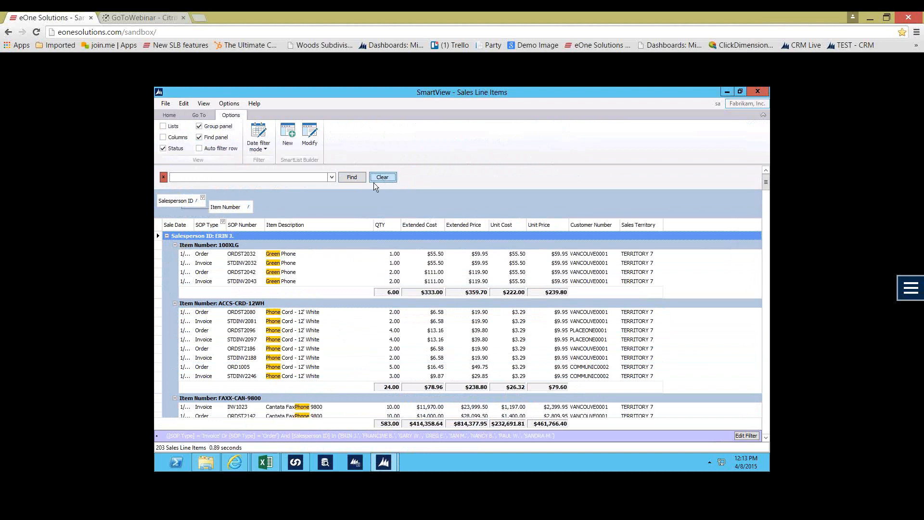
Search the line items for 333.33, and clear the search and hide the find panel
left_click(243, 179)
type("333.333")
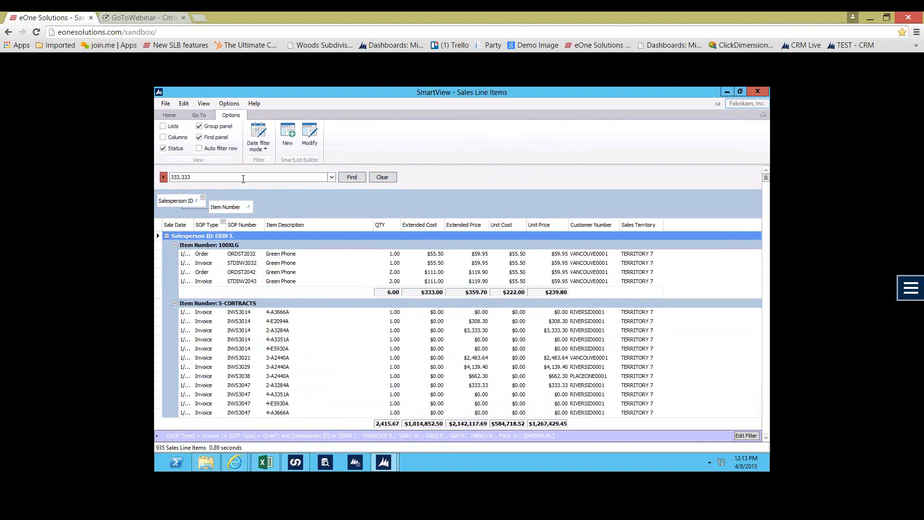
left_click(349, 177)
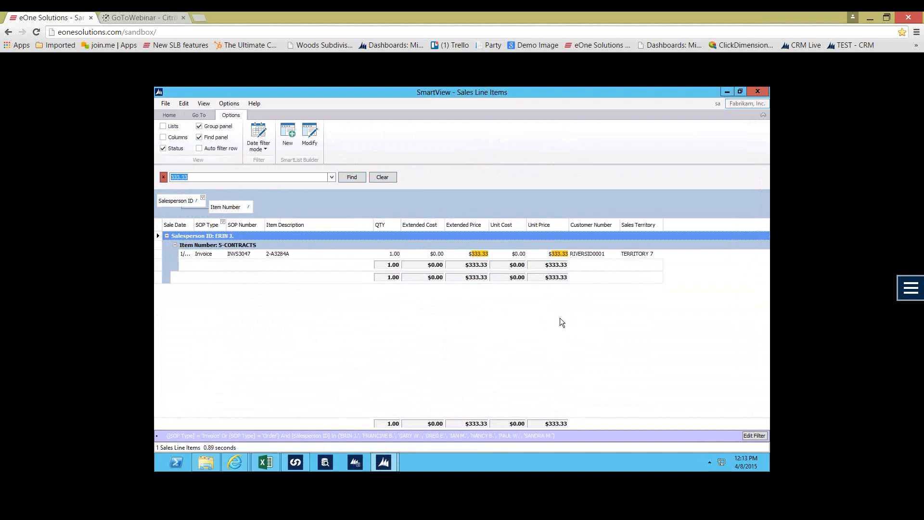
left_click(384, 177)
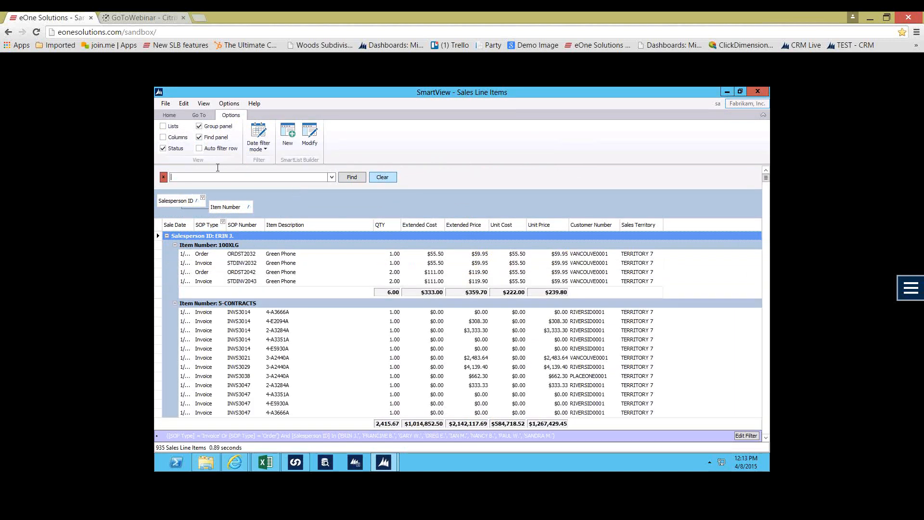
left_click(199, 137)
Show the auto filter row and filter Item Description by "ram"
left_click(199, 148)
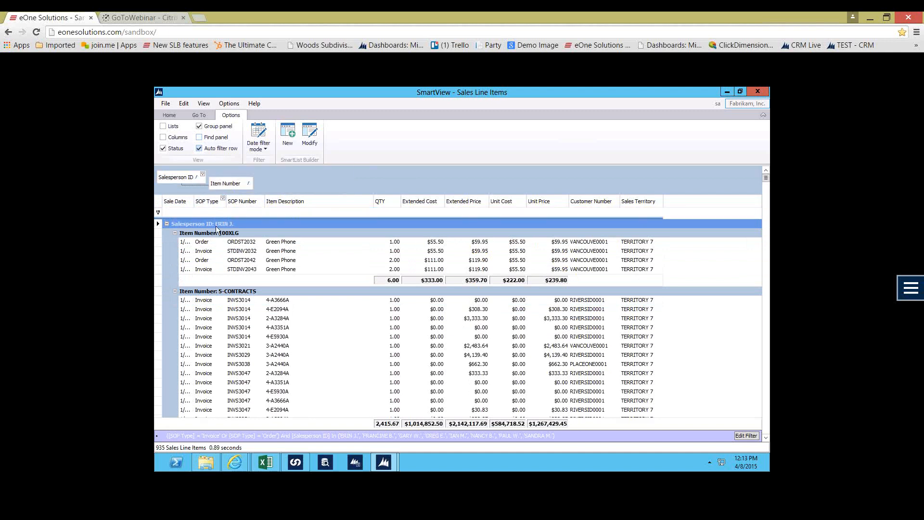
left_click(274, 212)
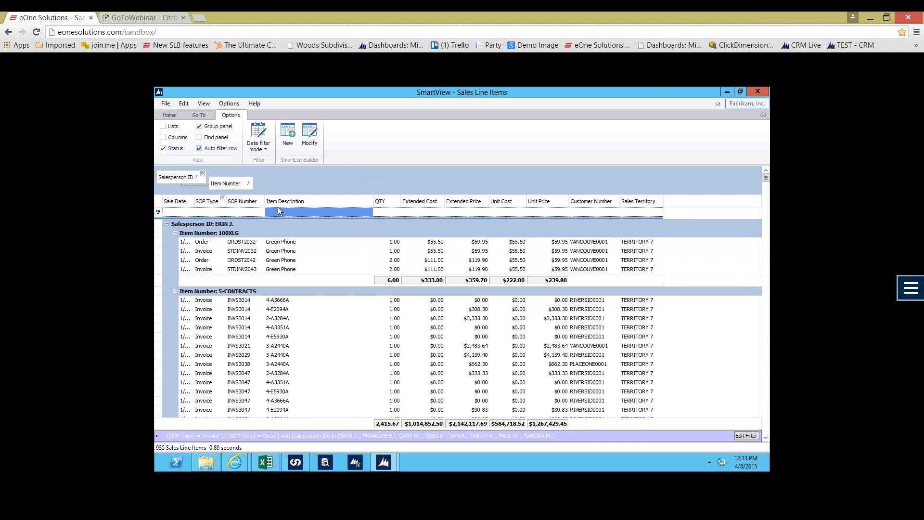
type("ram")
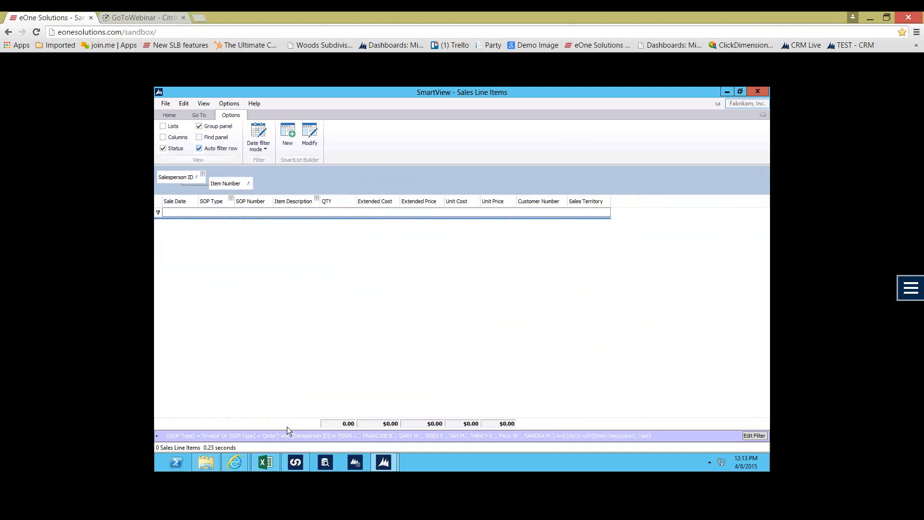
Remove the Item Description condition in the filter editor and hide the auto filter row
left_click(754, 436)
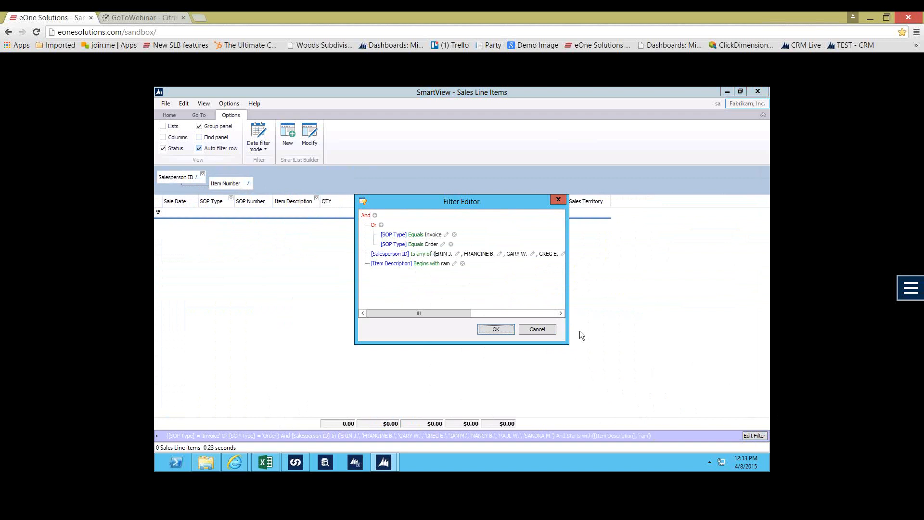
left_click(462, 263)
left_click(493, 331)
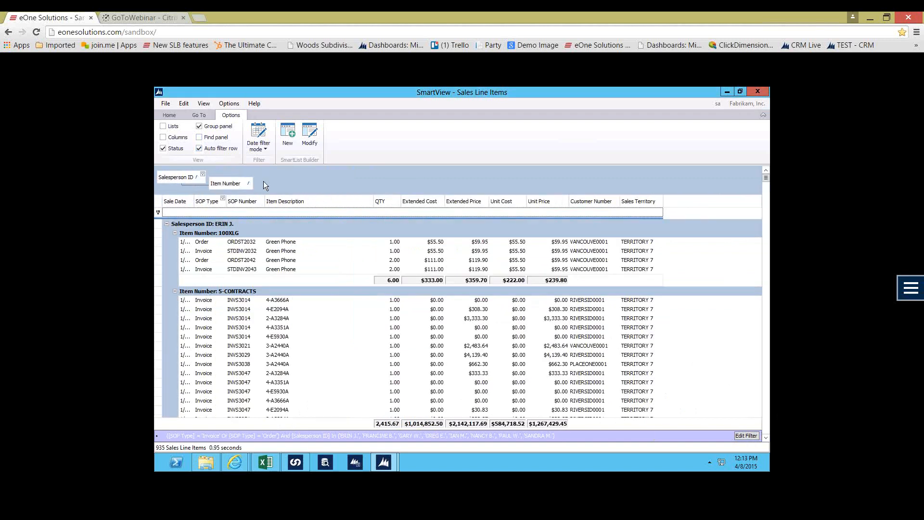
left_click(199, 149)
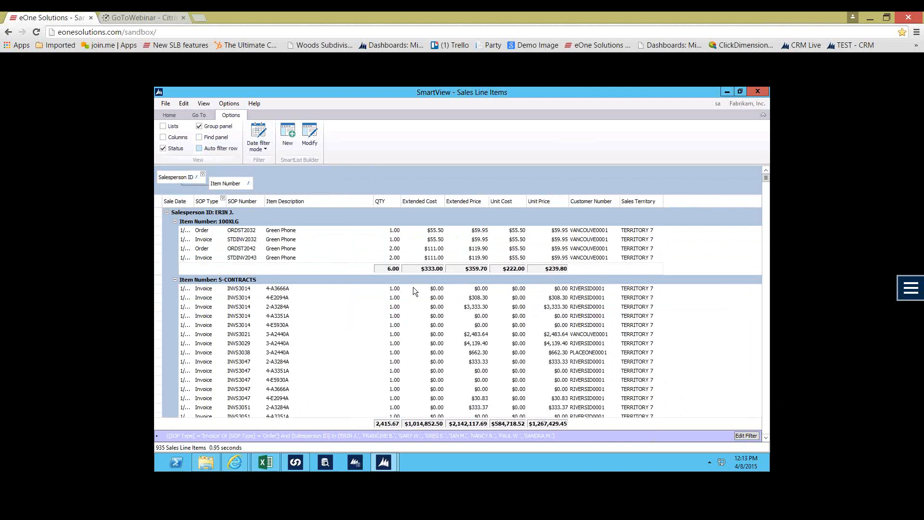
Add a Count summary for Item Description to the item group footers and check it across the groups
right_click(283, 265)
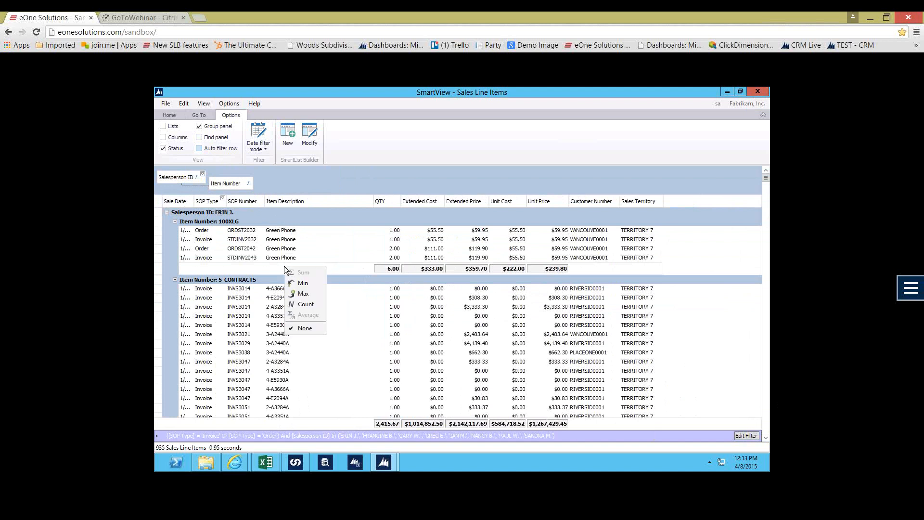
left_click(310, 304)
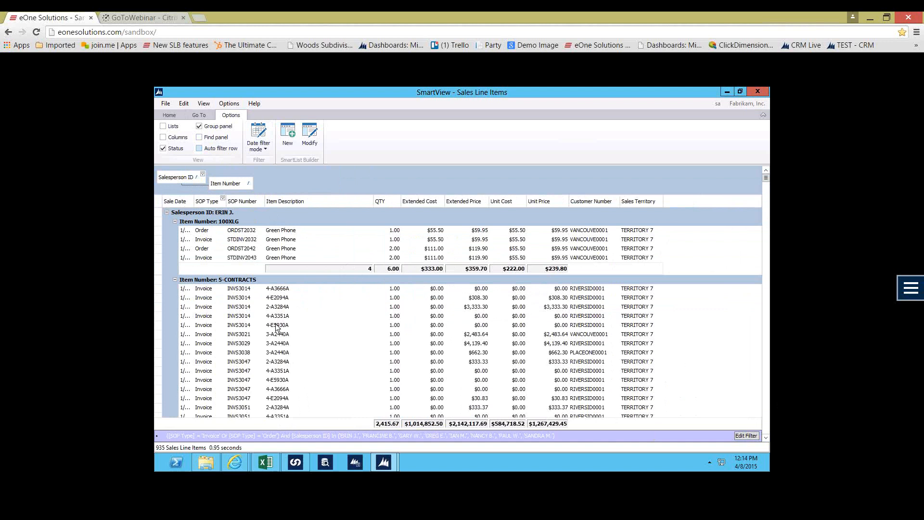
scroll(276, 325, "down", 7)
scroll(275, 324, "up", 7)
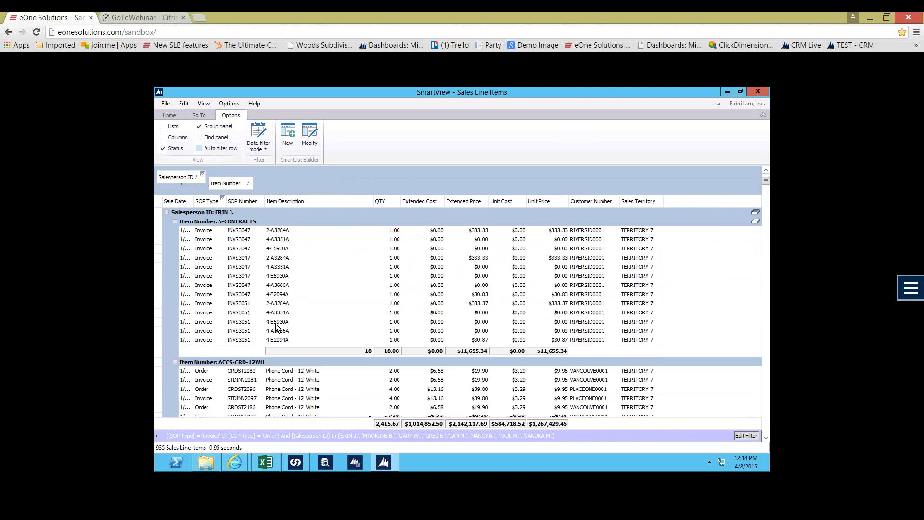
Export the Sales Line Items view to an Excel document named Sales Line ItemsSocius.xlsx in the Documents library
left_click(169, 115)
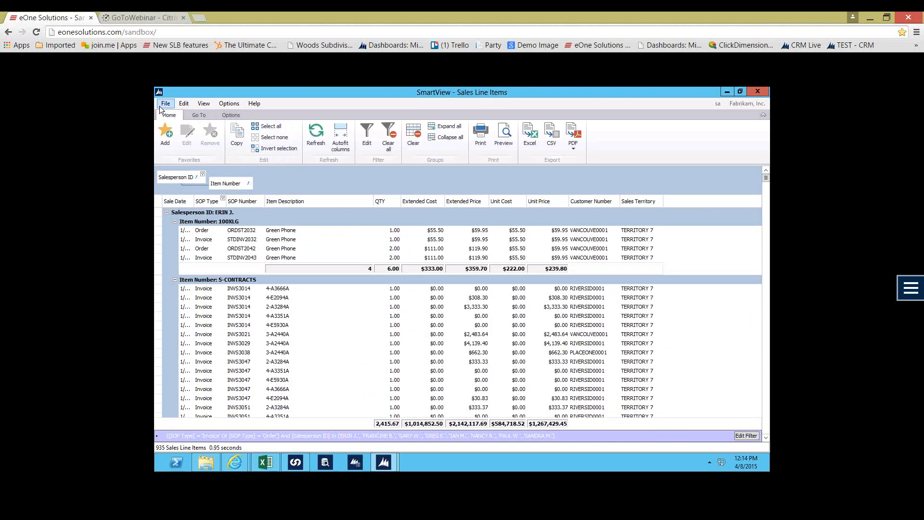
left_click(533, 139)
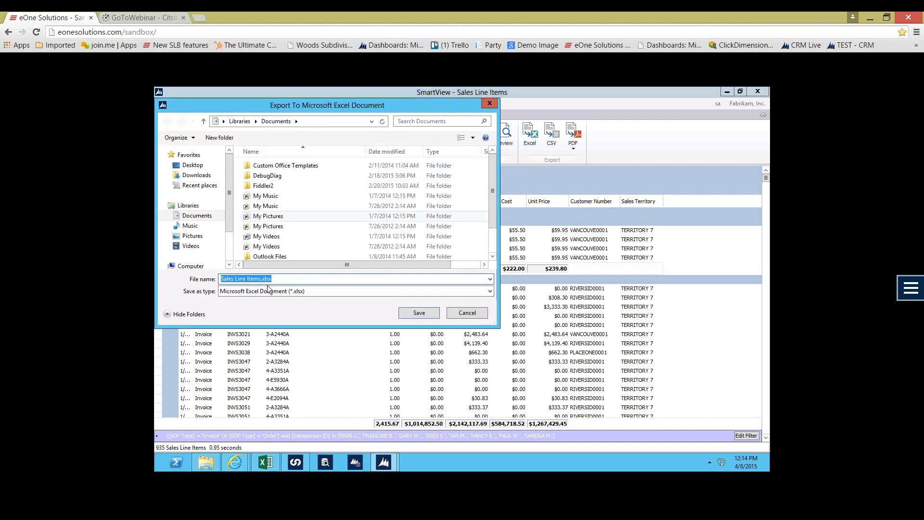
left_click(281, 278)
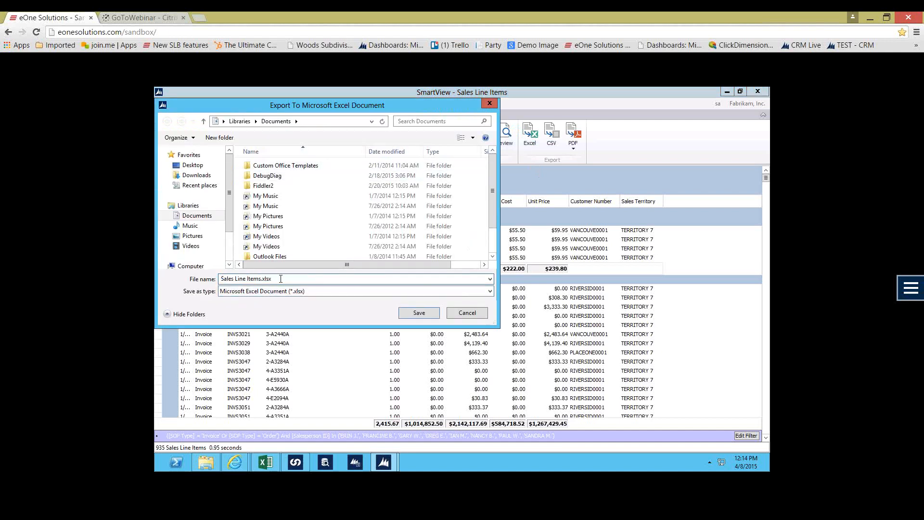
type("Socius")
left_click(420, 313)
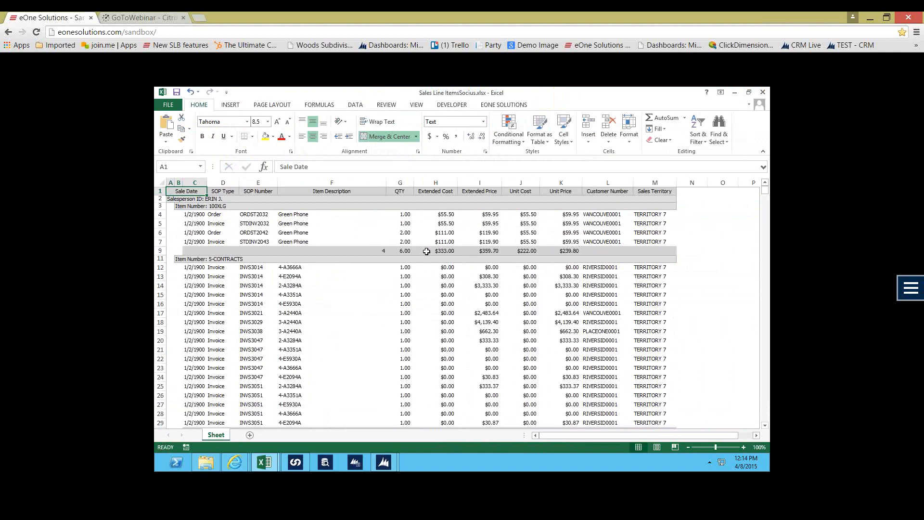
Look through the grouped lines and subtotals in the exported Excel workbook, and switch back to the SmartView Sales Line Items window
scroll(426, 251, "down", 18)
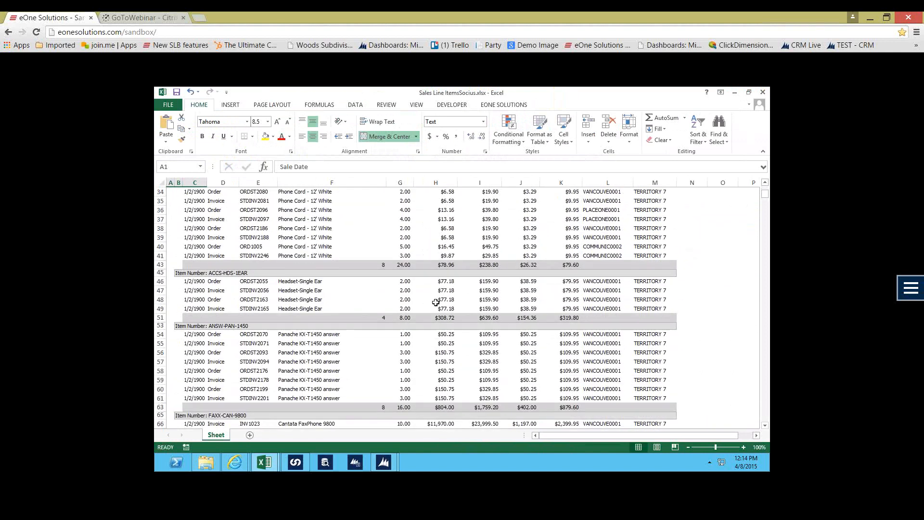
scroll(438, 312, "up", 13)
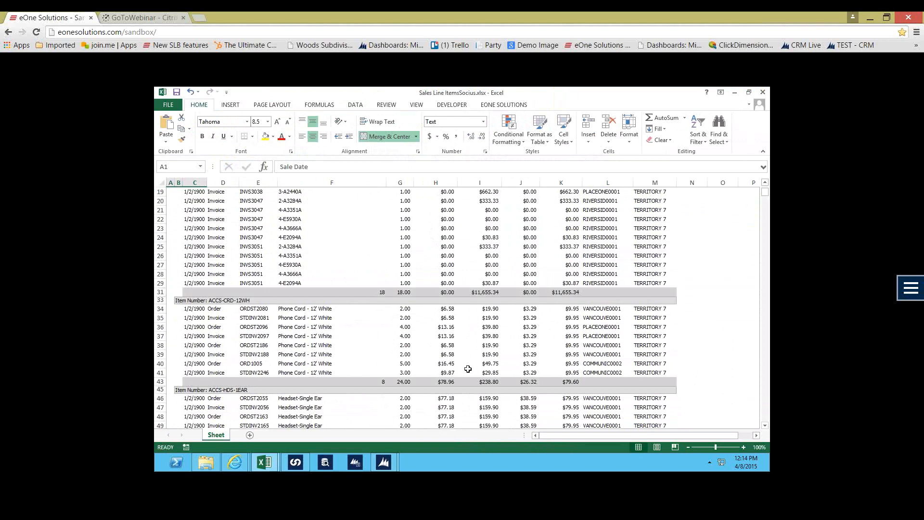
scroll(467, 369, "up", 5)
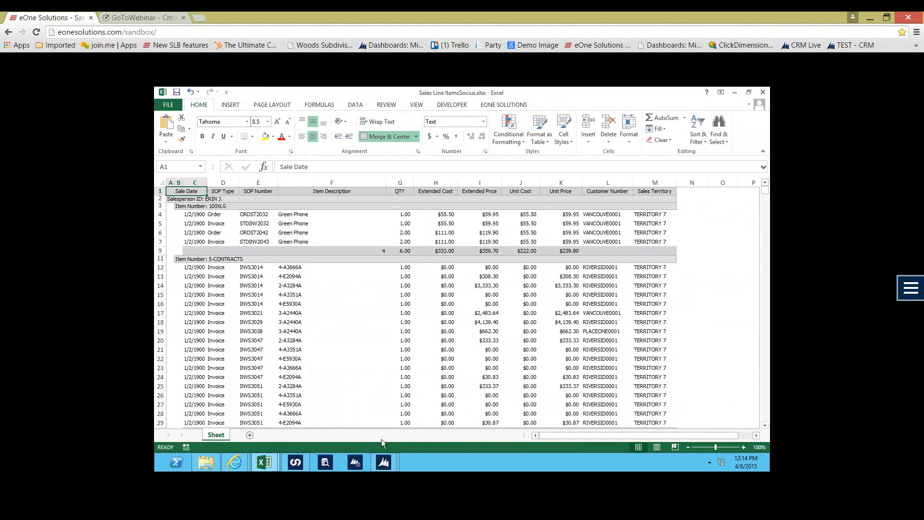
mouse_move(384, 462)
left_click(414, 419)
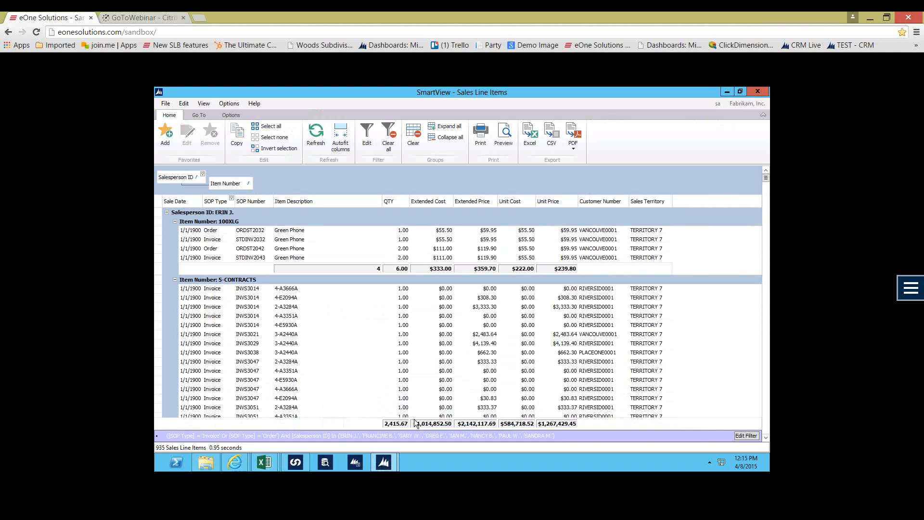
Copy two Green Phone lines and the 4-E2094A line, and paste them at cell O12 of Sales Line ItemsSocius.xlsx in Excel
left_click(159, 243)
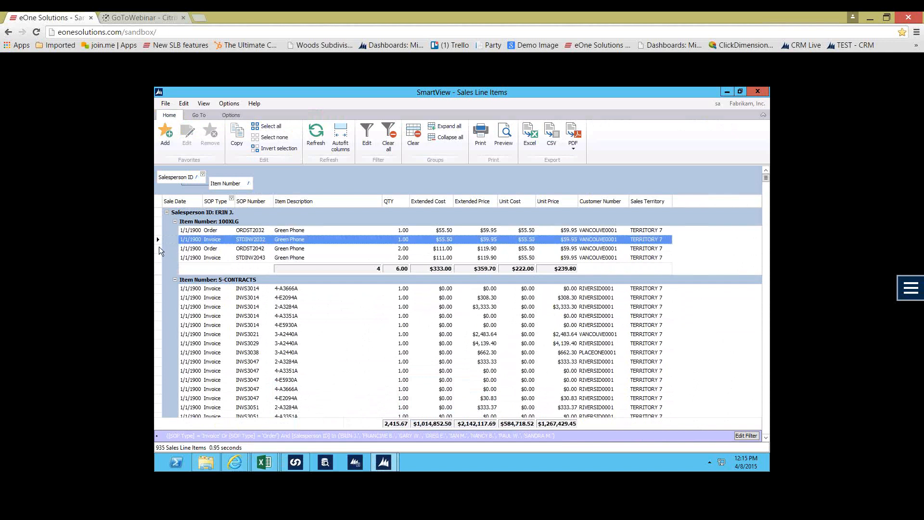
left_click(160, 249, "ctrl")
left_click(157, 297, "ctrl")
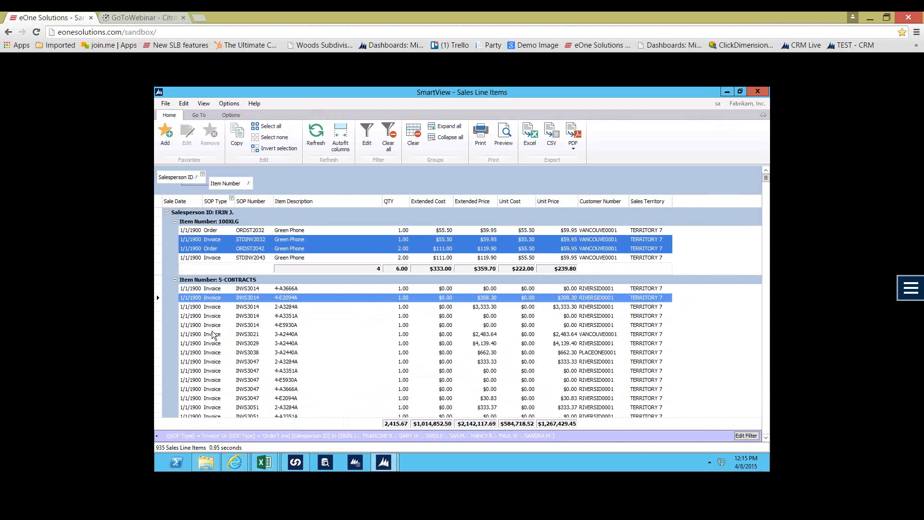
mouse_move(268, 463)
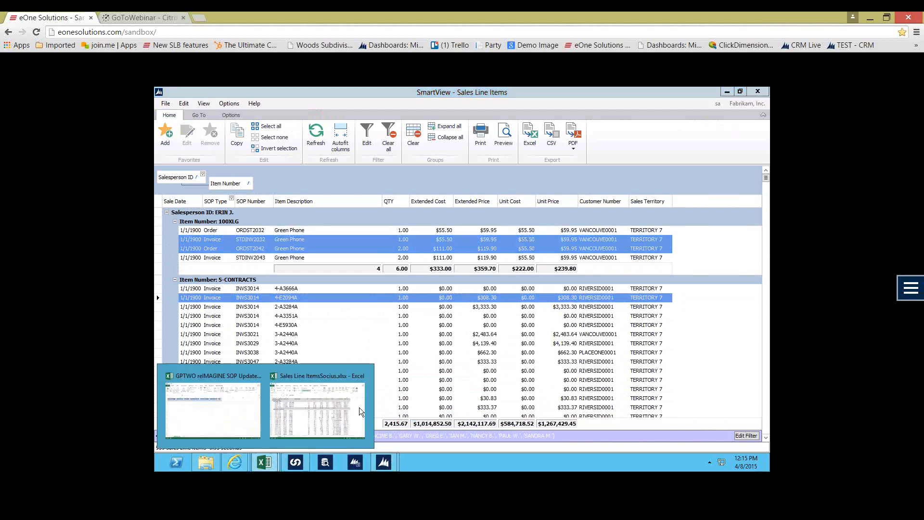
left_click(336, 404)
left_click(714, 266)
key("ctrl+v")
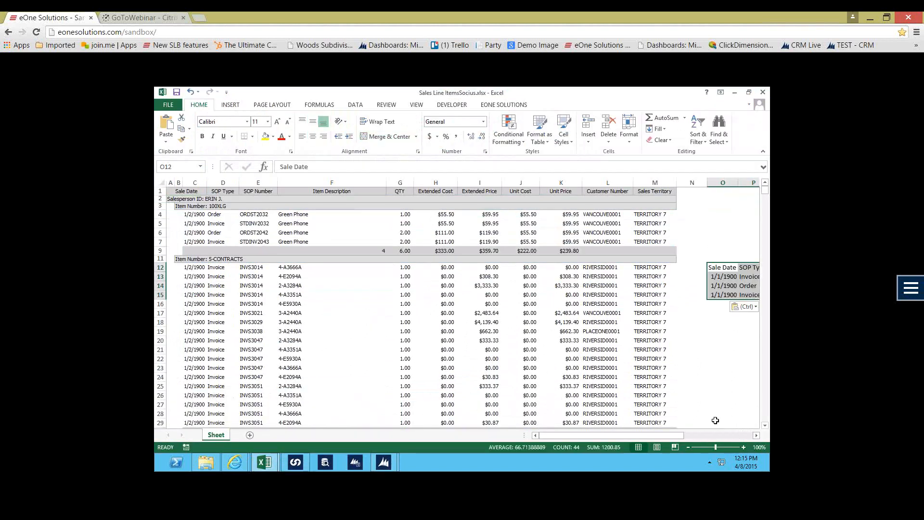
left_click_drag(663, 437, 735, 432)
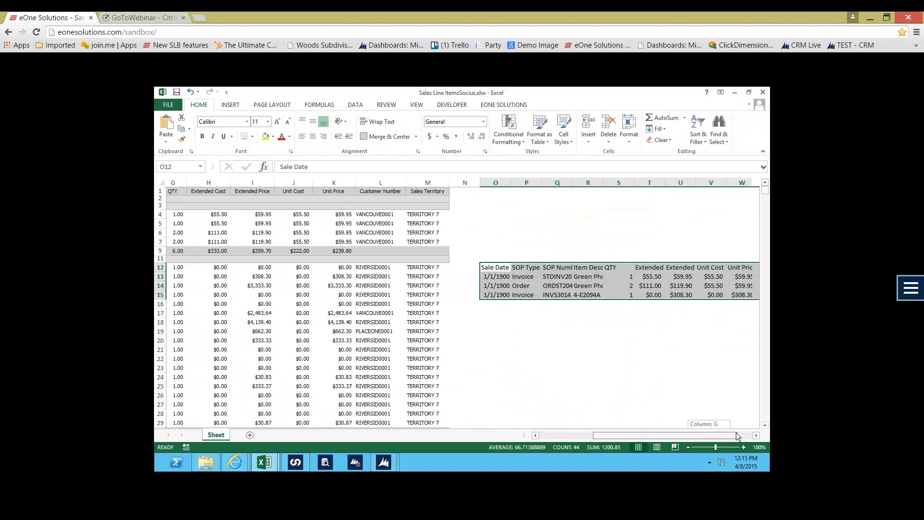
left_click(438, 293)
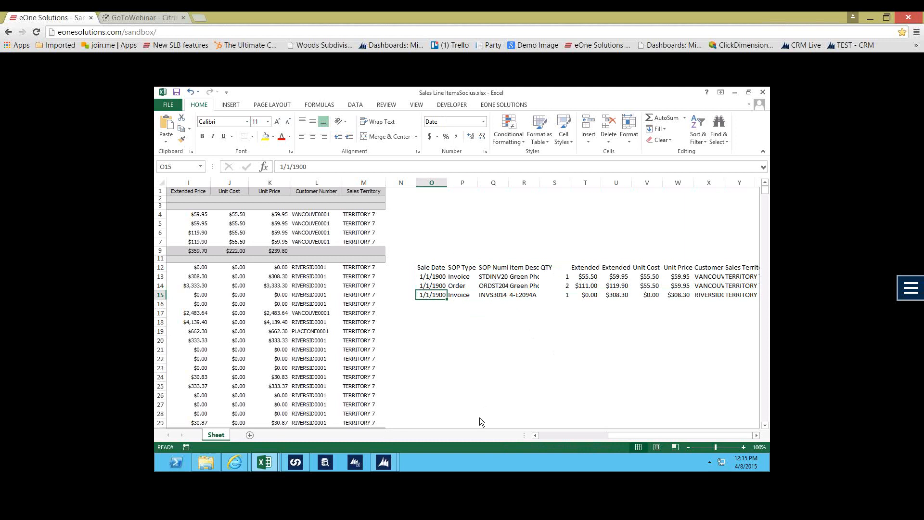
Switch back to SmartView and save the Sales Line Items view as a personally named favorite for all users in Fabrikam, Inc
mouse_move(378, 463)
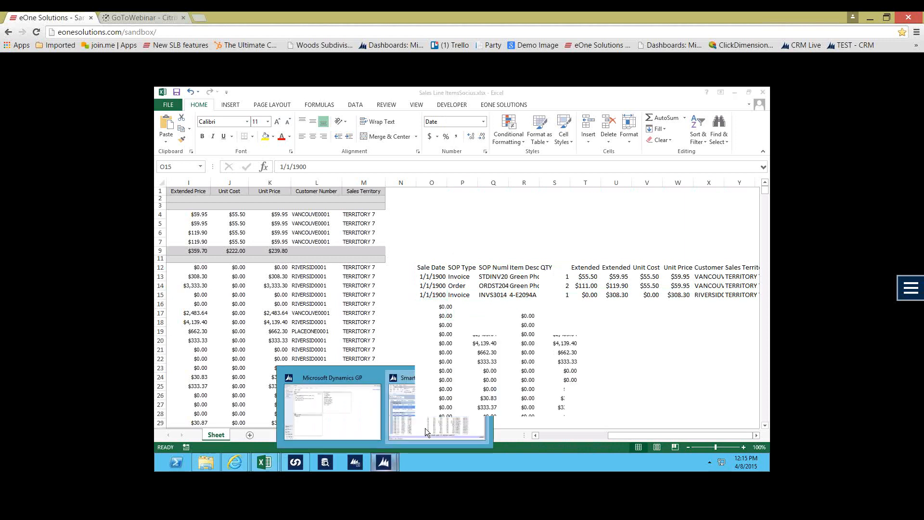
left_click(425, 428)
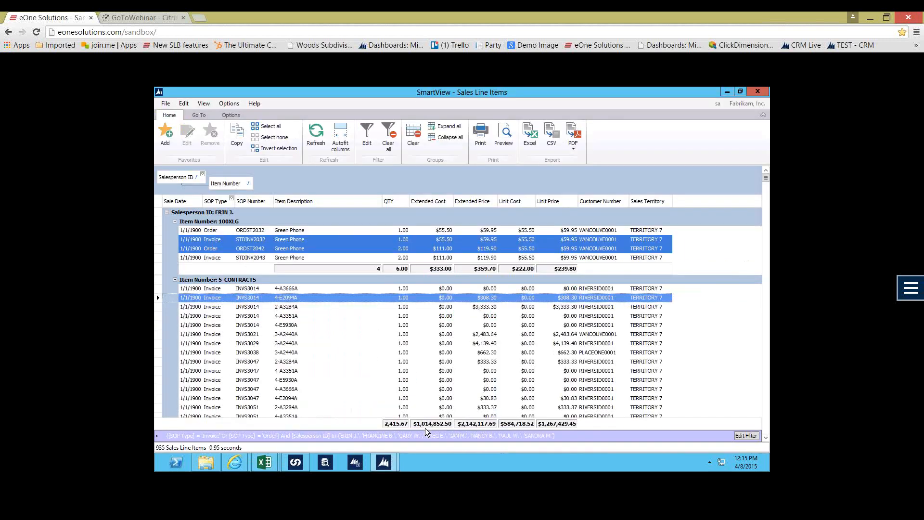
left_click(622, 241)
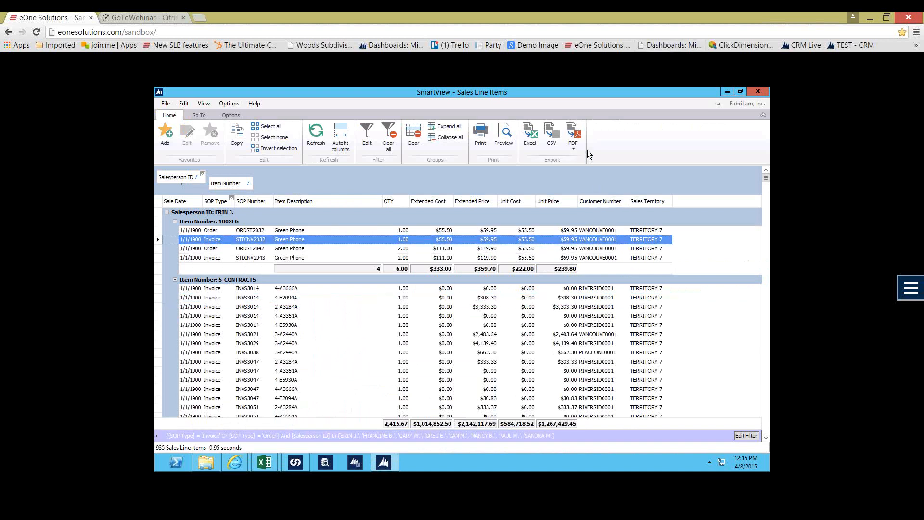
left_click(167, 137)
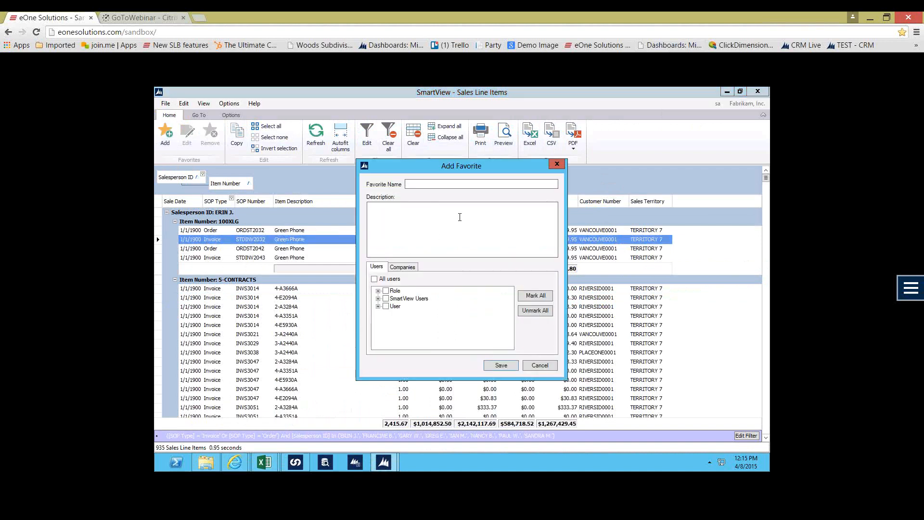
type("Nicole's Fave")
left_click(375, 279)
left_click(401, 267)
left_click(374, 279)
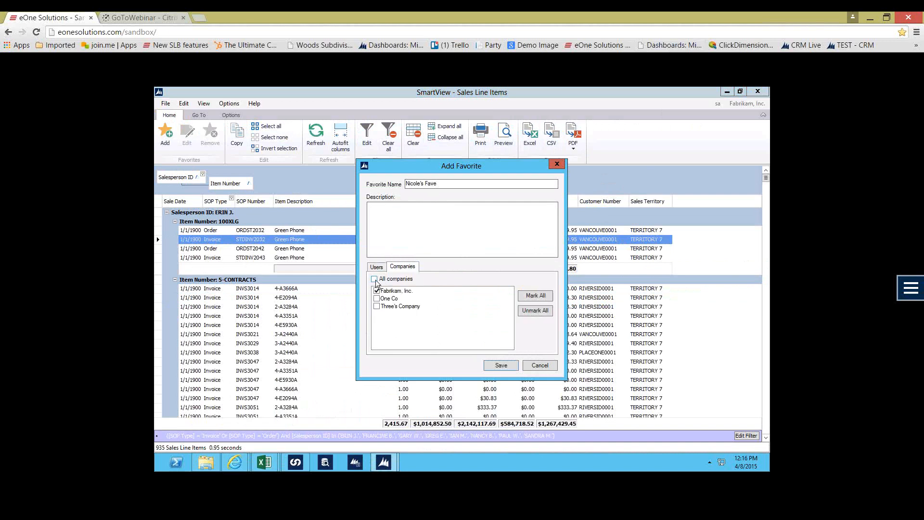
left_click(501, 365)
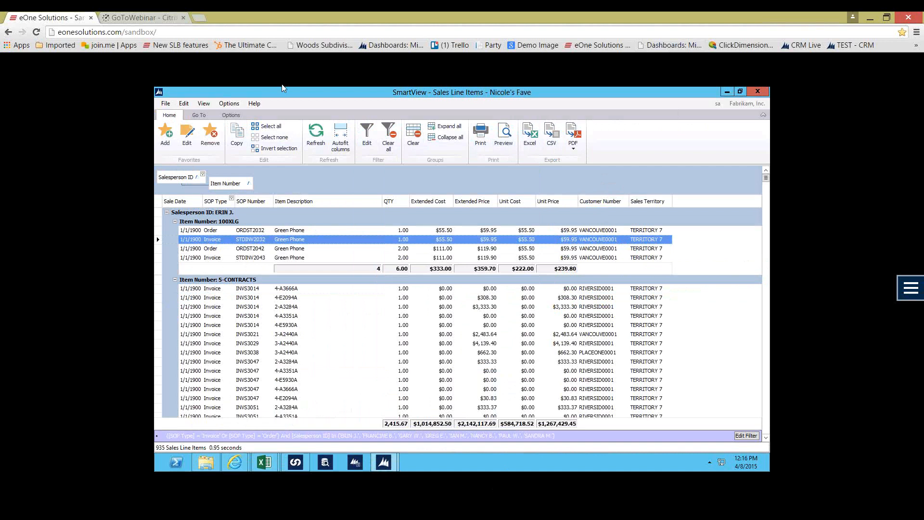
Show the Lists pane and compare the default Sales Line Items list with the saved favorite beneath it
left_click(230, 115)
left_click(163, 127)
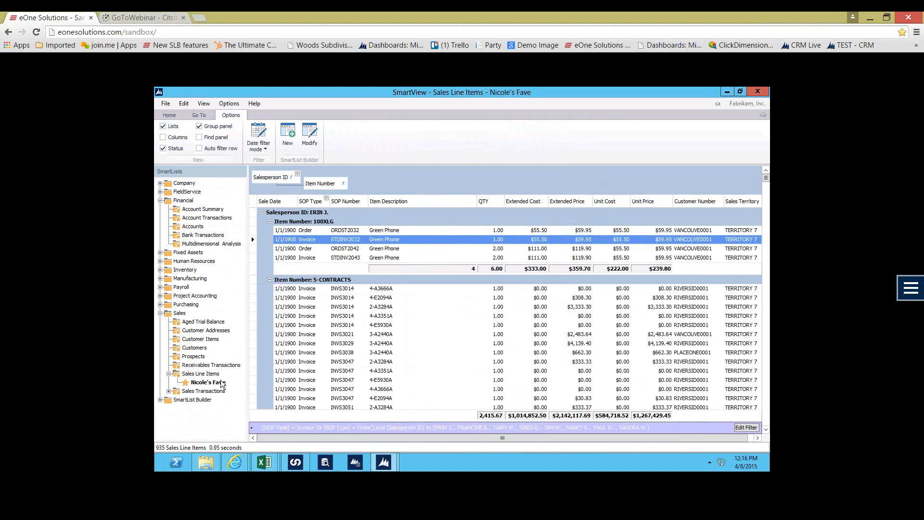
left_click(214, 375)
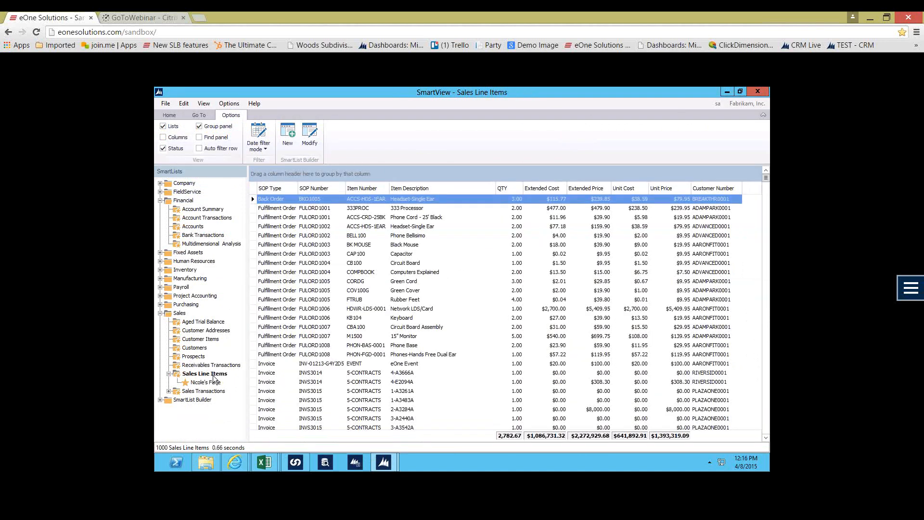
left_click(215, 383)
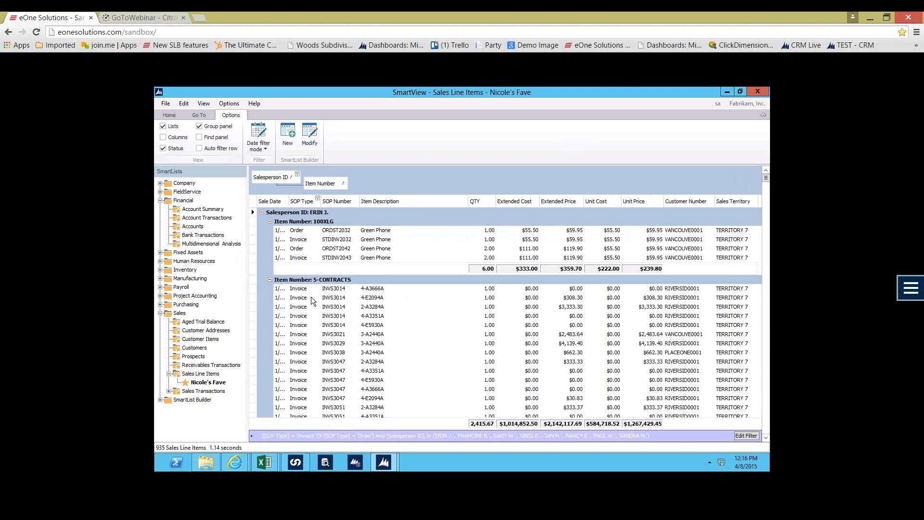
Open the Aged Trial Balance list with its Columns pane shown and set the age as at date to 4/5/2015
left_click(198, 323)
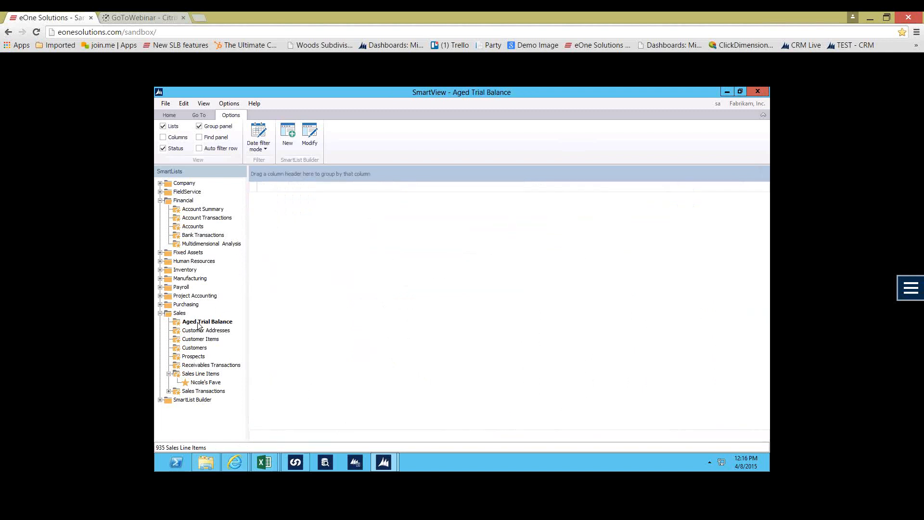
left_click(170, 139)
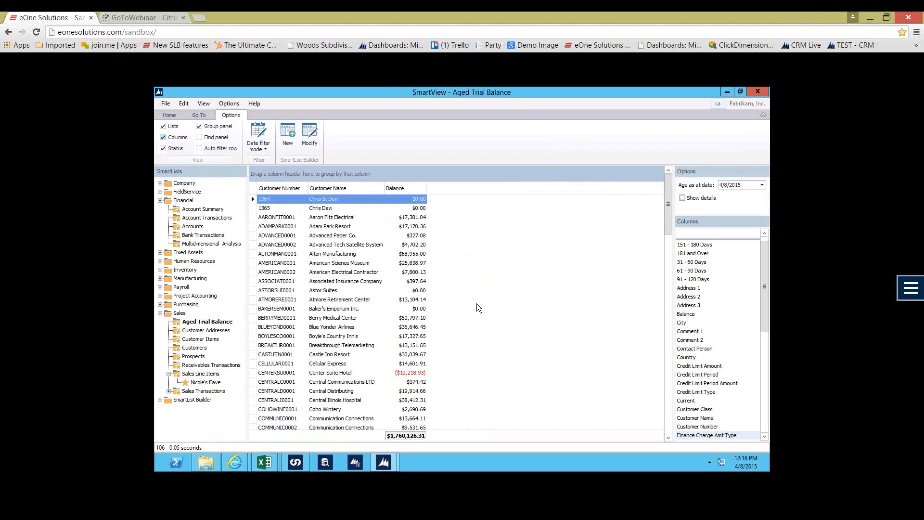
left_click(762, 185)
left_click(672, 240)
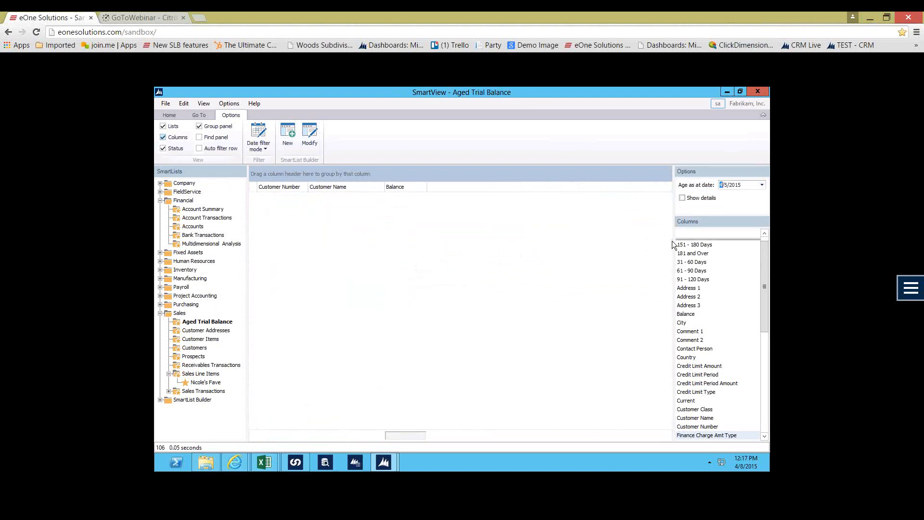
Show details and add 31 - 60, 61 - 90 and 91 - 120 Days to the main columns, and 31 - 60 and 61 - 90 Days to the details
left_click(682, 197)
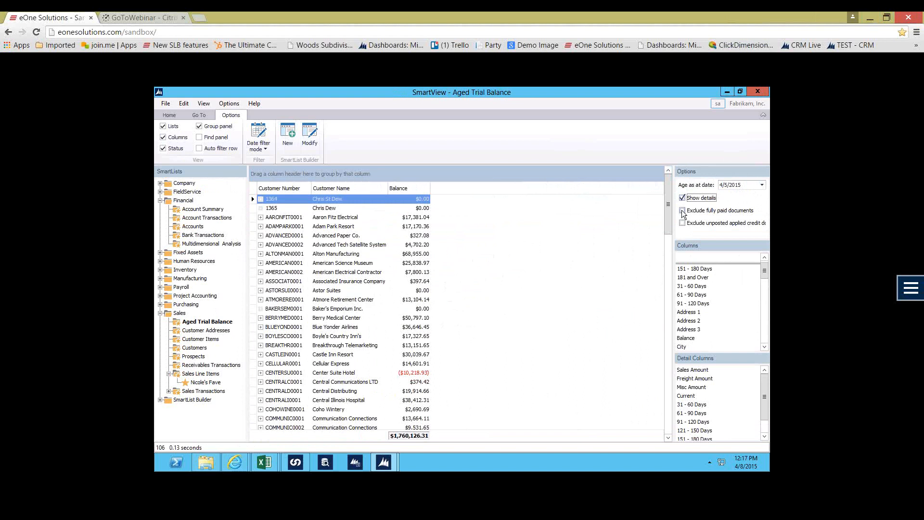
left_click_drag(693, 286, 575, 268)
left_click_drag(691, 286, 605, 273)
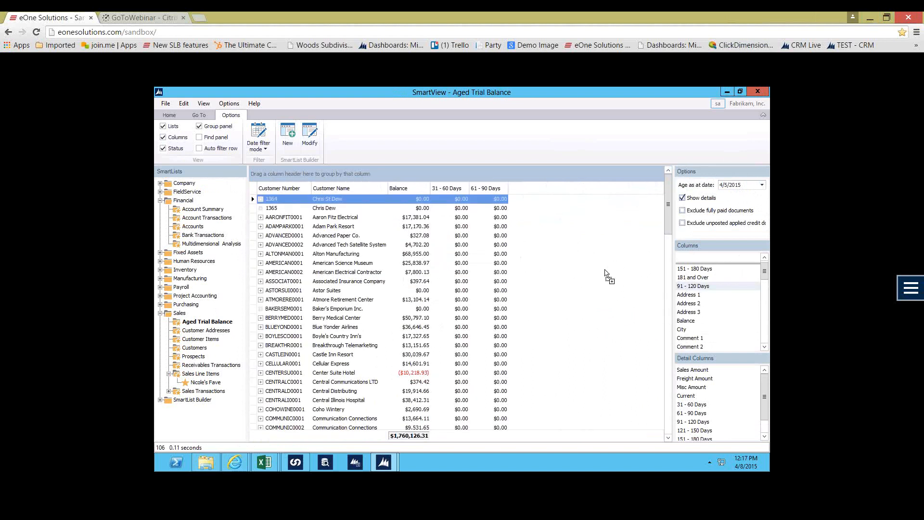
left_click_drag(697, 407, 639, 390)
left_click_drag(696, 414, 618, 359)
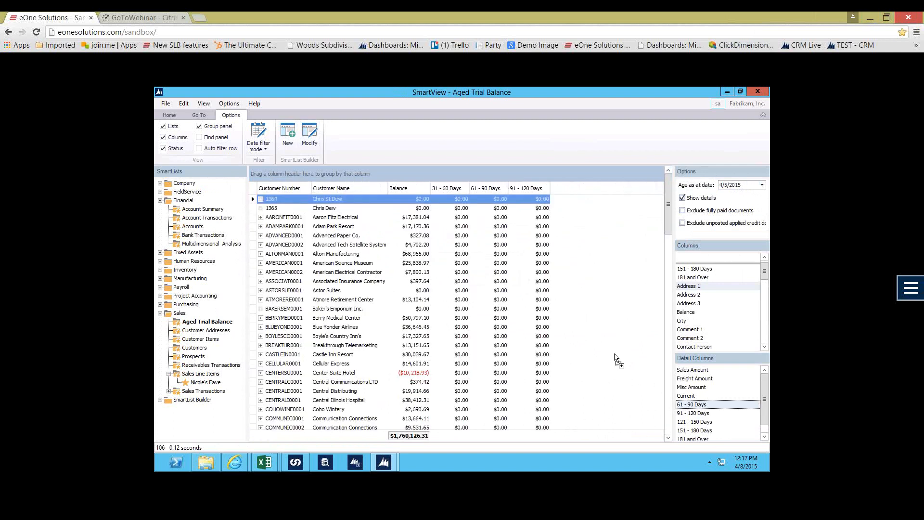
Expand the document details for Advanced Paper Co., American Science Museum and Astor Suites in the Aged Trial Balance
left_click(260, 236)
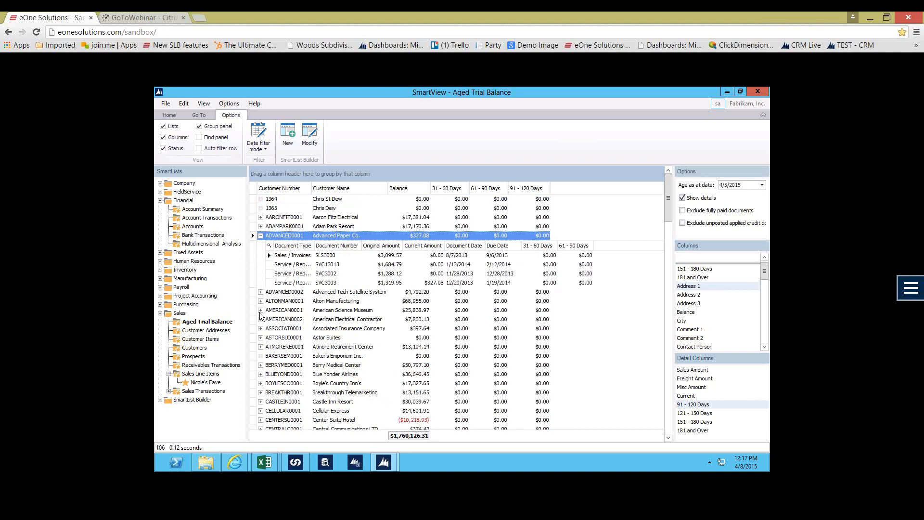
left_click(260, 310)
left_click(261, 366)
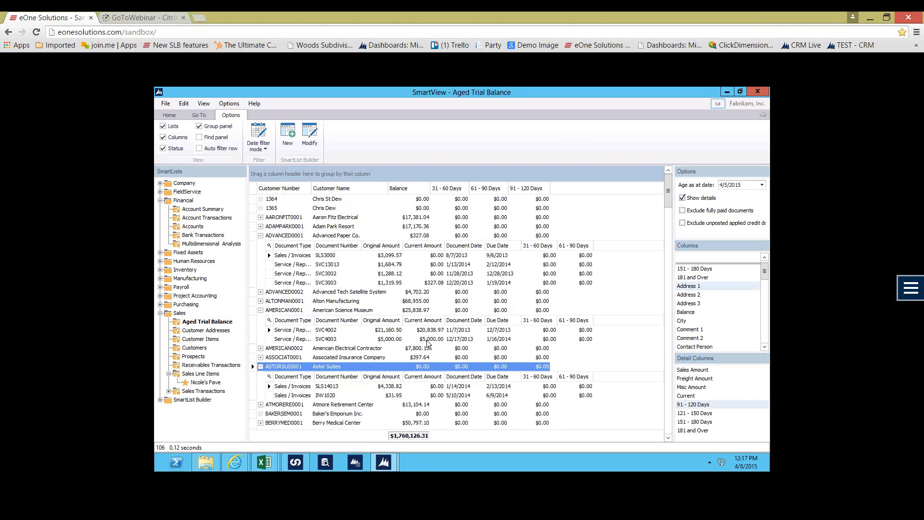
Minimize the SmartView, Excel and Microsoft Dynamics GP windows to reach the desktop
left_click(727, 92)
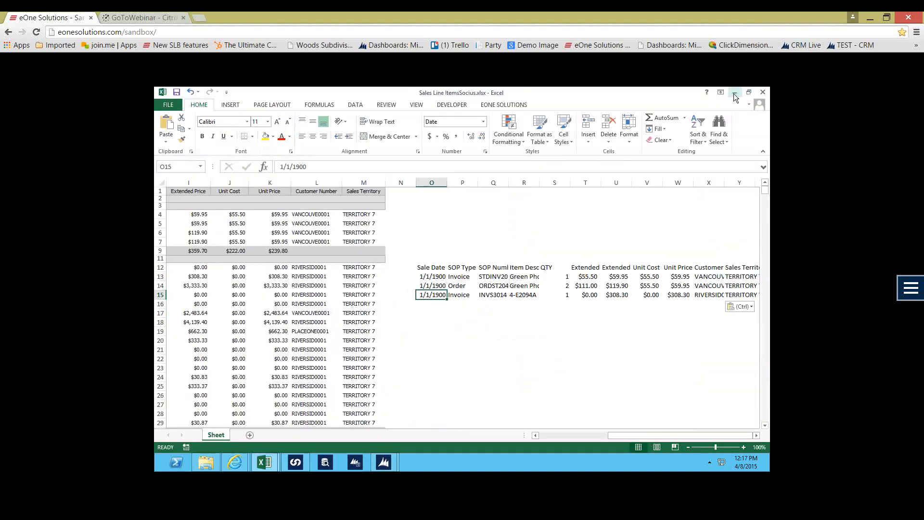
left_click(734, 94)
left_click(734, 93)
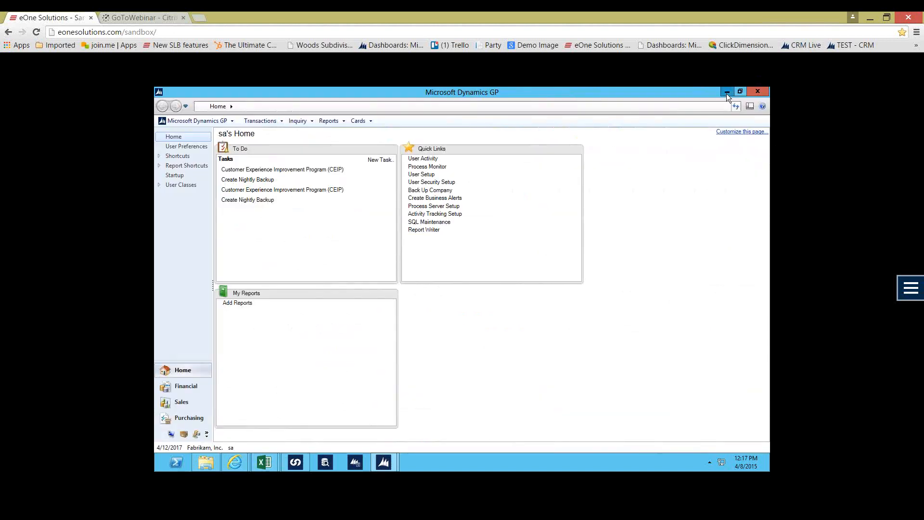
left_click(726, 93)
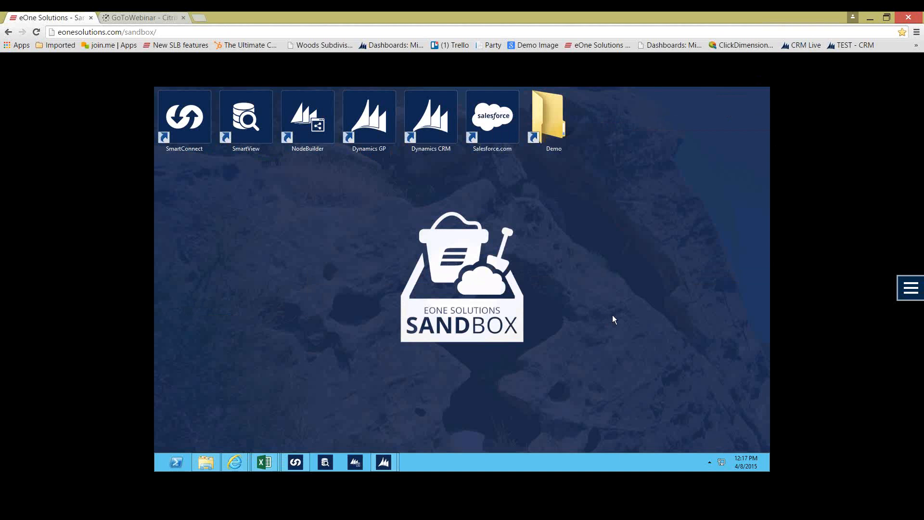
Launch the standalone SmartView application from the desktop and log in by entering the account password for the prefilled user
left_click(242, 123)
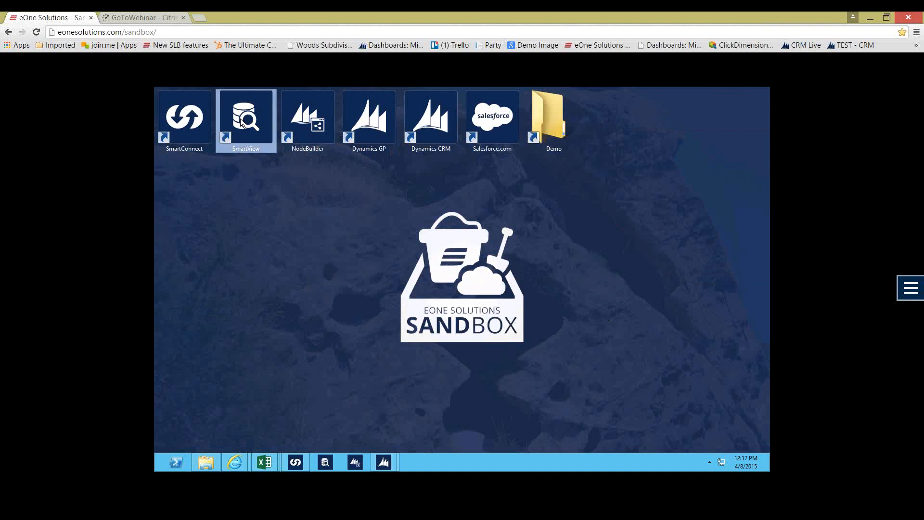
double_click(242, 122)
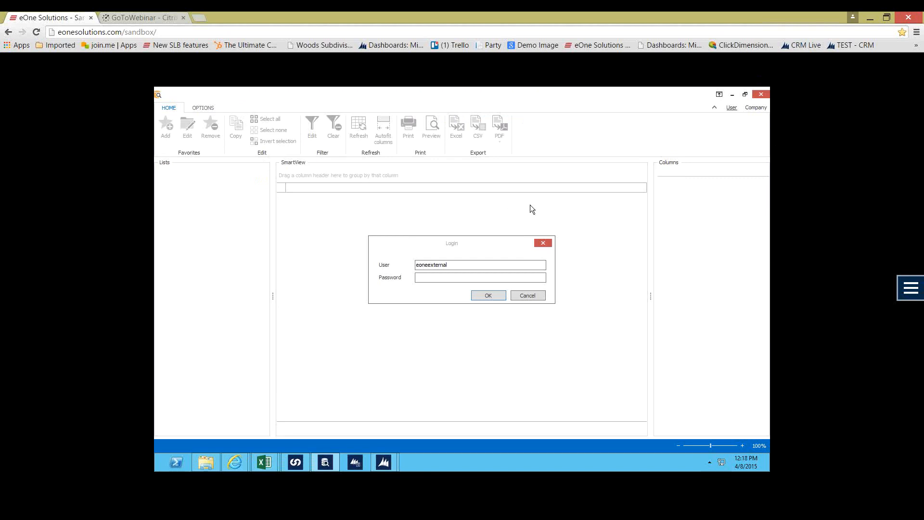
left_click(451, 278)
type("****")
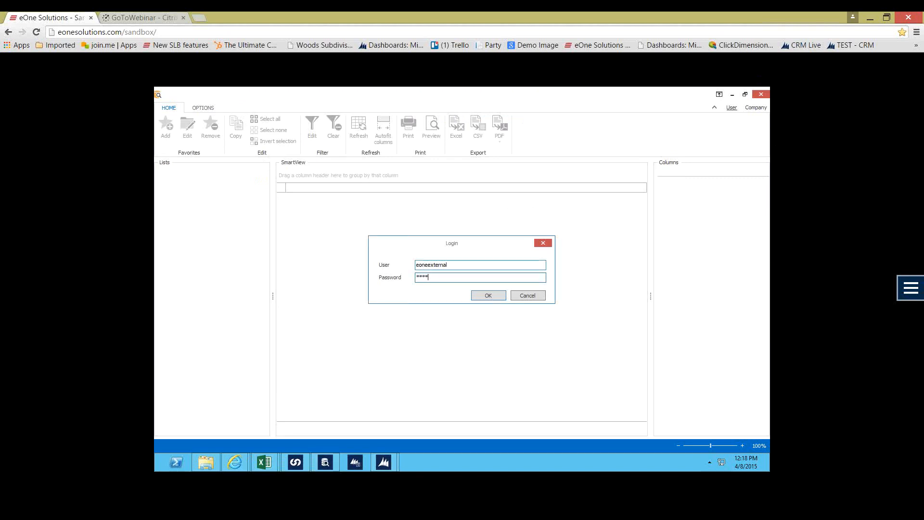
type("******")
key("Return")
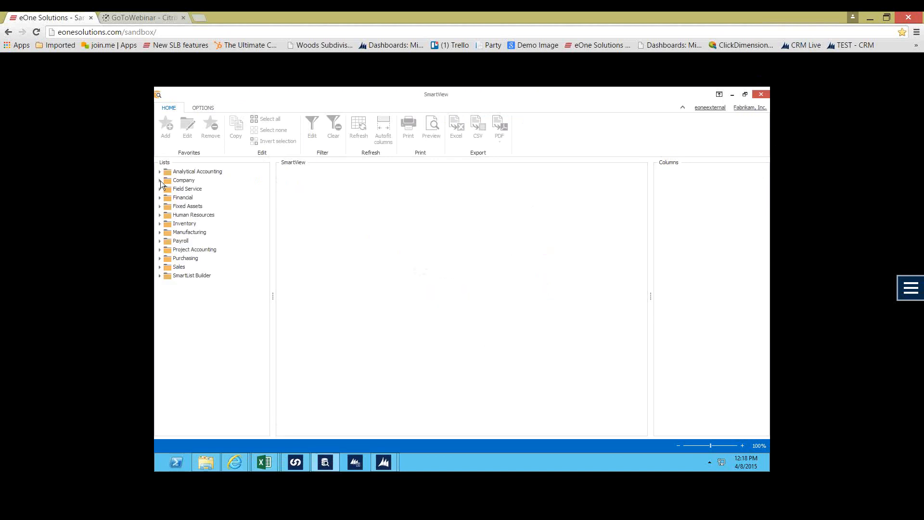
Open the Vendors list under Purchasing, remove its Address 2 column and add the Country and Created Date columns
left_click(160, 258)
left_click(190, 319)
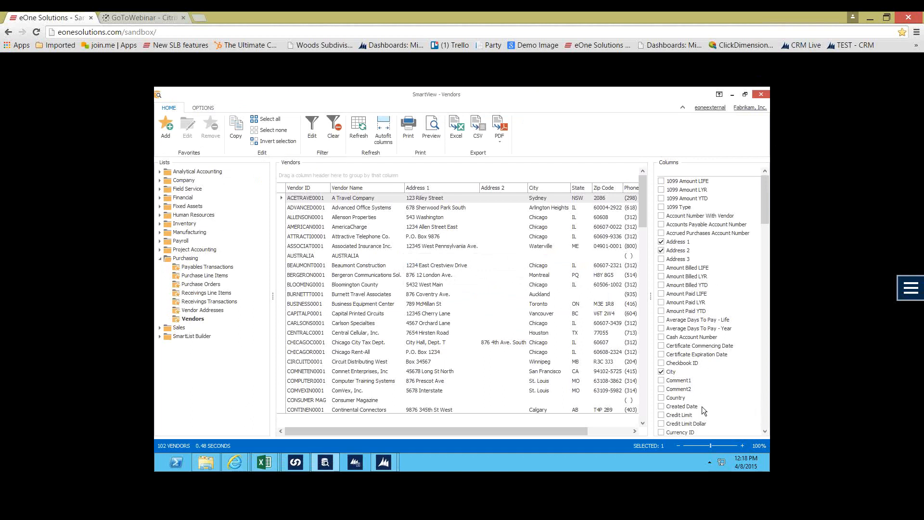
left_click(662, 250)
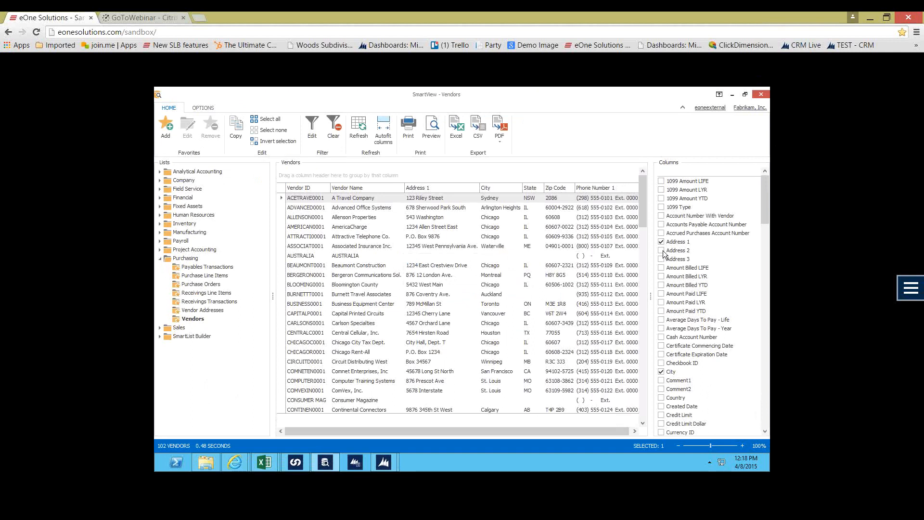
left_click(662, 398)
left_click(661, 407)
scroll(688, 406, "down", 1)
scroll(688, 406, "down", 1)
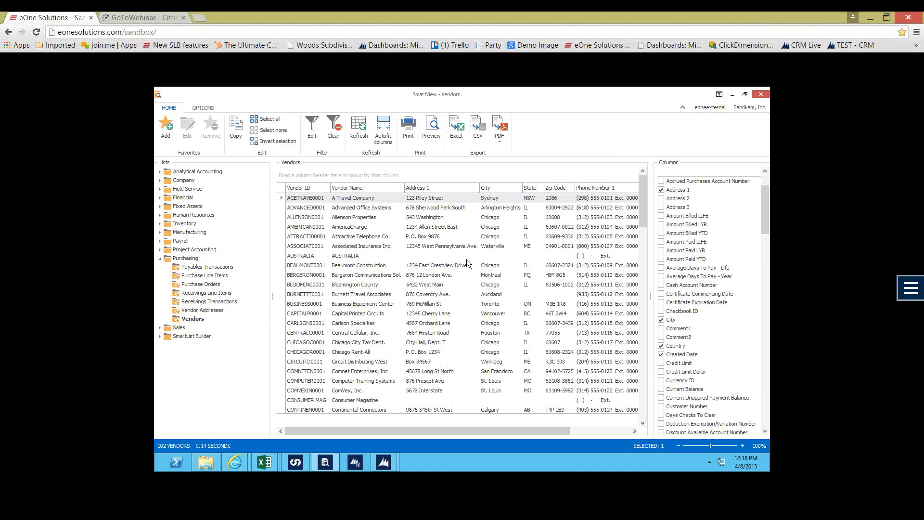
Hide the Lists pane to give the Vendors grid more room
left_click(204, 108)
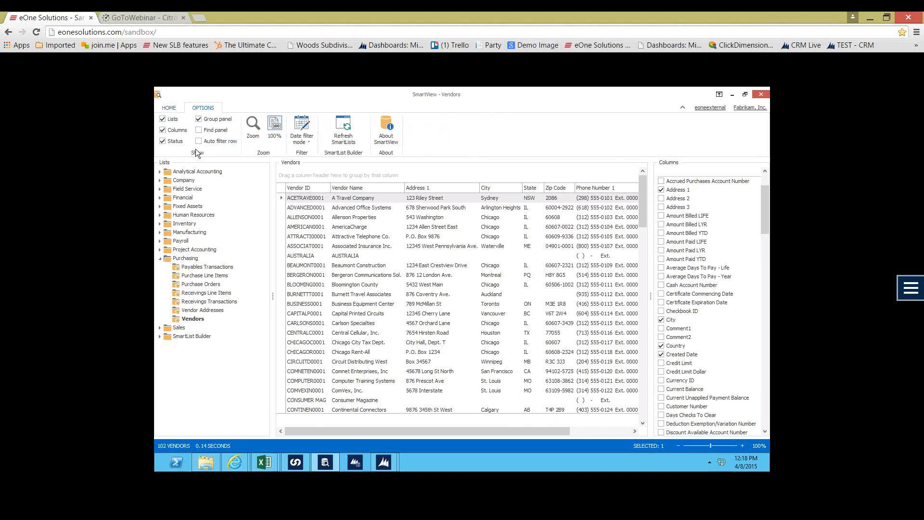
left_click(162, 119)
left_click(162, 130)
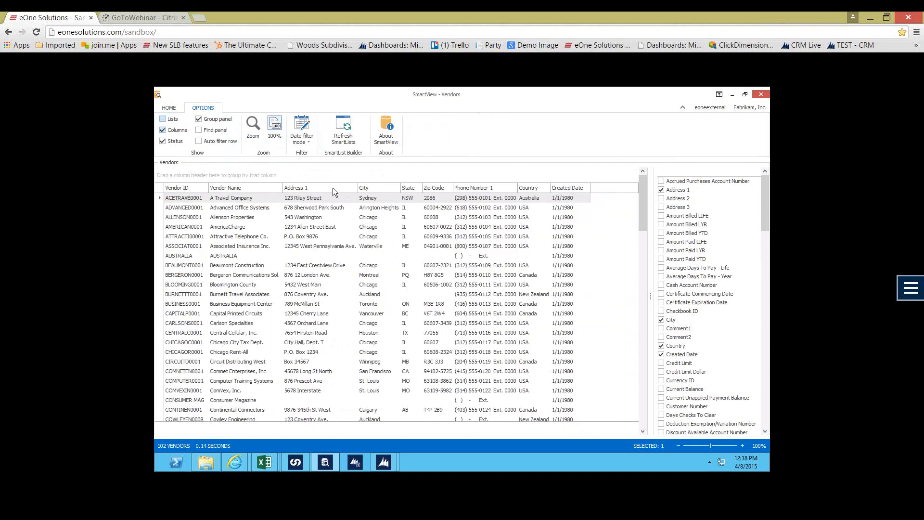
Group the Vendors grid by Country and City, and filter Country to Australia, Canada, New Zealand and USA
left_click_drag(528, 188, 169, 176)
left_click_drag(368, 187, 192, 174)
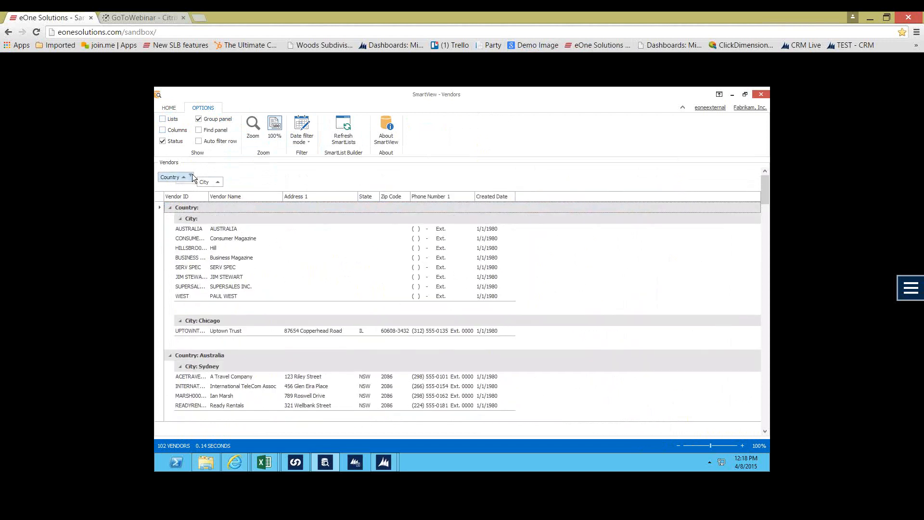
left_click(191, 175)
left_click(193, 191)
left_click(238, 238)
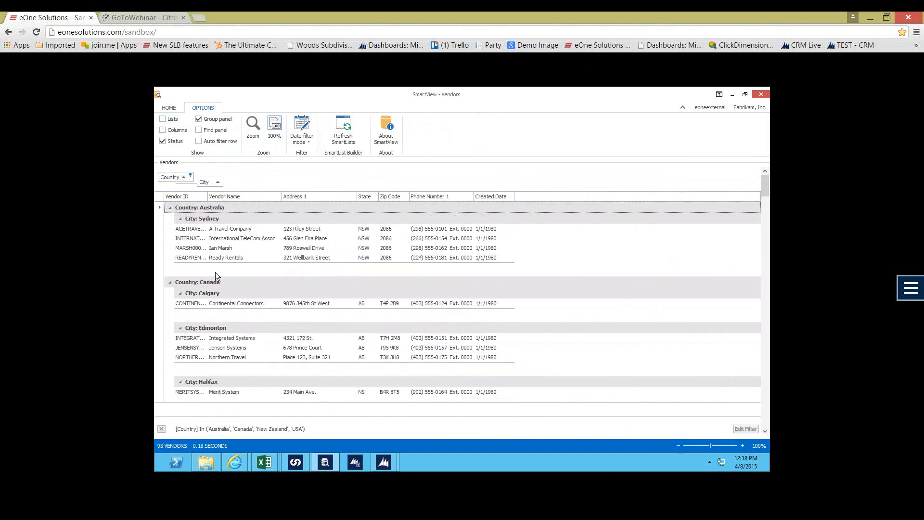
Add a Count of Vendor Name to the group footers, and reduce the grouping to Country only
right_click(232, 268)
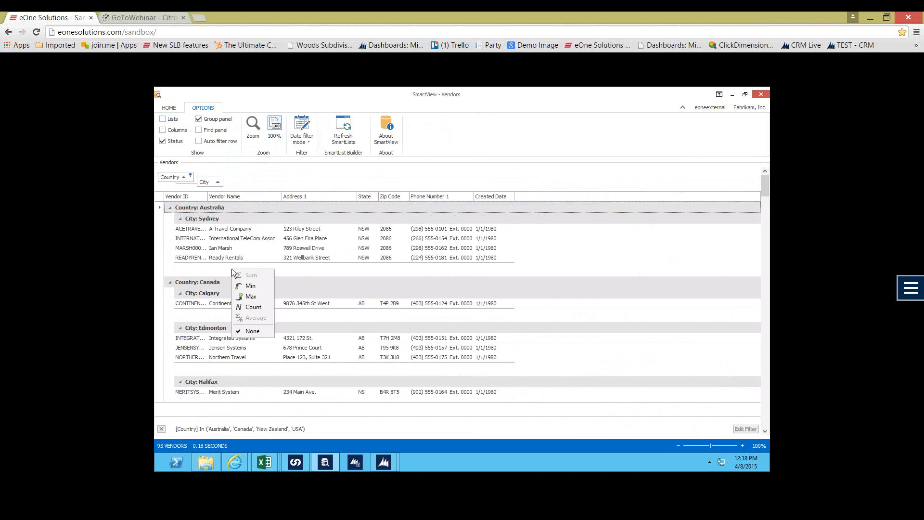
left_click(252, 311)
left_click(168, 107)
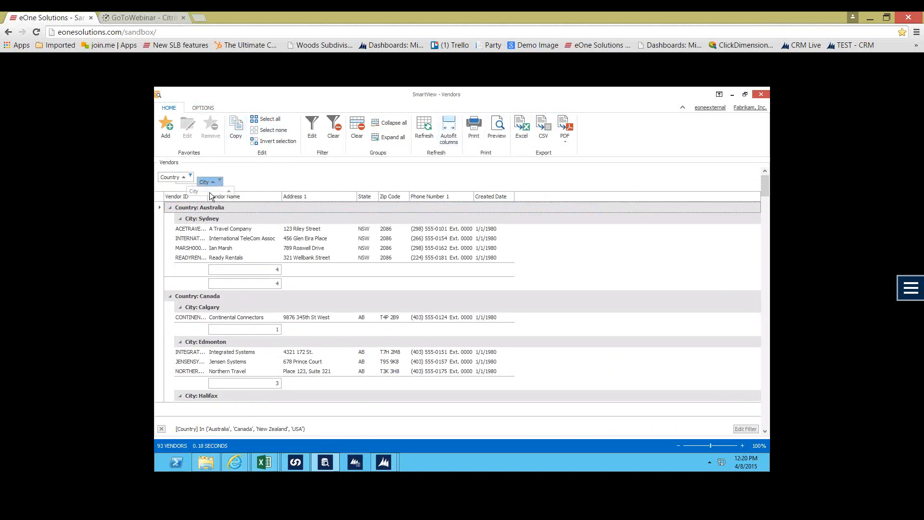
left_click_drag(197, 185, 206, 184)
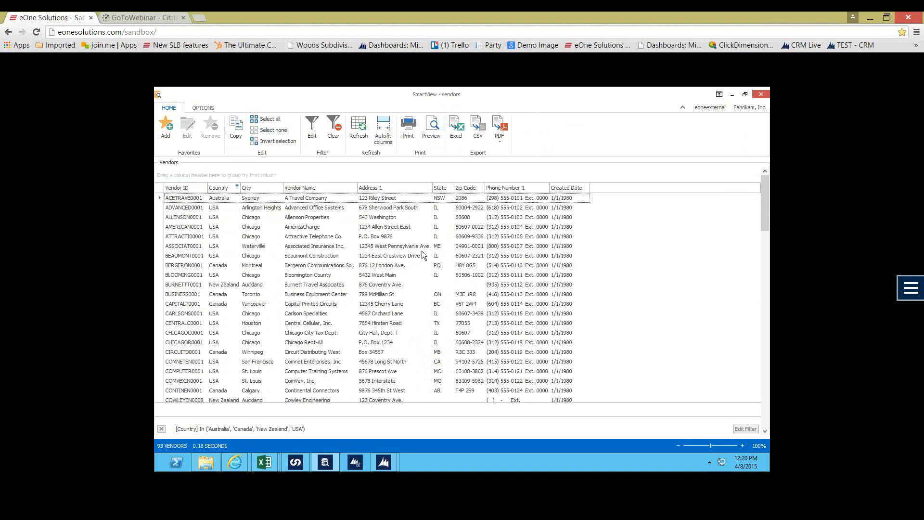
left_click_drag(225, 192, 227, 177)
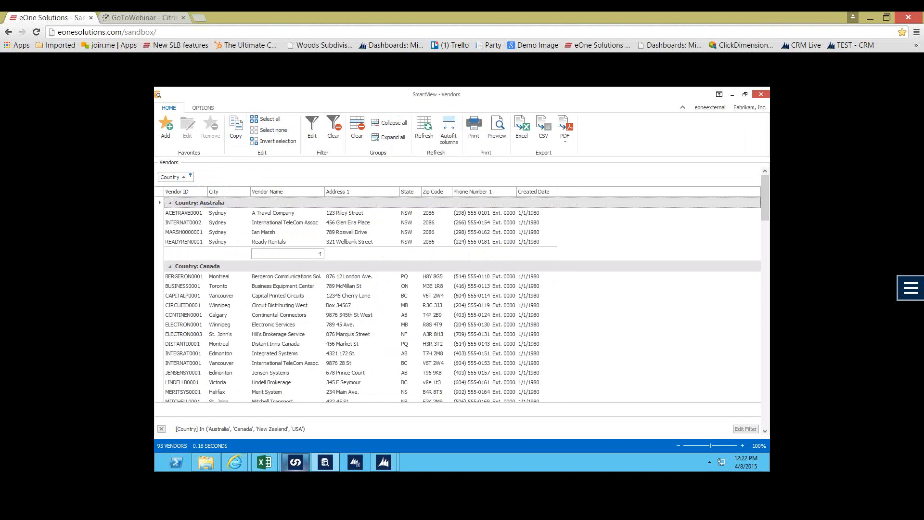
Switch to the PowerPoint presentation and select slide 4 with the first presenter's contact details
mouse_move(295, 462)
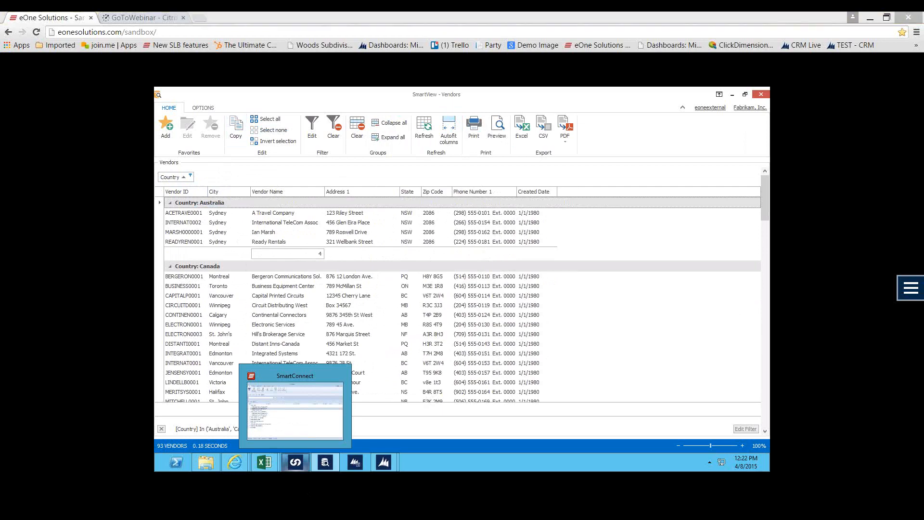
key("alt+Tab")
scroll(56, 304, "up", 2)
left_click(59, 211)
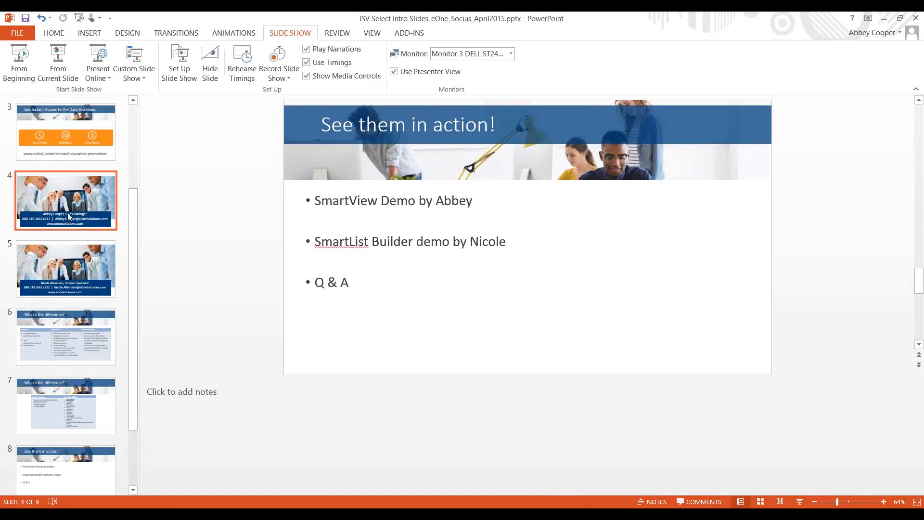
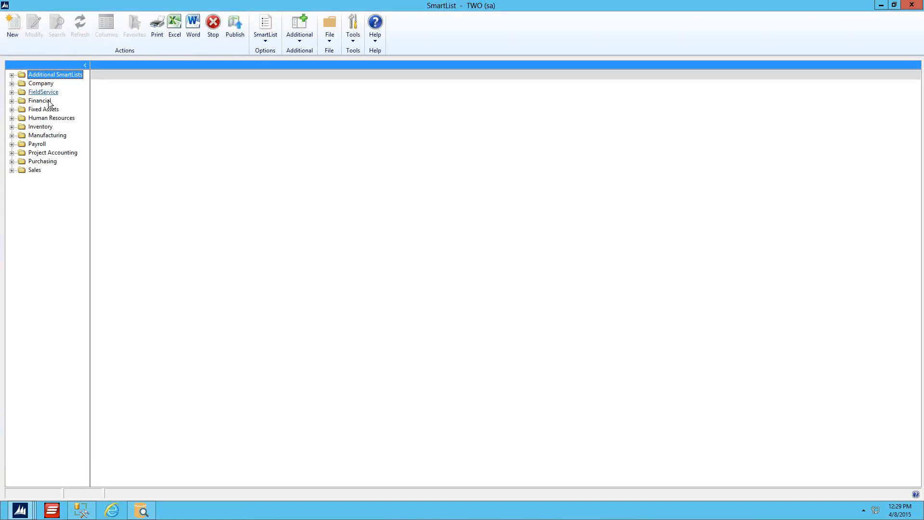
Display the Budget vs Actual SmartList under Financial and open its definition in SmartList Builder
left_click(12, 101)
left_click(60, 145)
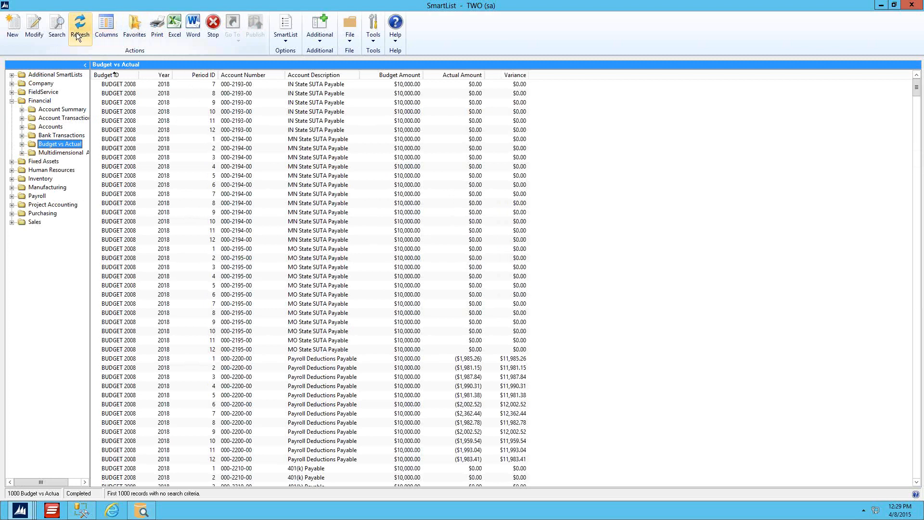
left_click(39, 33)
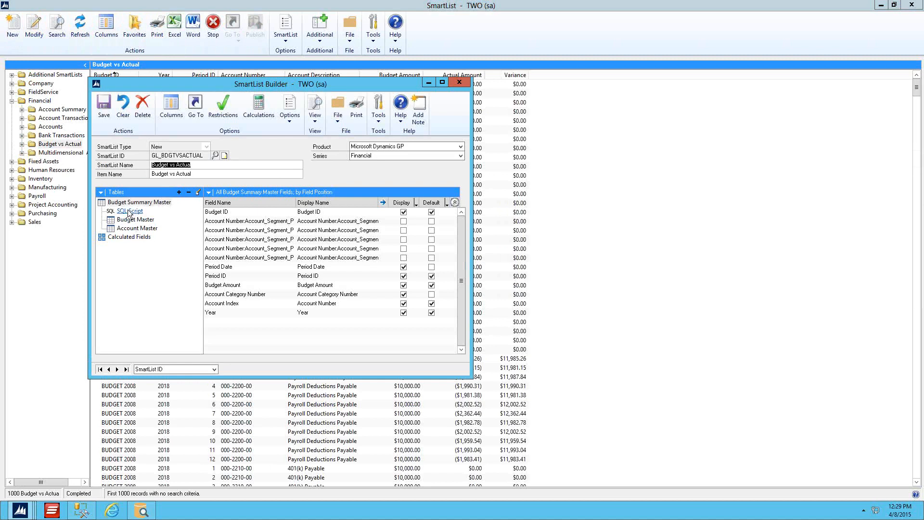
Examine the Variance calculated field and the restrictions of the Budget vs Actual SmartList
left_click(136, 237)
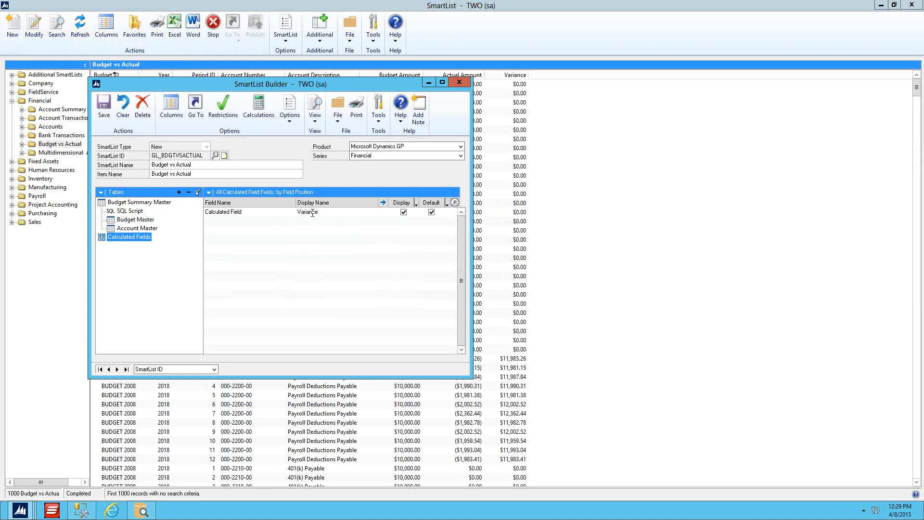
left_click(312, 214)
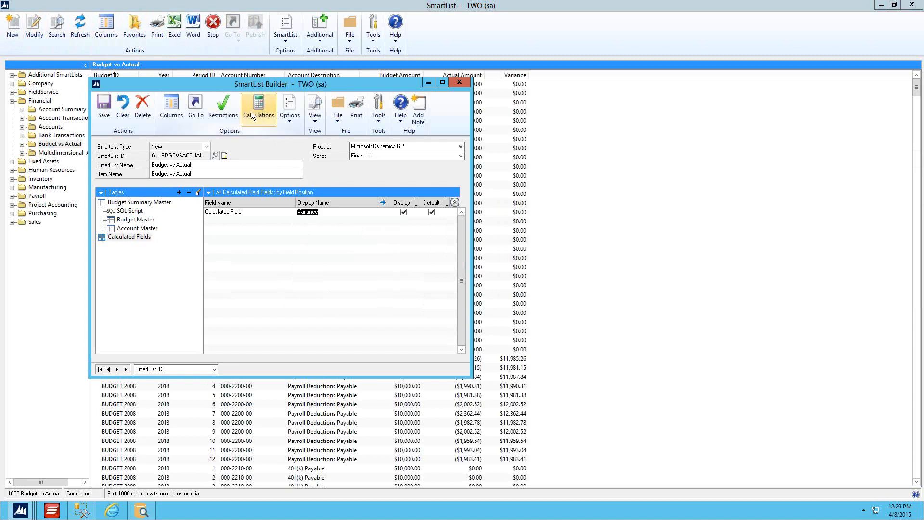
left_click(233, 116)
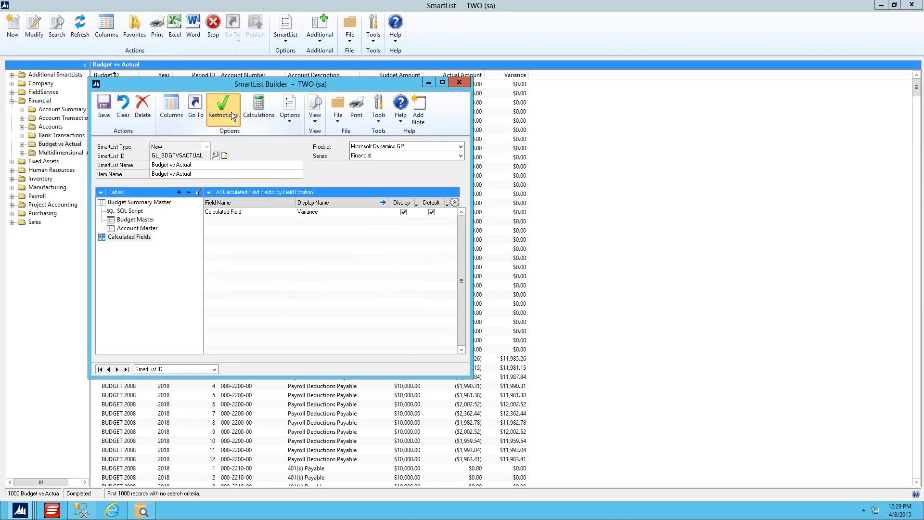
left_click(611, 368)
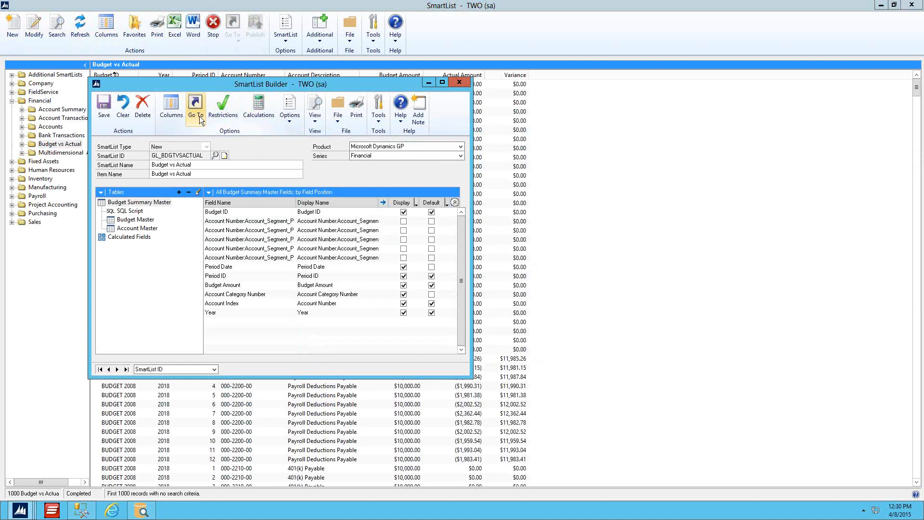
Review the summary and multicompany options of the Budget vs Actual SmartList, leaving them without saving
left_click(291, 121)
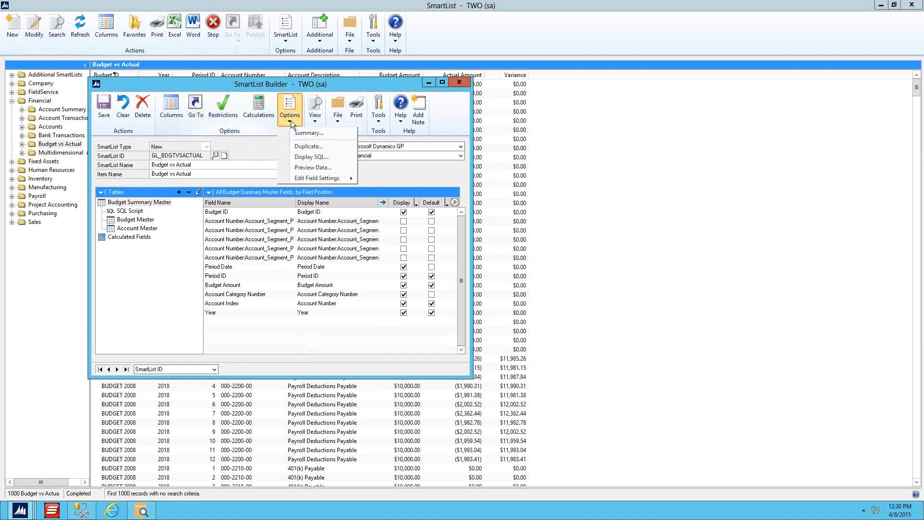
left_click(298, 132)
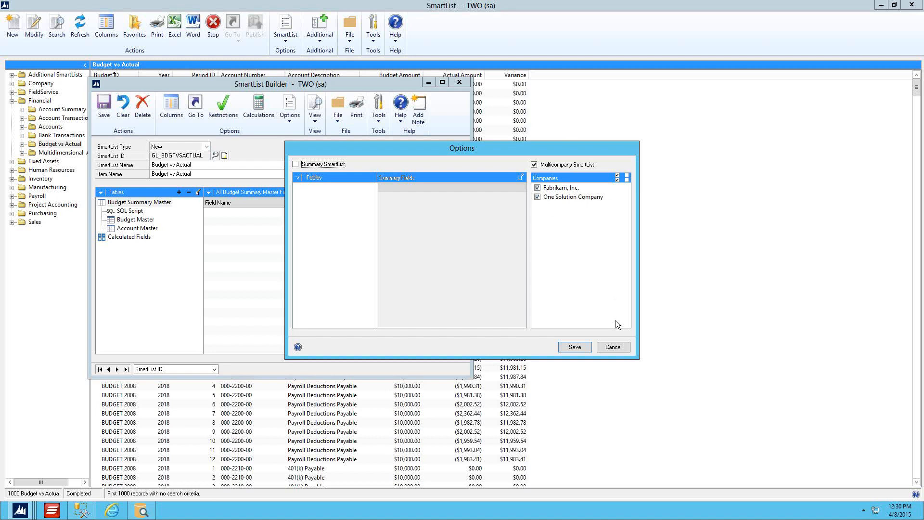
left_click(614, 345)
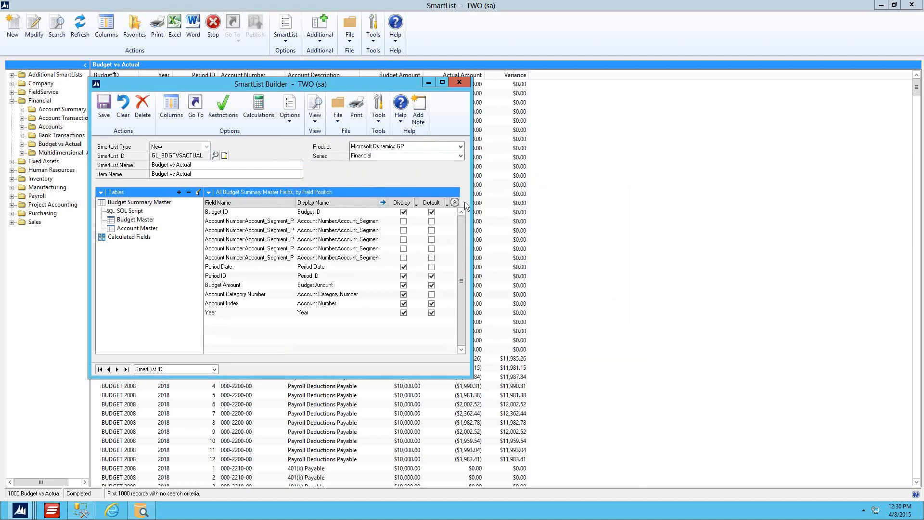
Clear the builder and define a new SmartList with ID GLBATCH, name Financial Batches and series Financial
left_click(123, 113)
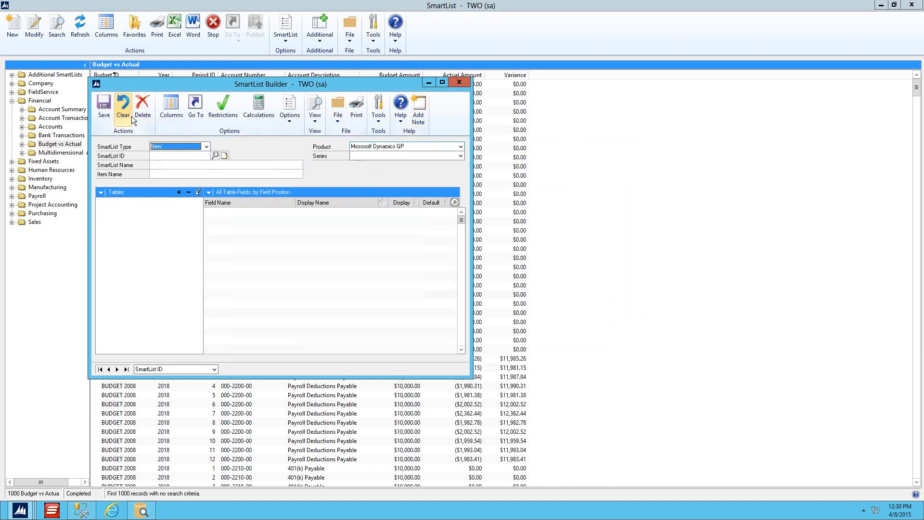
key("Tab")
type("GLBATCH")
key("Tab")
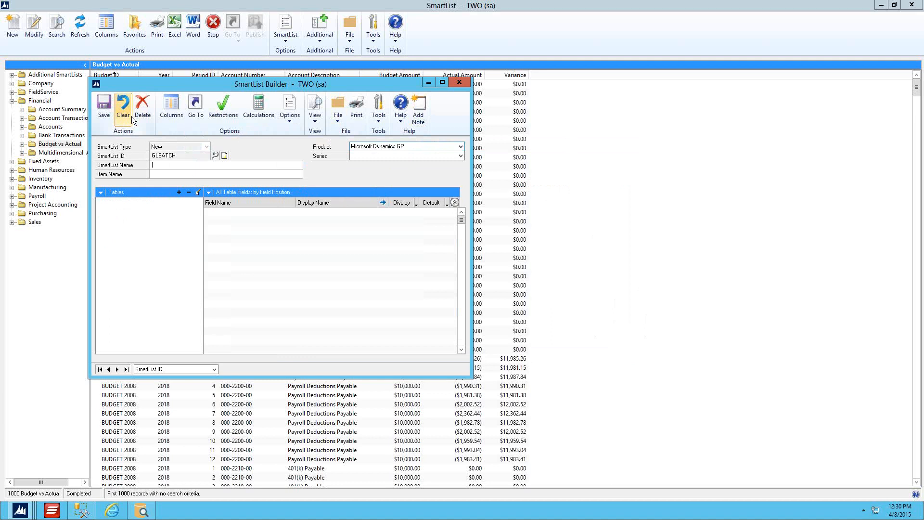
type("Financial Batches")
key("Tab")
key("Tab")
key("Tab")
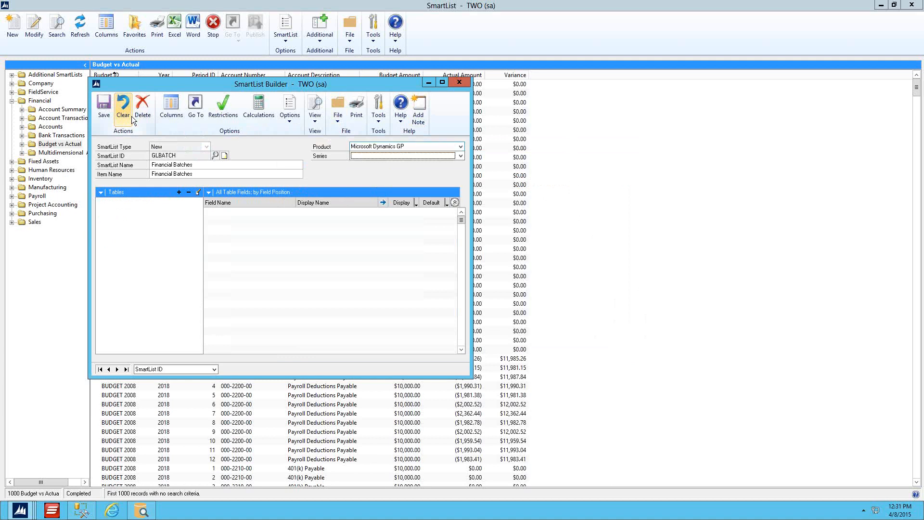
key("f")
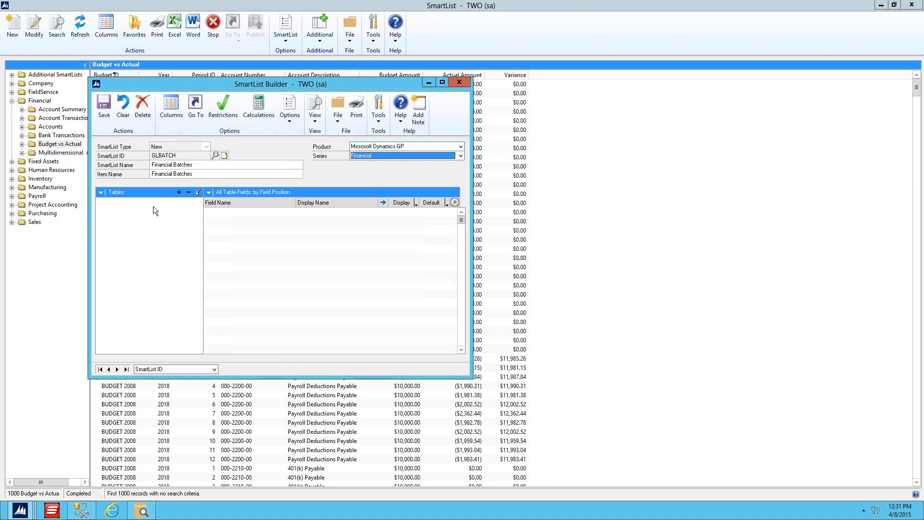
Start adding a Microsoft Dynamics GP table and look through the tables available in the Financial series
left_click(179, 192)
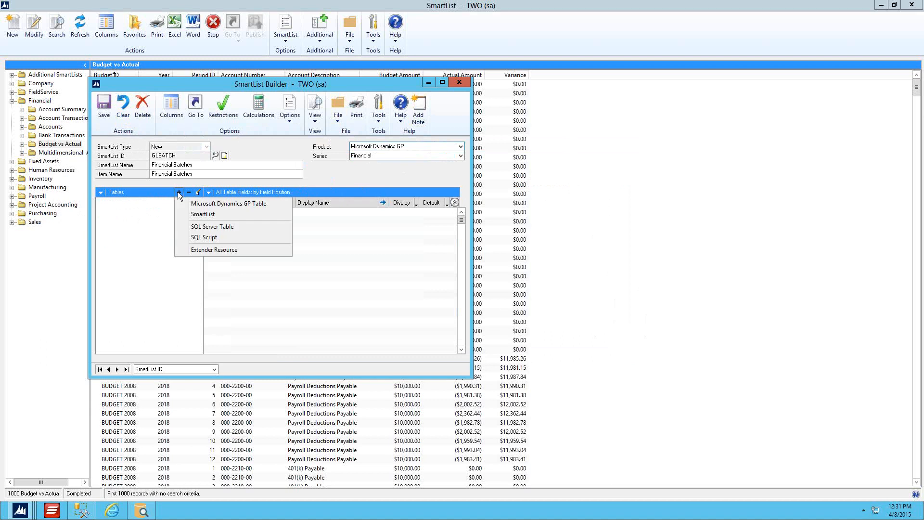
left_click(210, 247)
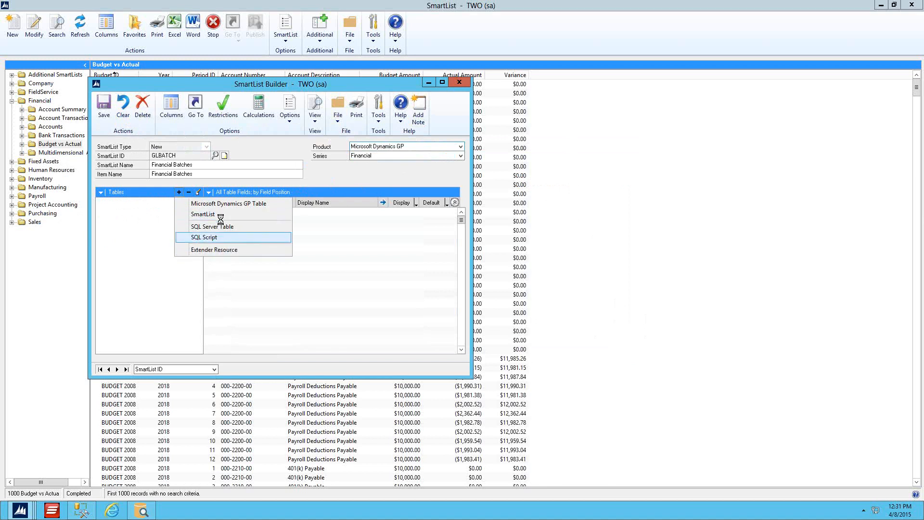
left_click(219, 204)
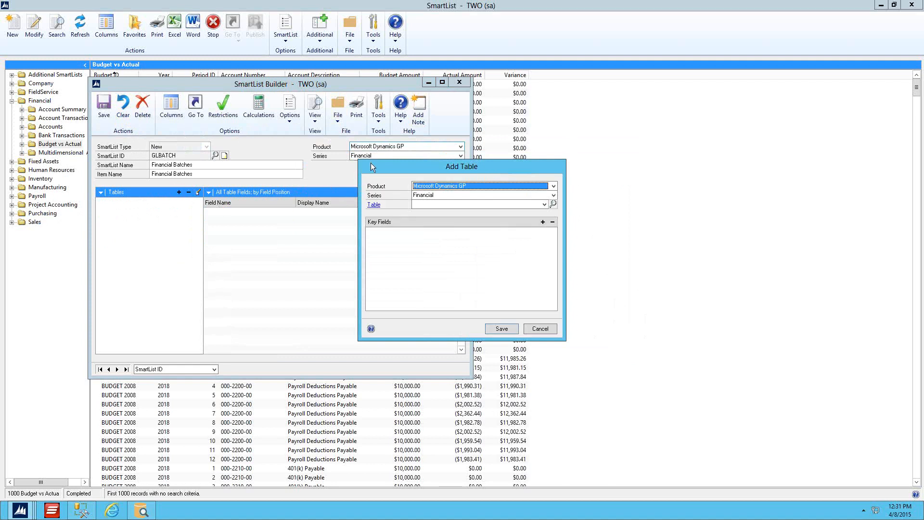
left_click_drag(382, 166, 350, 163)
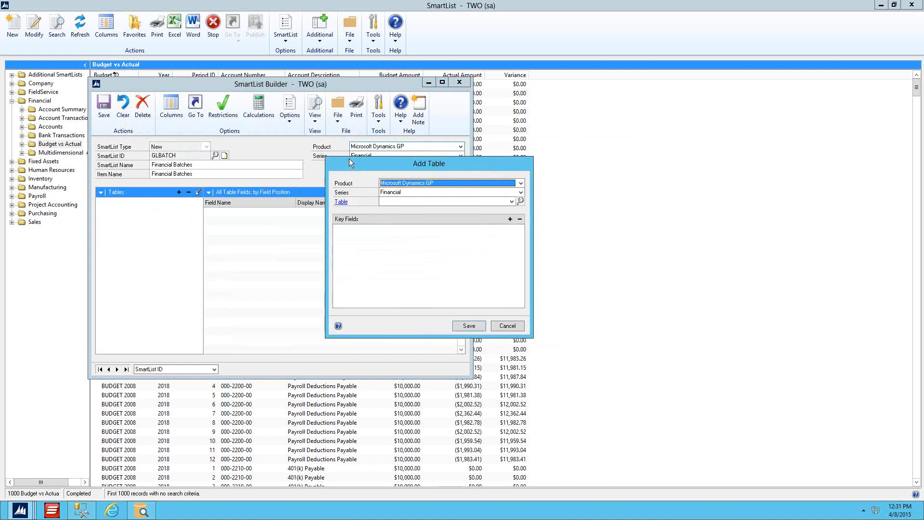
left_click(388, 200)
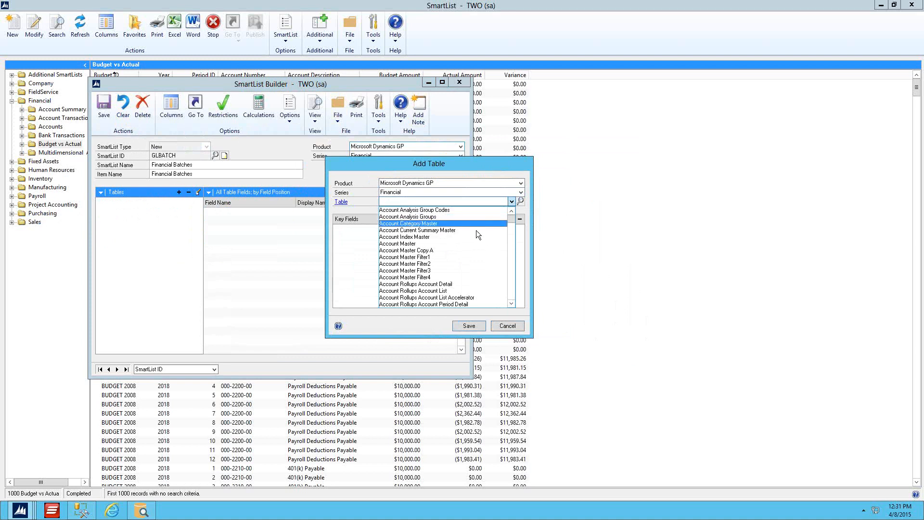
left_click_drag(509, 220, 460, 198)
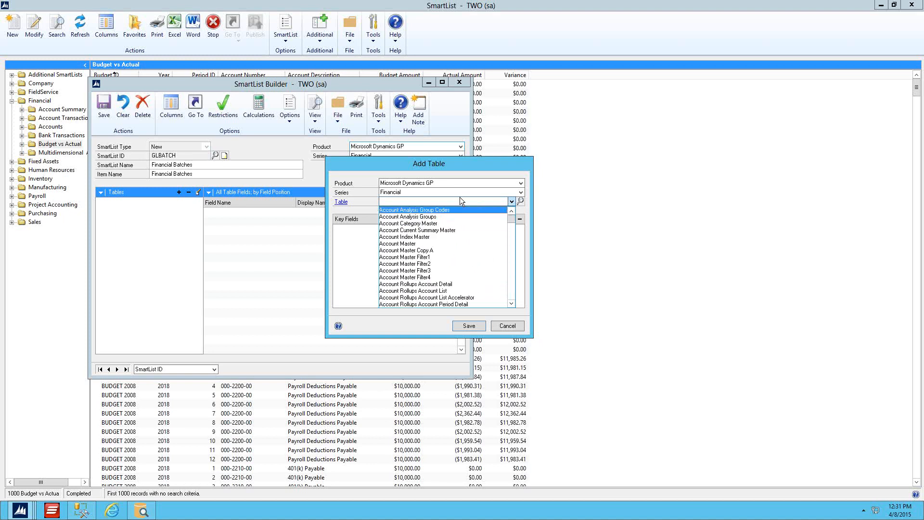
Look through the tables available in the Sales series and cancel adding the table
left_click(455, 192)
left_click(455, 192)
left_click(448, 209)
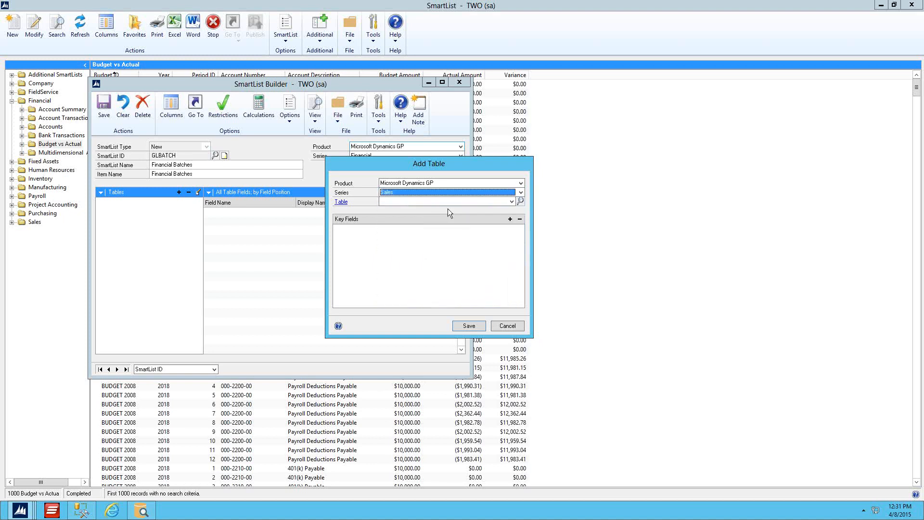
left_click(507, 202)
mouse_move(512, 214)
left_mouse_down()
mouse_move(514, 264)
mouse_move(513, 215)
left_mouse_up()
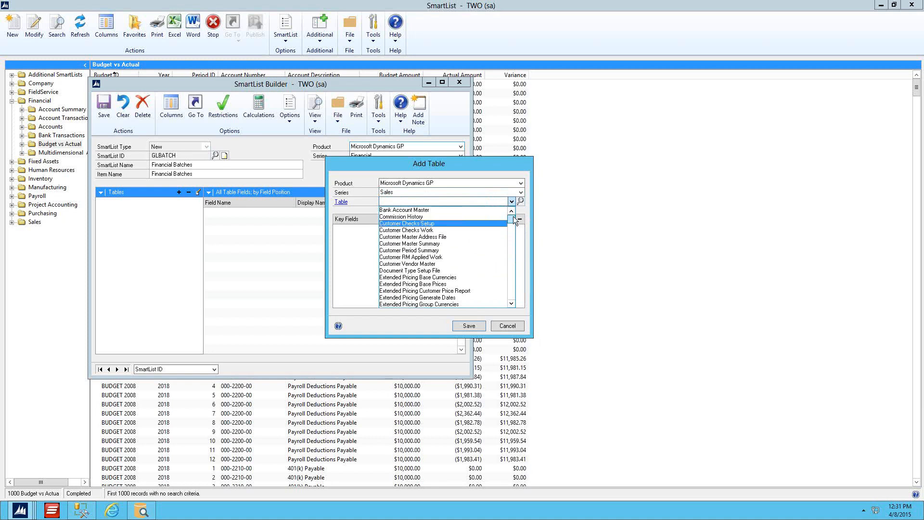
left_click(508, 326)
left_click(508, 326)
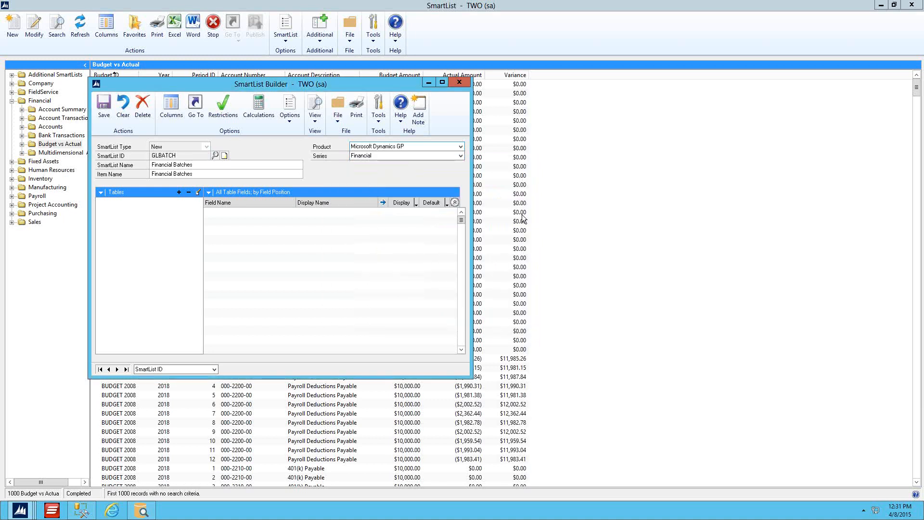
Minimize the SmartList and SmartList Builder windows, open Financial Batch Entry and browse to the clearing batch record
left_click(881, 5)
left_click(428, 83)
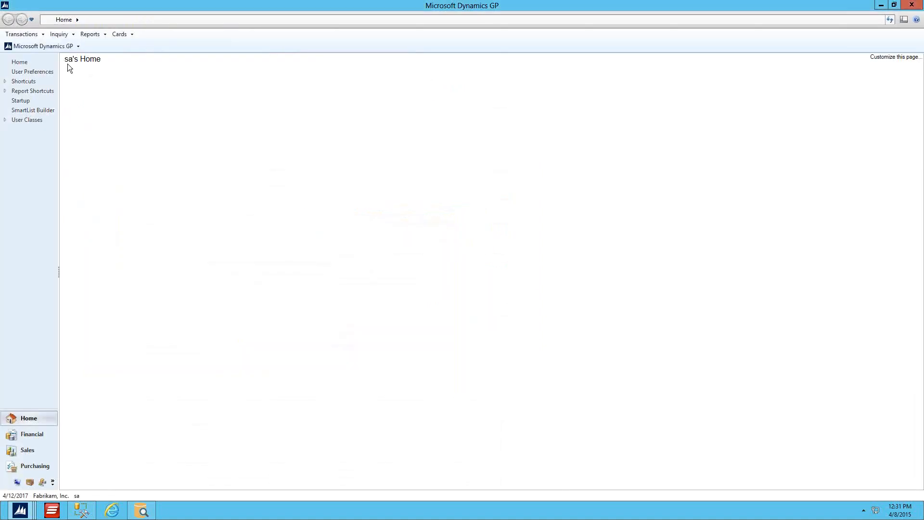
left_click(36, 33)
mouse_move(38, 47)
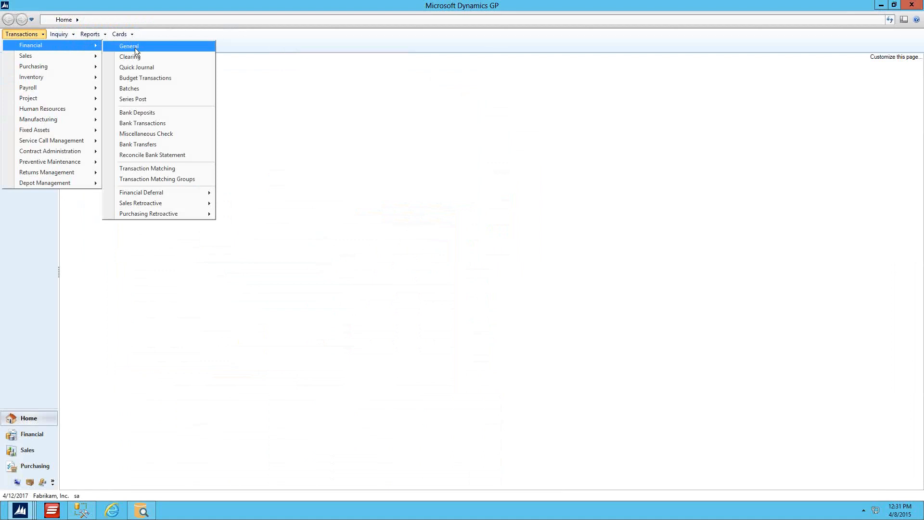
left_click(130, 88)
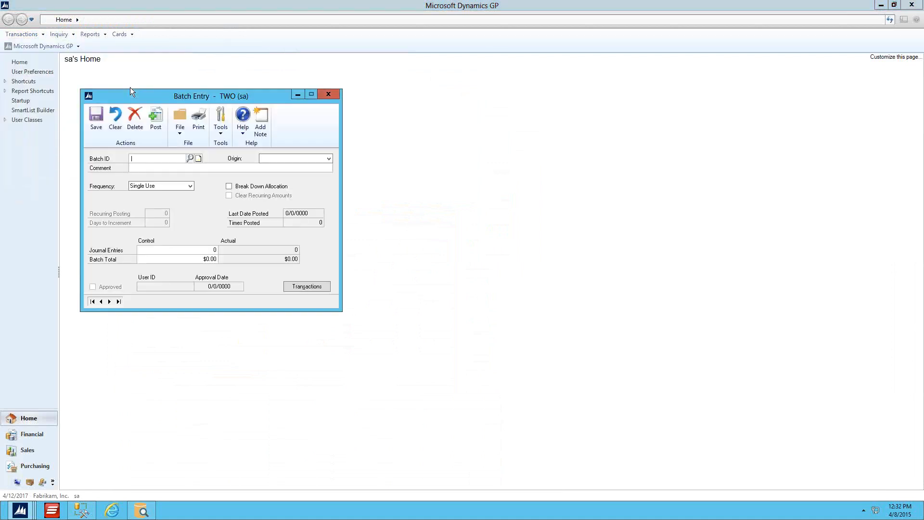
left_click(109, 302)
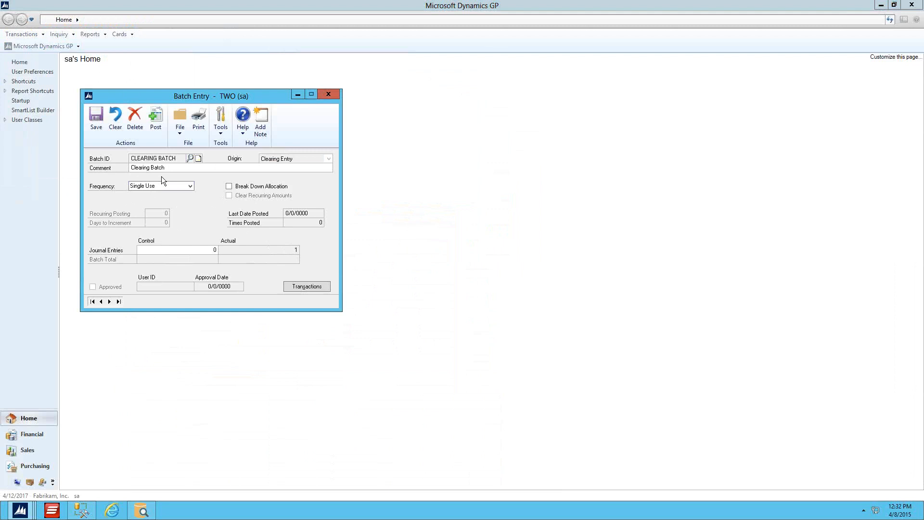
Open Table Finder for the Batch Entry window and look up the tables behind its Batch Comment and Number Of TRX fields
left_click(221, 135)
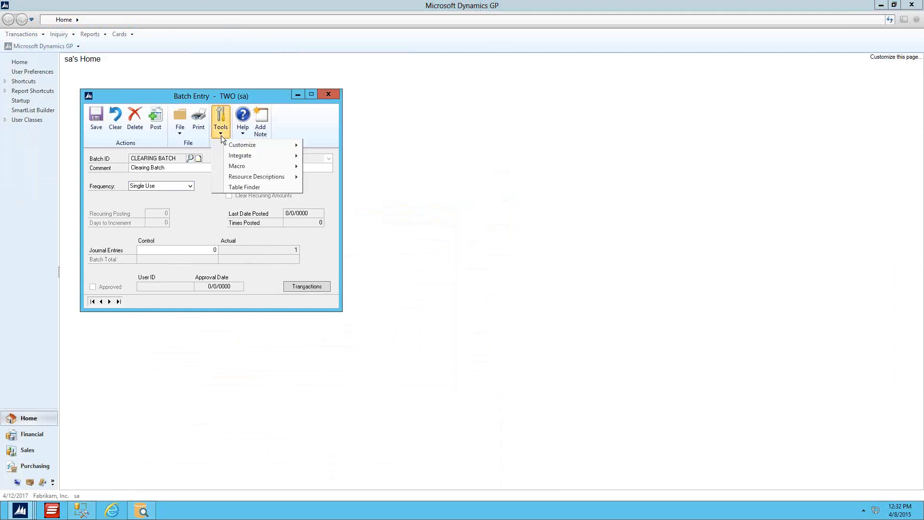
left_click(241, 188)
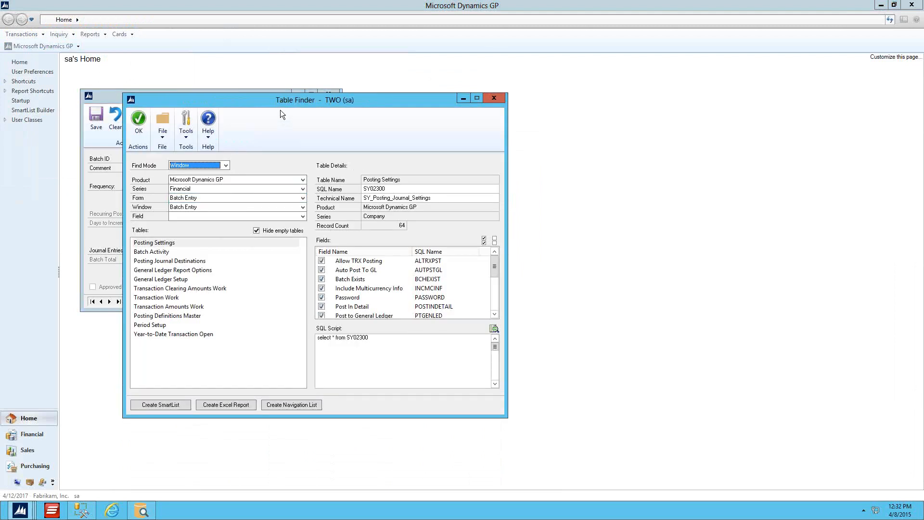
left_click_drag(274, 98, 506, 79)
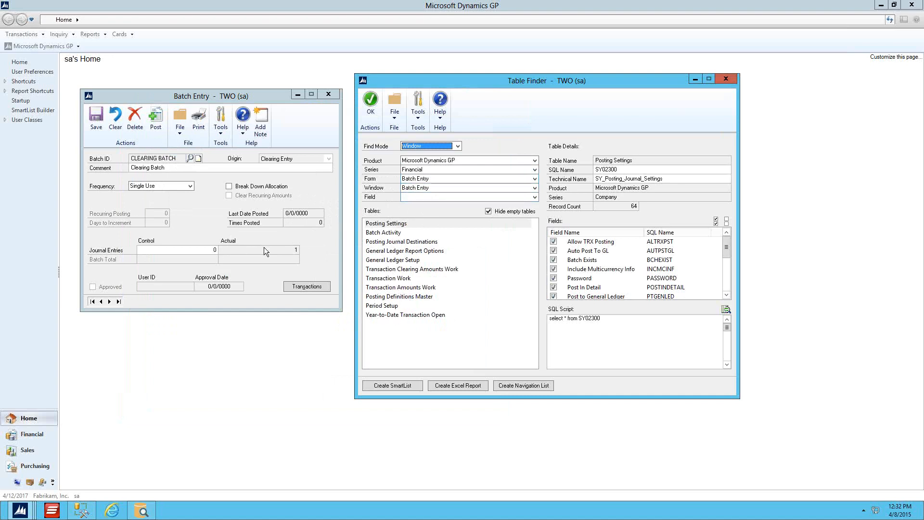
left_click(430, 198)
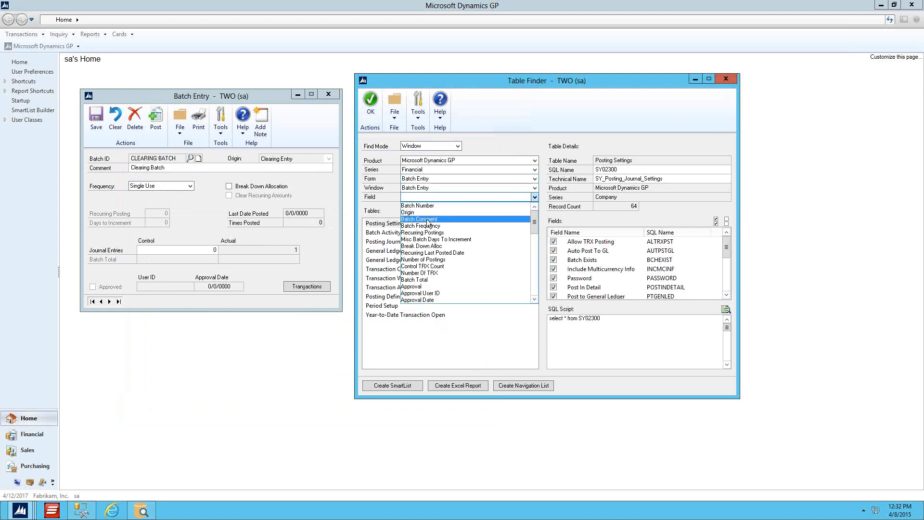
left_click(426, 219)
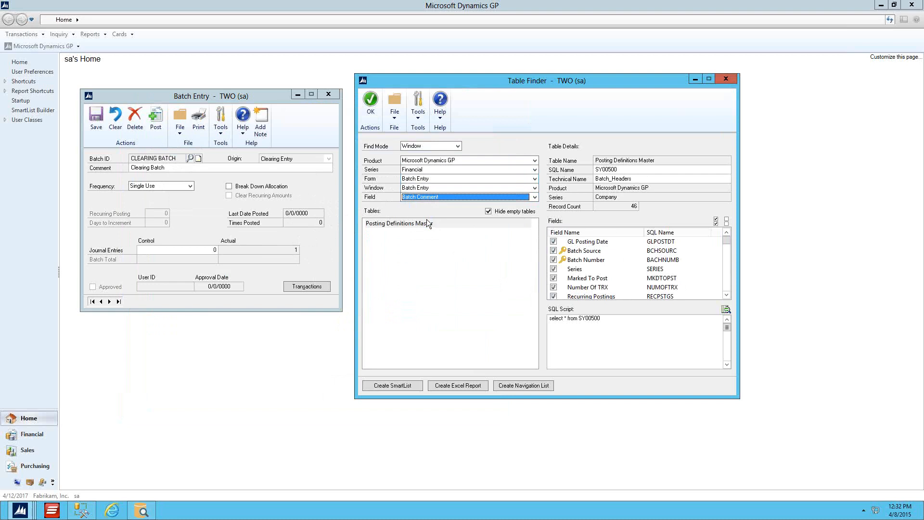
left_click(414, 198)
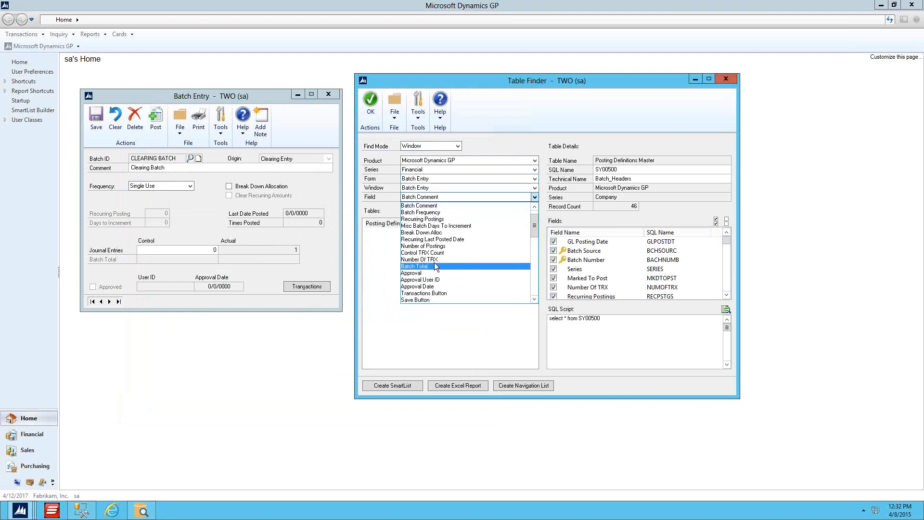
left_click(433, 260)
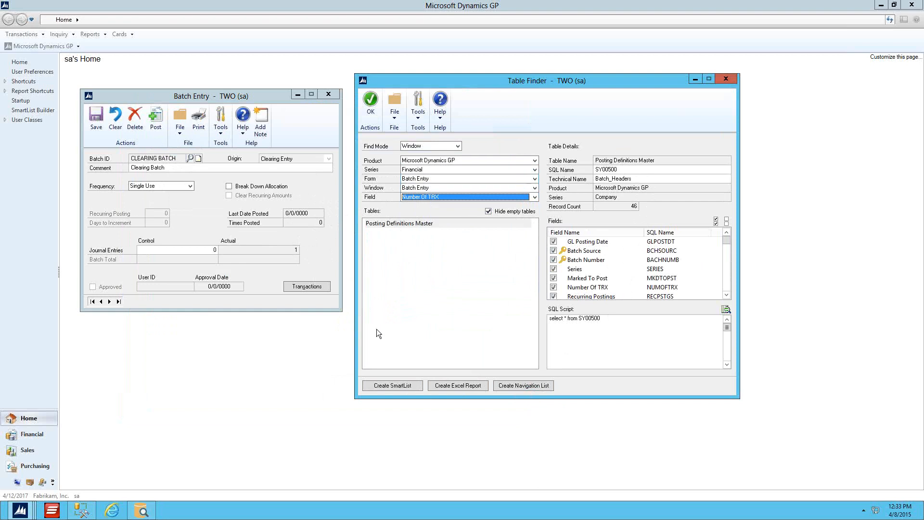
Return to SmartList Builder and start adding a Microsoft Dynamics GP table from the Company series
left_click(20, 509)
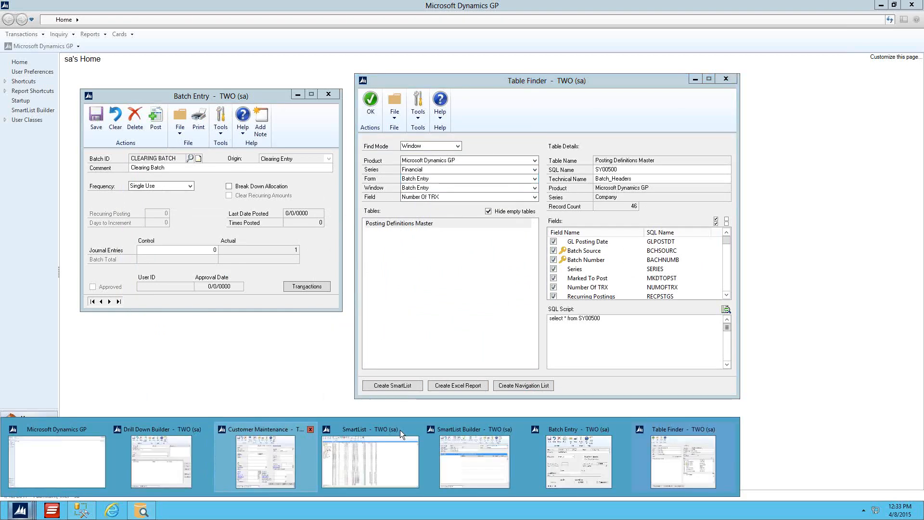
left_click(486, 450)
left_click(178, 192)
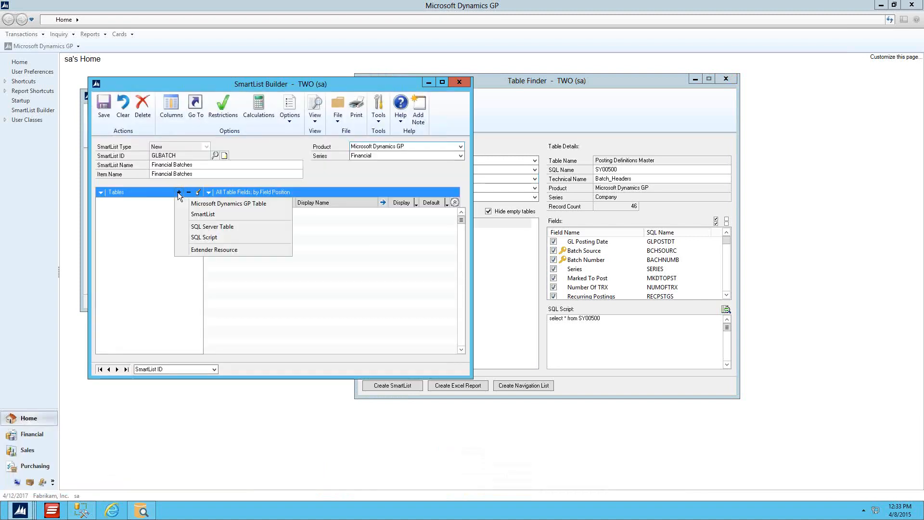
left_click(227, 203)
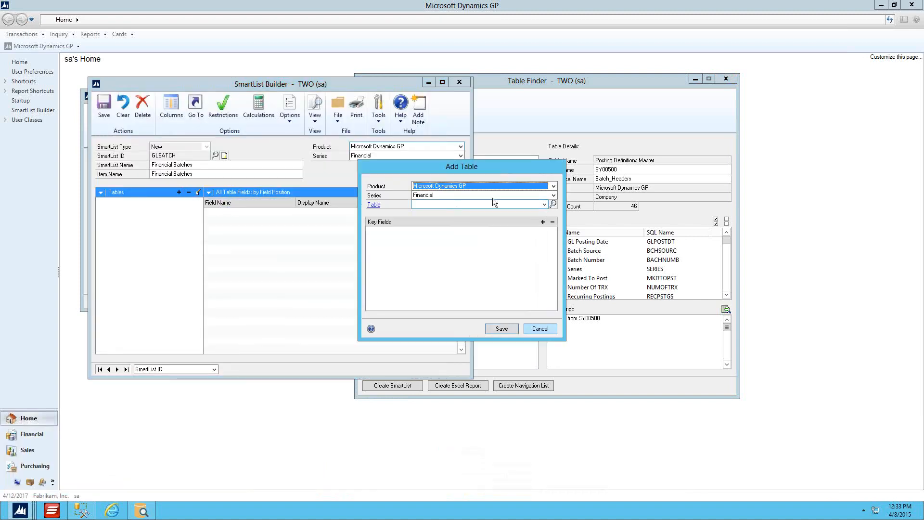
left_click_drag(488, 167, 434, 169)
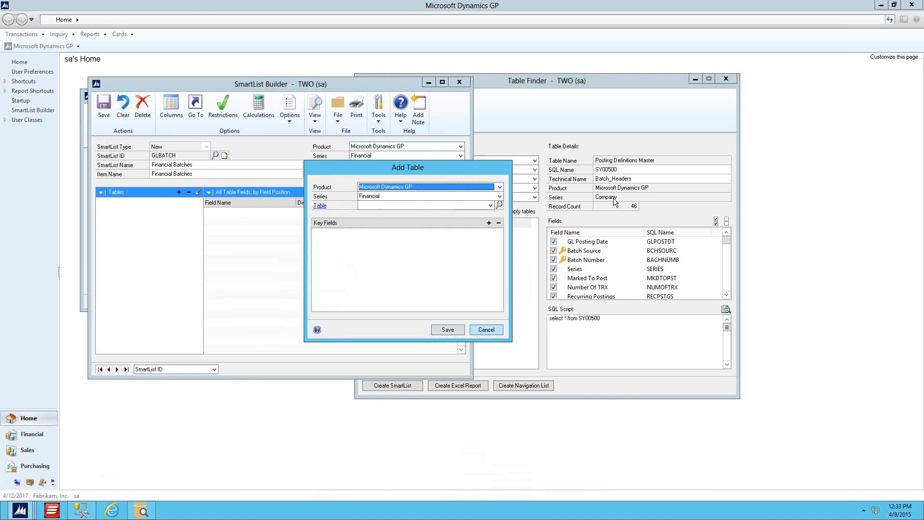
left_click(380, 198)
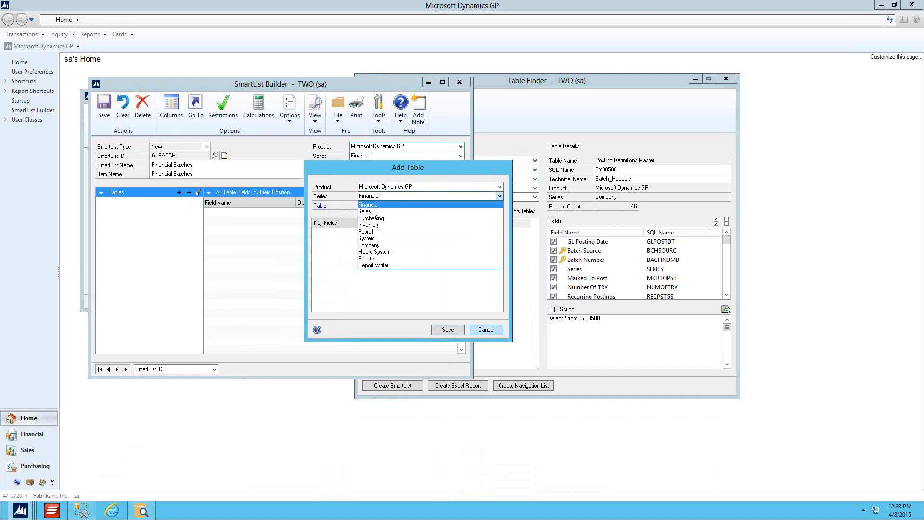
left_click(368, 251)
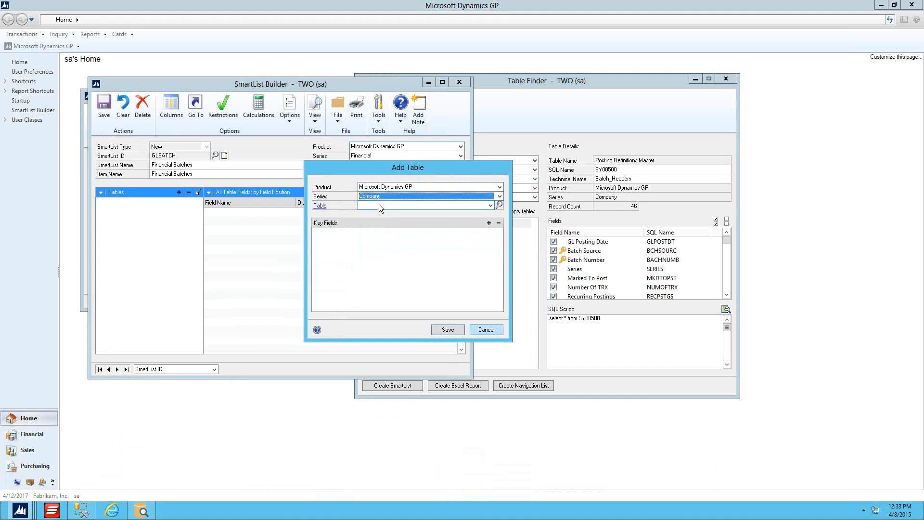
Select Posting Definitions Master as the table to add
left_click(379, 204)
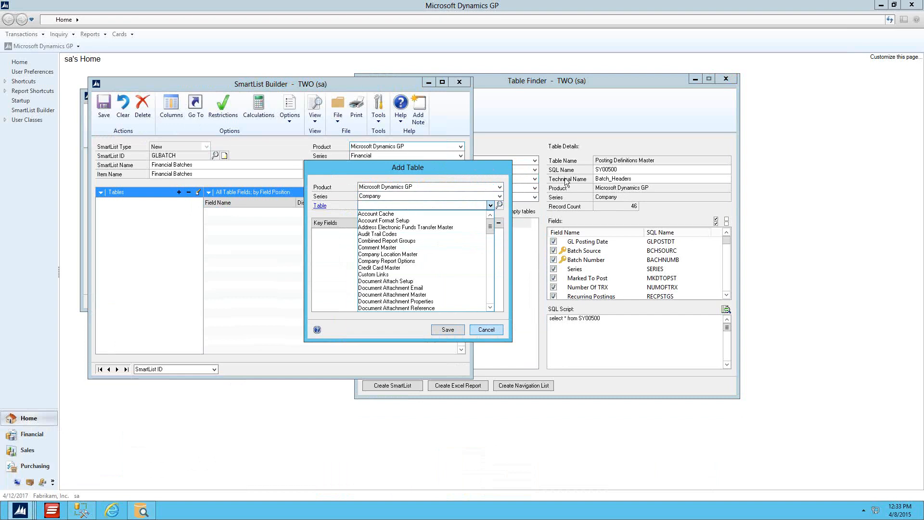
left_click_drag(490, 227, 491, 270)
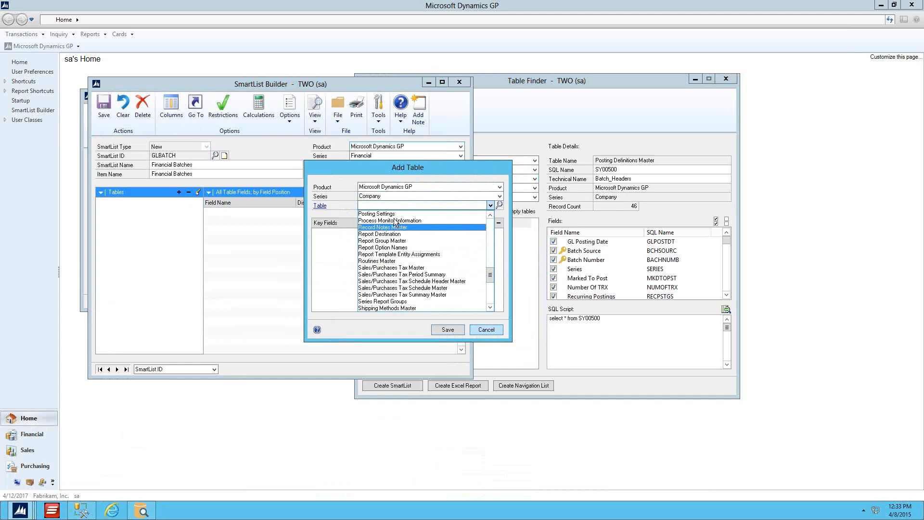
left_click(489, 216)
left_click(490, 215)
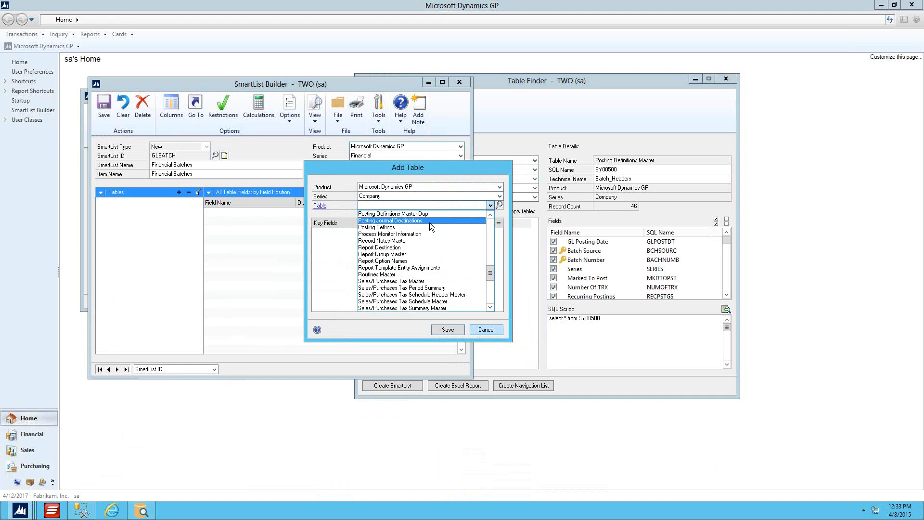
left_click(490, 215)
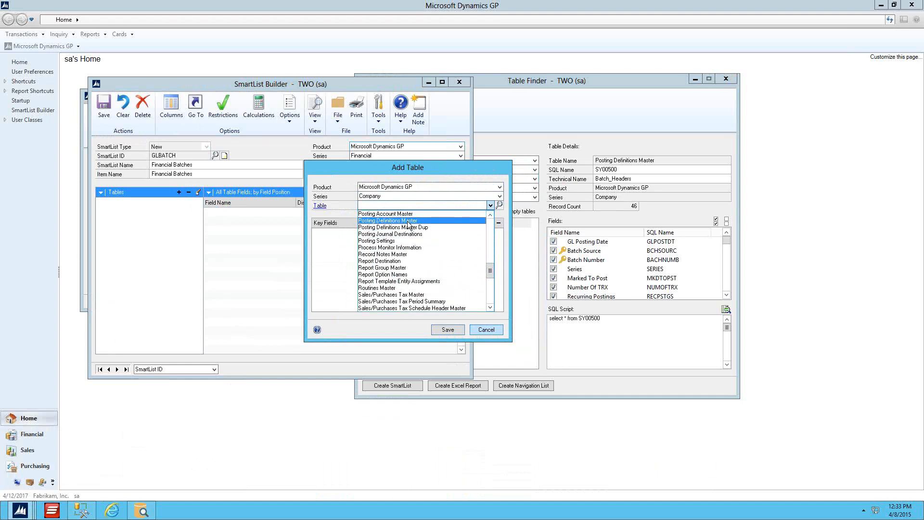
left_click(406, 221)
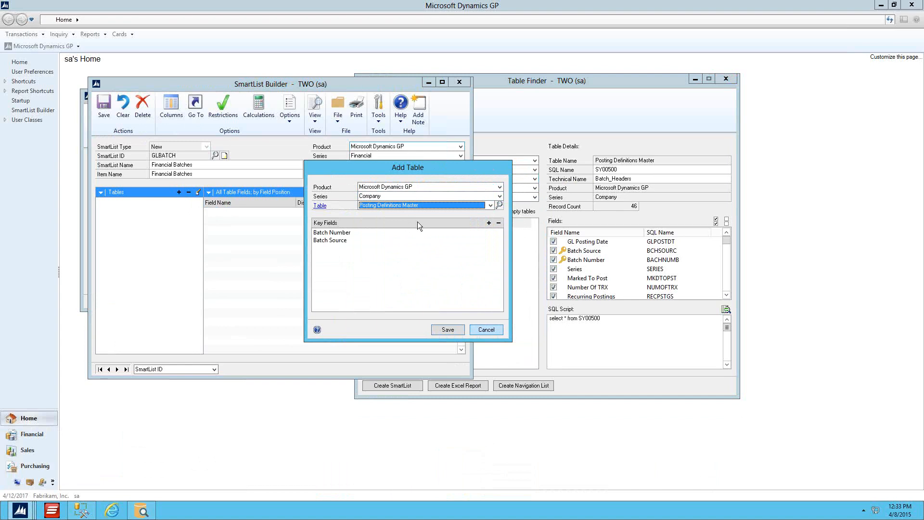
Look up the tables used by the Financial series Batch Entry form from the table lookup and cancel without selecting one
left_click(500, 204)
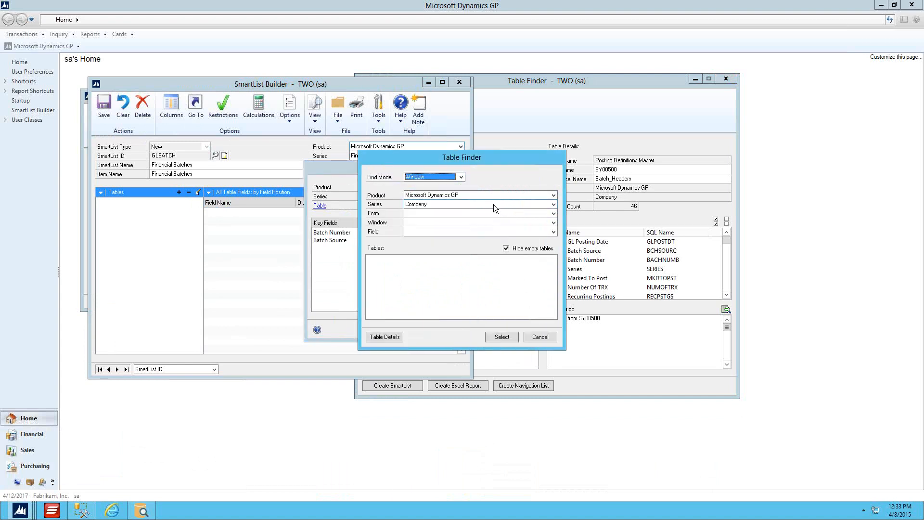
left_click(423, 215)
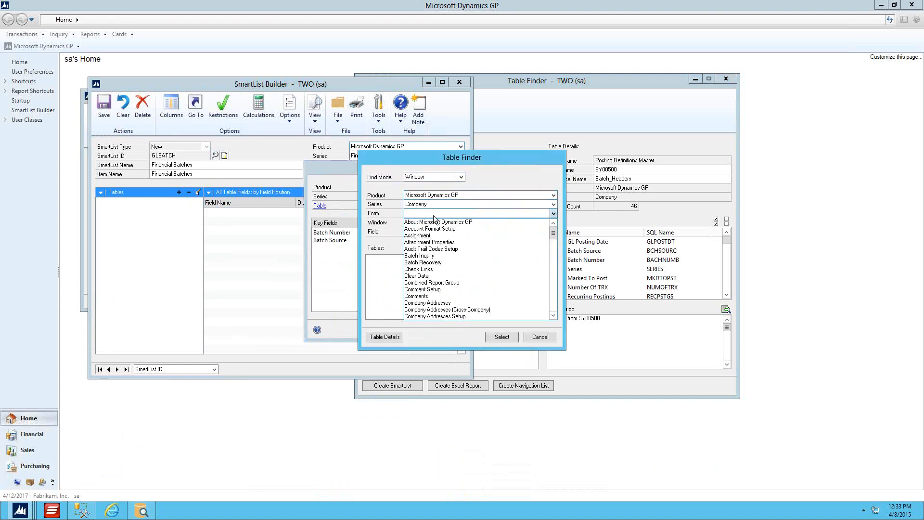
key("b")
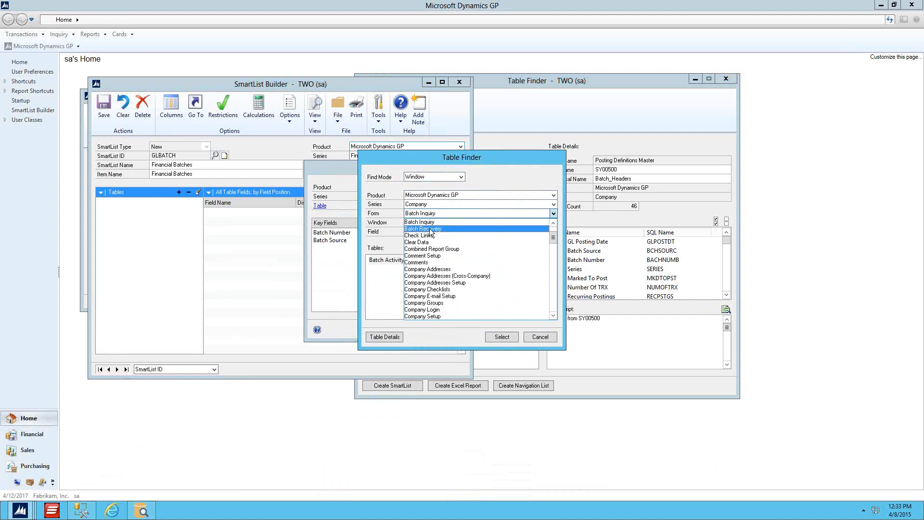
left_click(431, 203)
left_click(431, 203)
left_click(424, 213)
left_click(425, 213)
key("b")
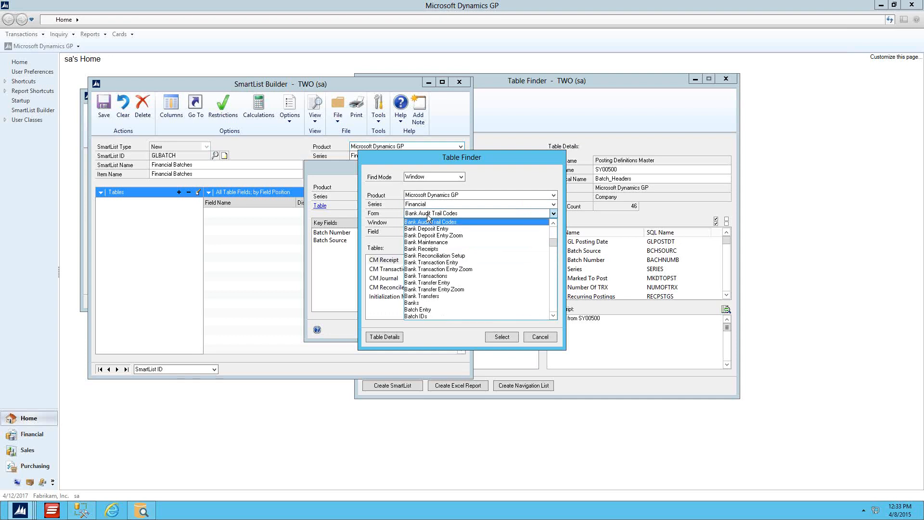
left_click(429, 311)
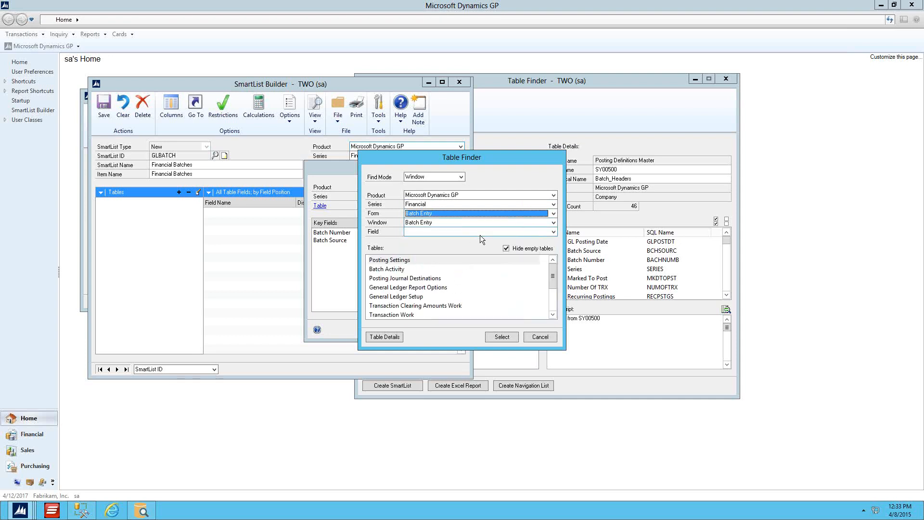
left_click(544, 337)
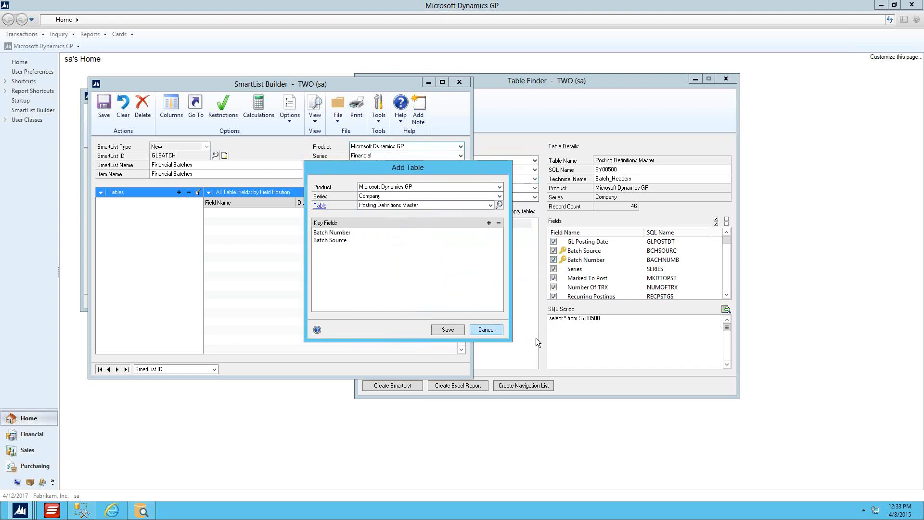
Save the Posting Definitions Master table to the SmartList and sort its fields by display name
left_click(451, 332)
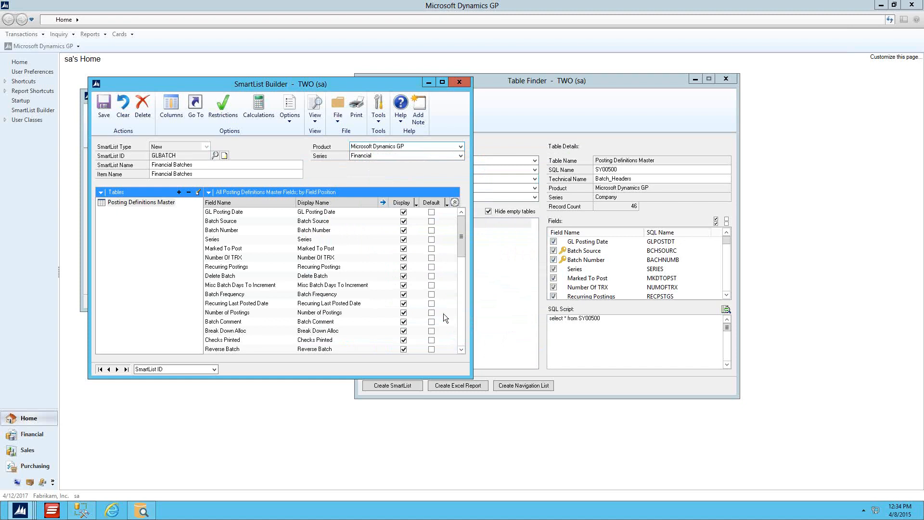
left_click(208, 192)
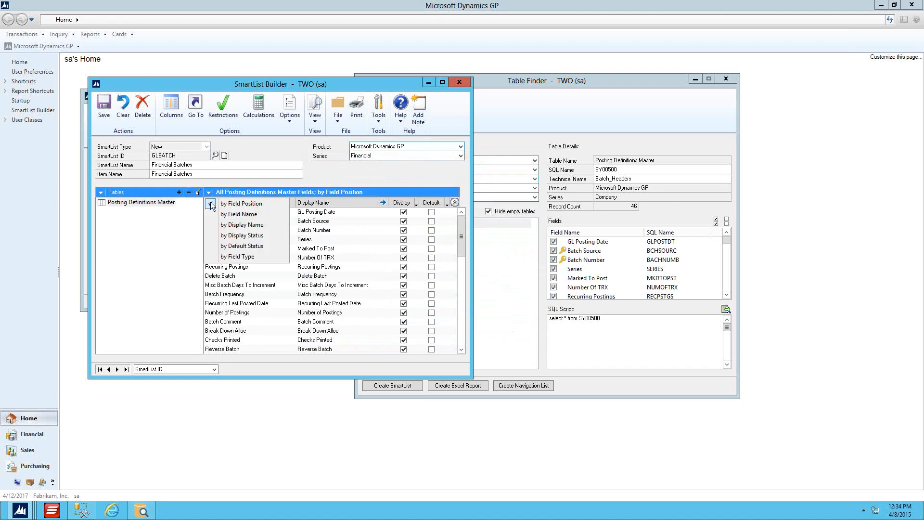
left_click(241, 225)
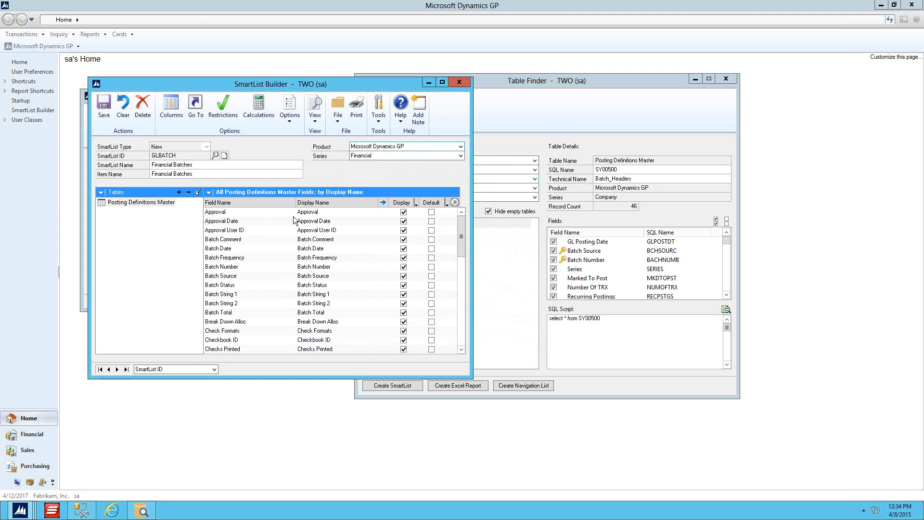
Mark Batch Number, Batch Comment, Batch Total, Origin and Number Of TRX as default columns
left_click(431, 267)
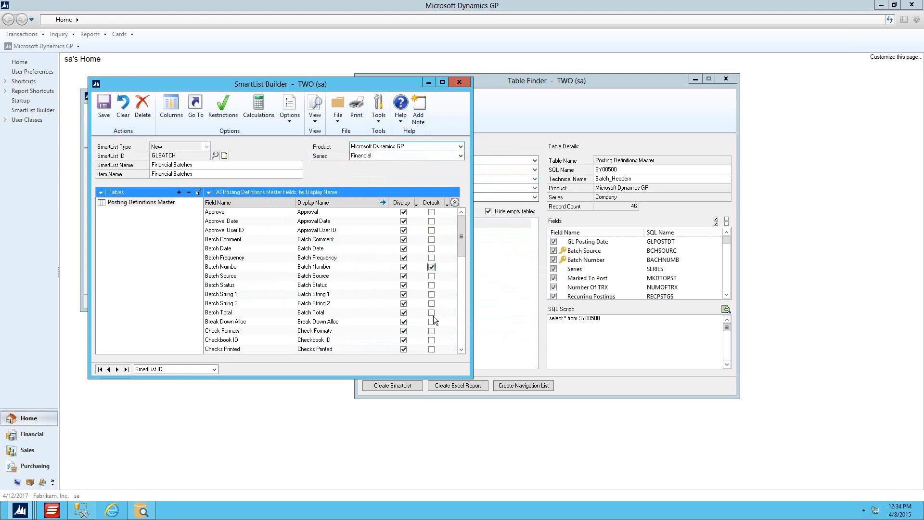
left_click(431, 239)
left_click(458, 319)
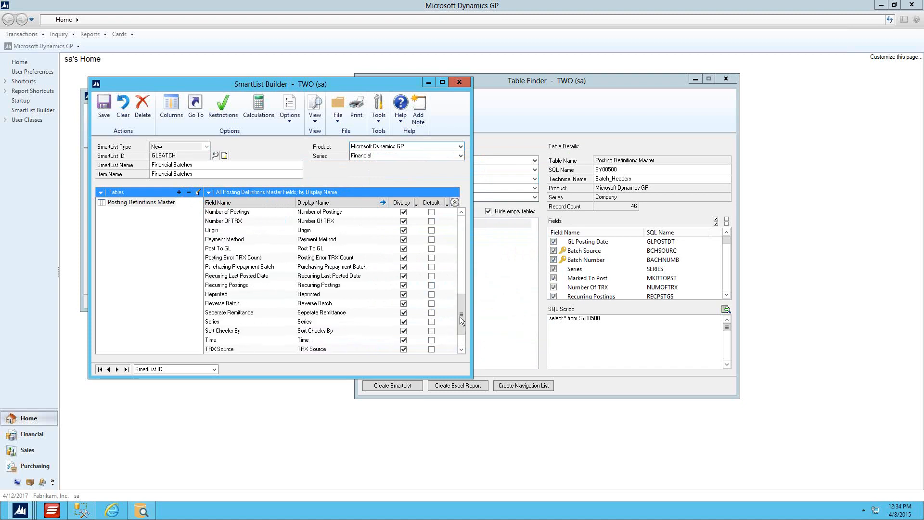
left_click(431, 230)
left_click(461, 224)
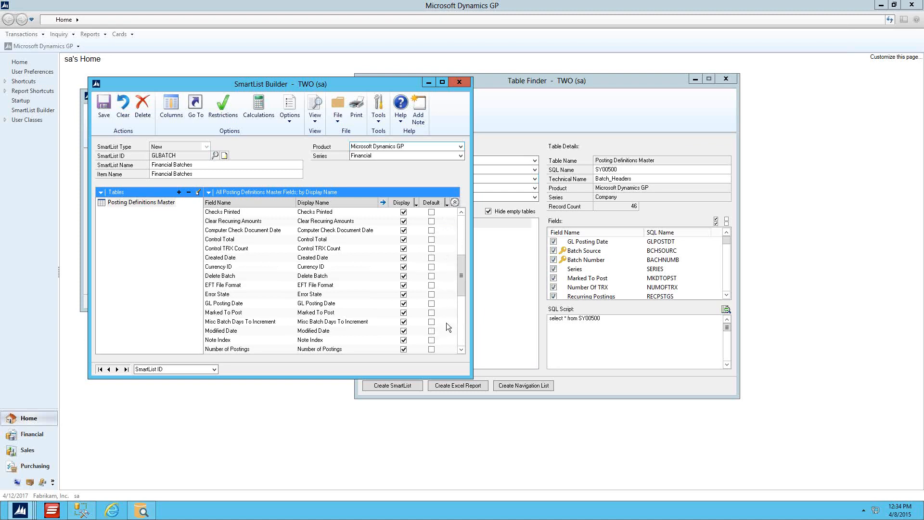
scroll(461, 347, "down", 3)
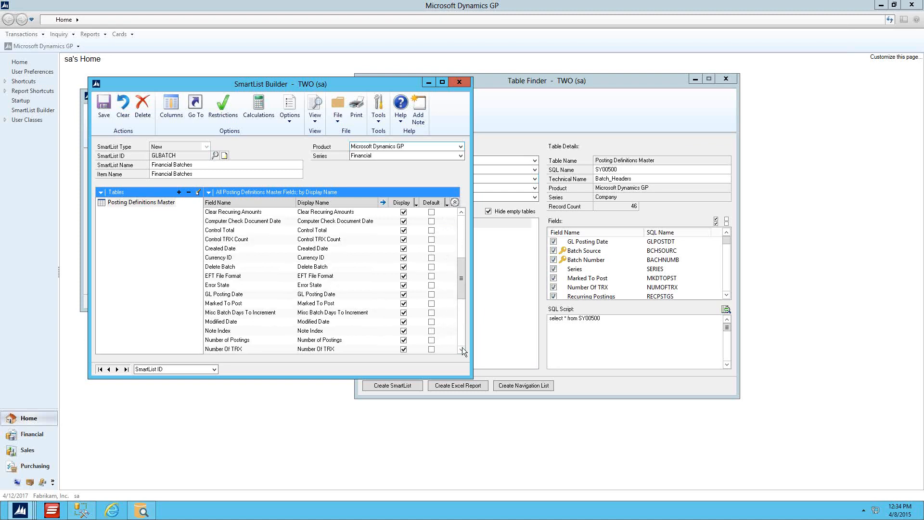
left_click(431, 330)
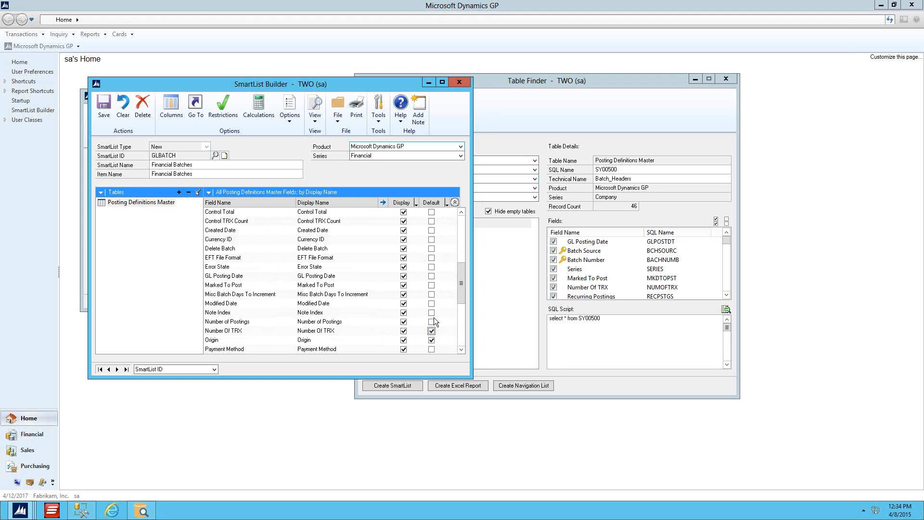
Sort the Posting Definitions Master fields by default status to review the default columns, and return to display name order
left_click(208, 192)
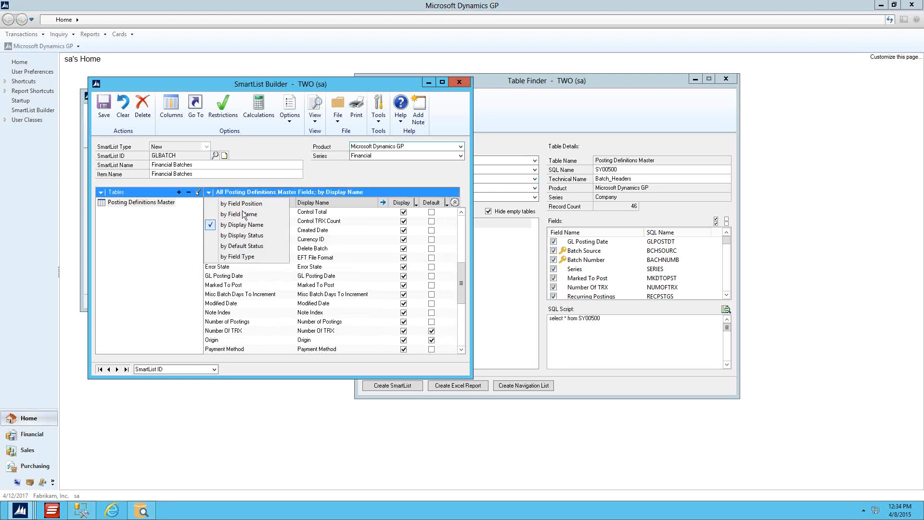
left_click(246, 245)
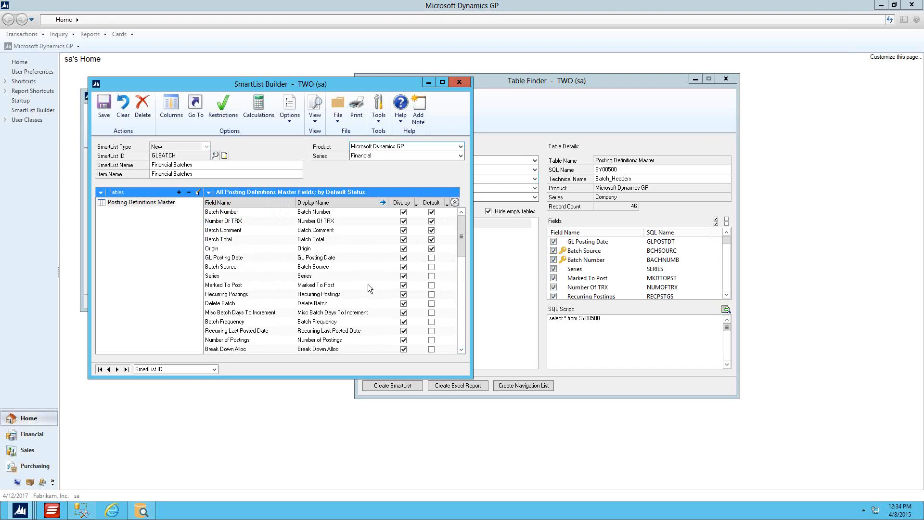
left_click(208, 192)
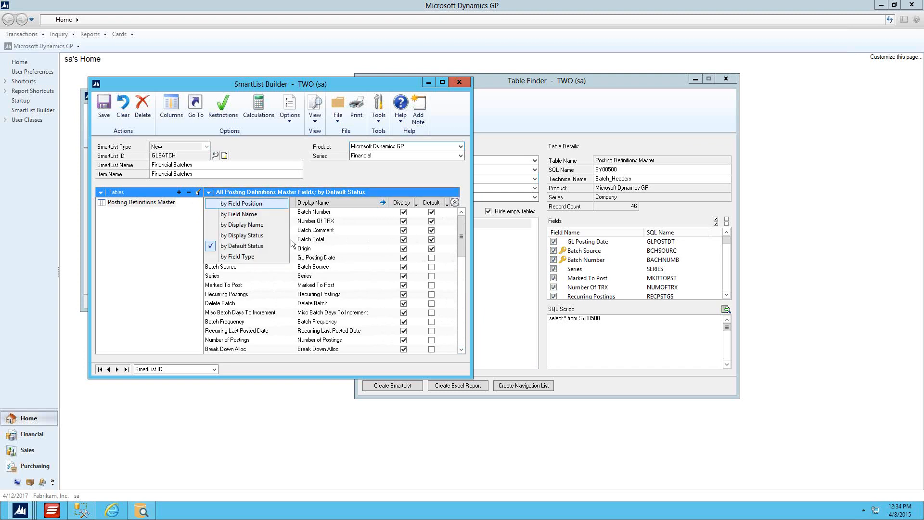
left_click(243, 225)
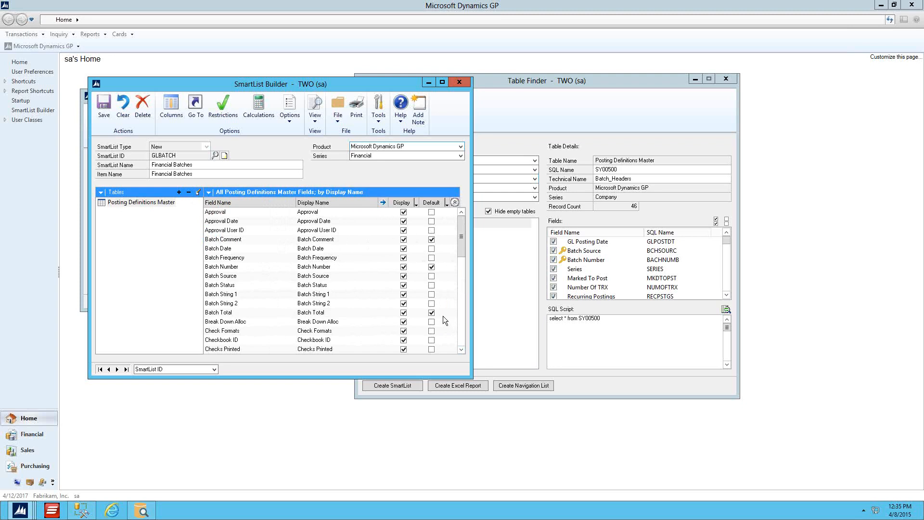
Mark Checkbook ID as a default column and save the Financial Batches SmartList
left_click(431, 339)
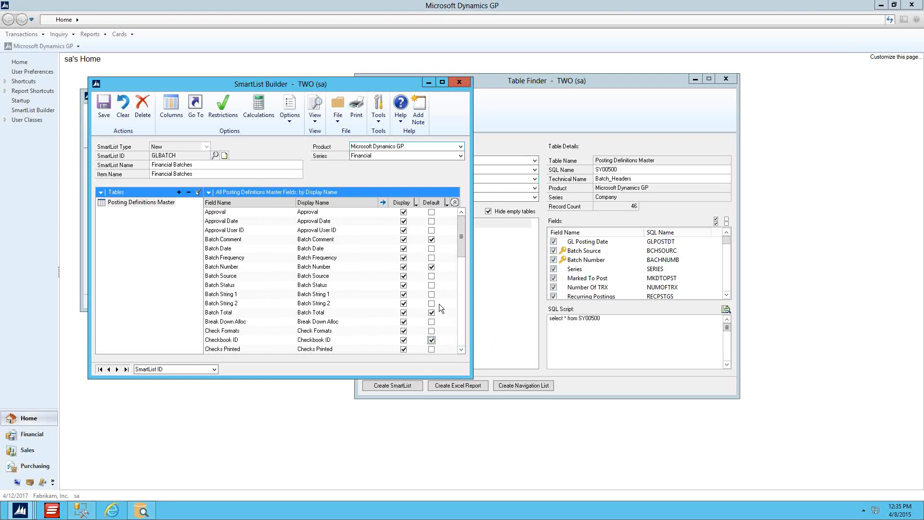
left_click(105, 115)
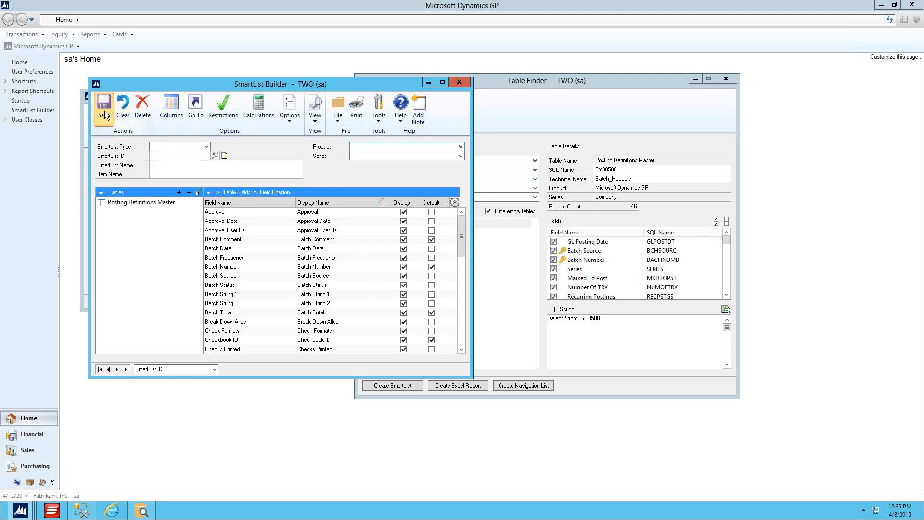
Reopen Financial Batches for modification from the SmartList window and sort its fields by default status
mouse_move(22, 510)
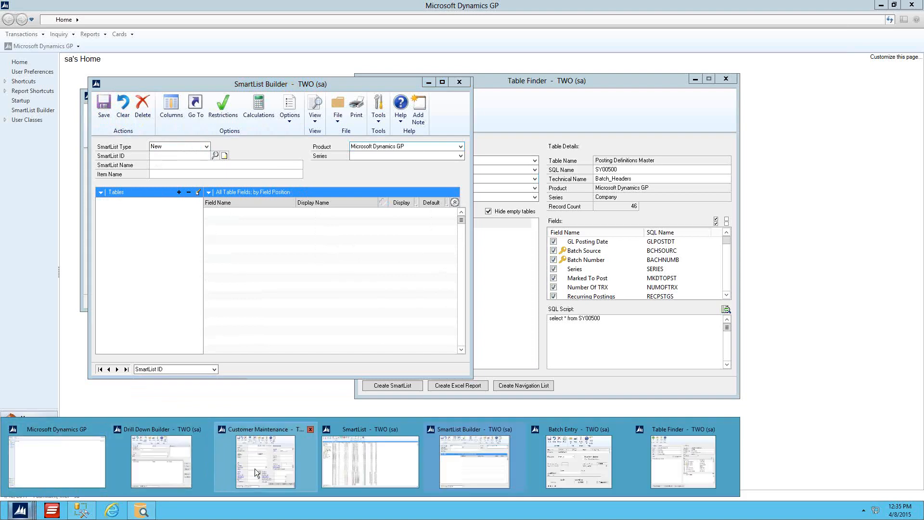
left_click(331, 469)
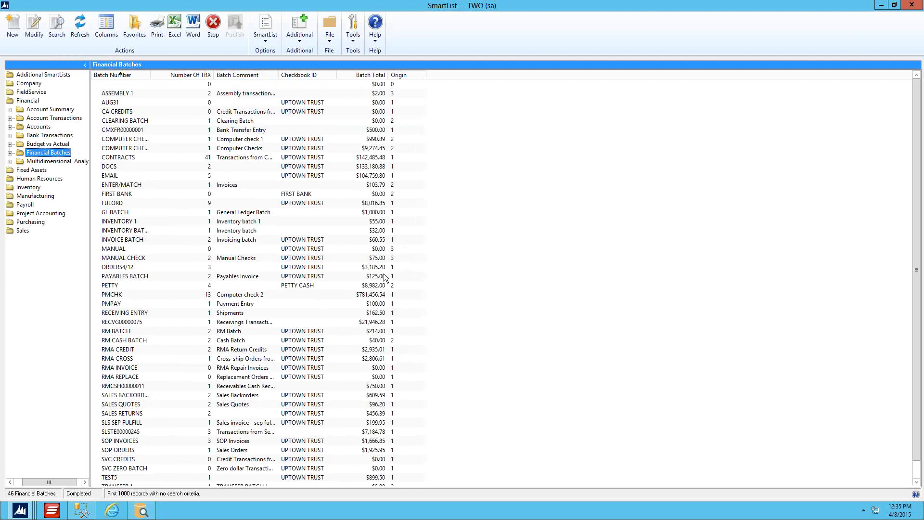
left_click(41, 22)
left_click_drag(206, 83, 284, 101)
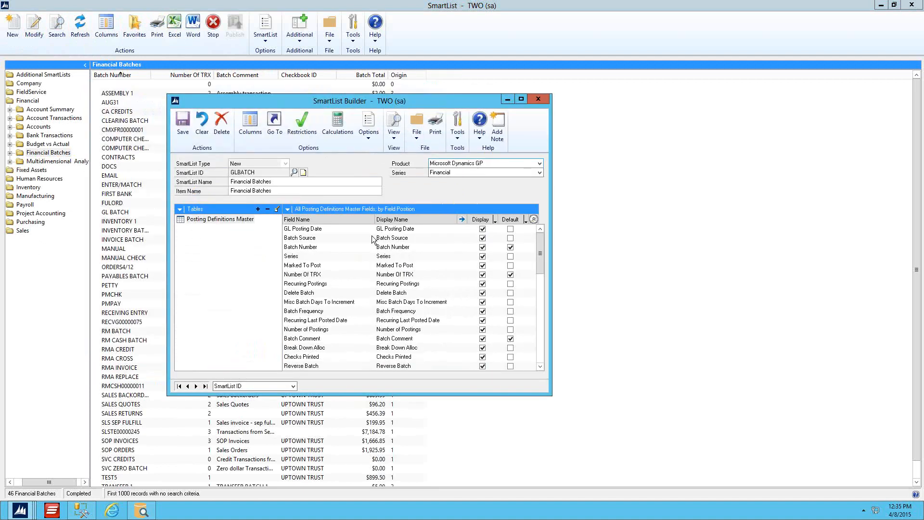
left_click(303, 209)
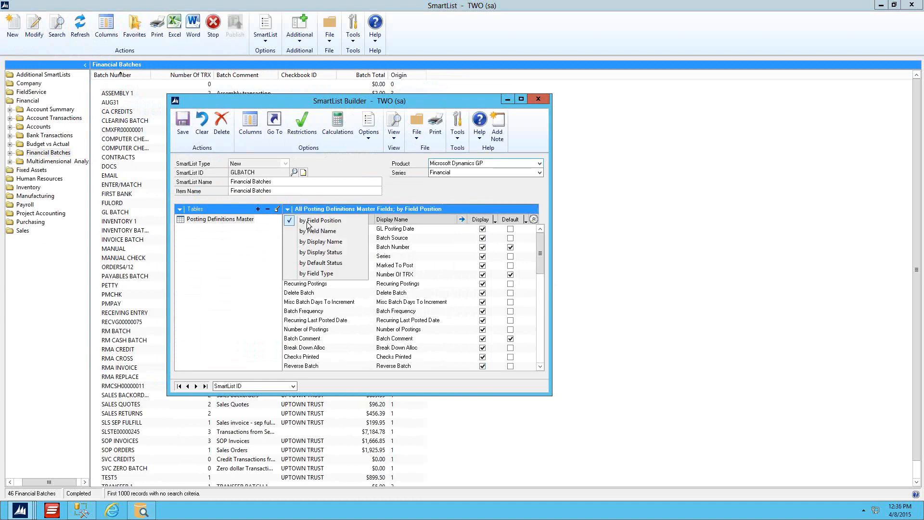
left_click(328, 262)
Change the display name of Batch Number to Batch ID and of Number Of TRX to Journal Entries
left_click(393, 228)
left_click_drag(391, 228, 421, 228)
type("ID")
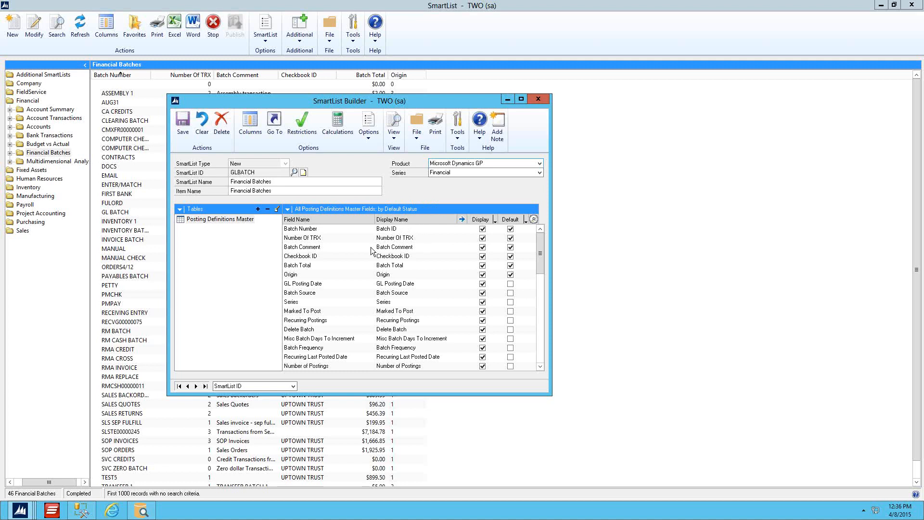
left_click(417, 238)
type("Journal Entries")
Set the Origin field's list options to 1 General Entry, 2 Clearing Entry and 3 Budget Transactions, and save them
double_click(391, 275)
left_click(460, 218)
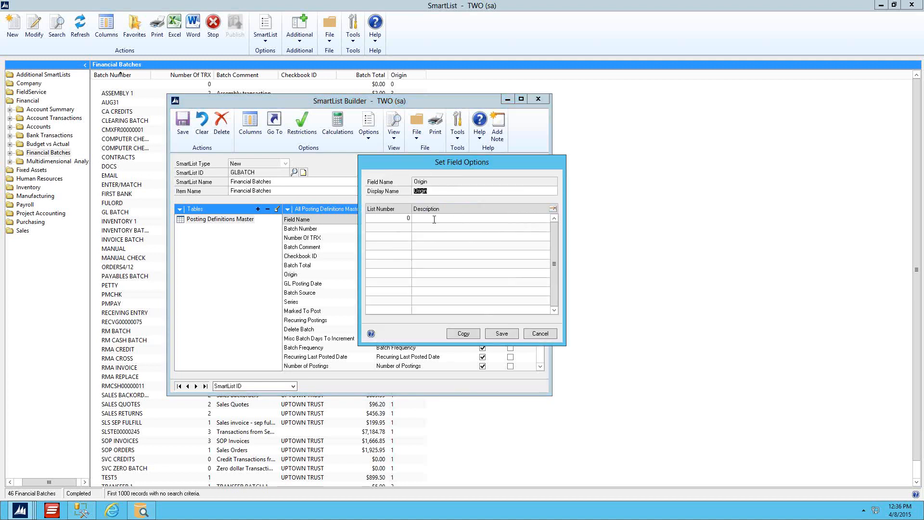
left_click(430, 218)
type("Gei")
type("ntry")
type("Clearing Entry")
type("3")
type("Budget Tran")
key("BackSpace")
type("tions")
left_click(501, 333)
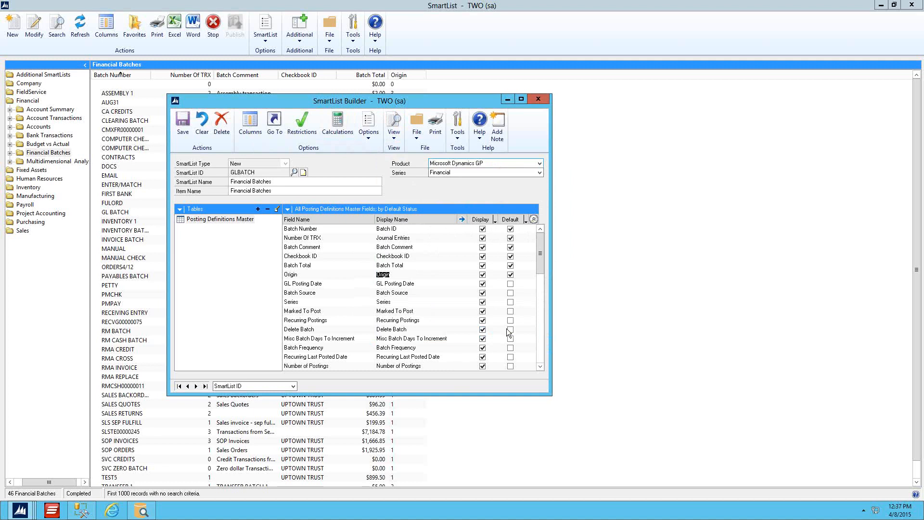
Save the SmartList changes and widen the Origin column in the Financial Batches results
left_click(180, 121)
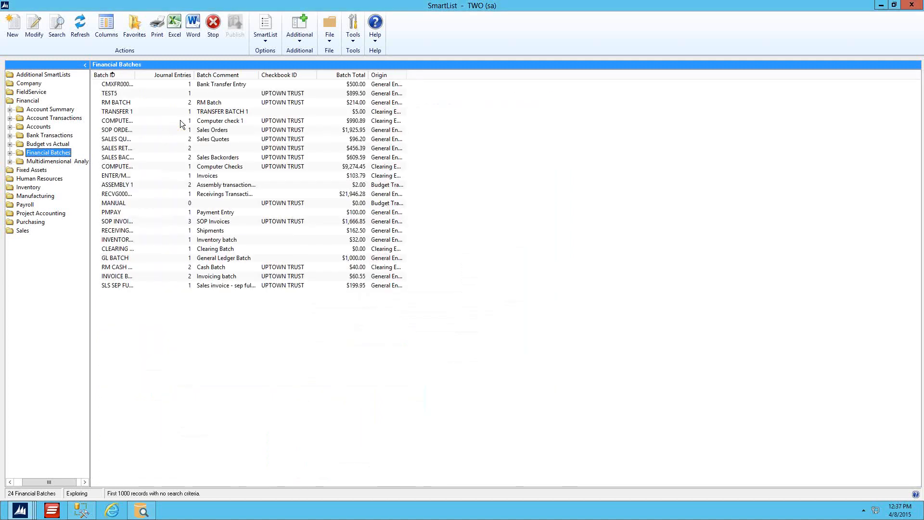
left_click_drag(405, 75, 476, 76)
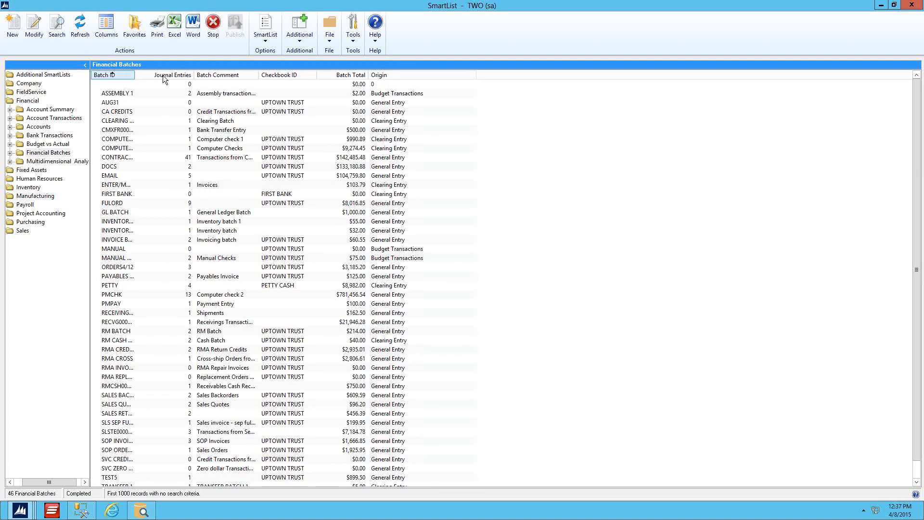
Reopen Financial Batches for modification and add a restriction on Posting Definitions Master where Series is equal to Financial
left_click(34, 29)
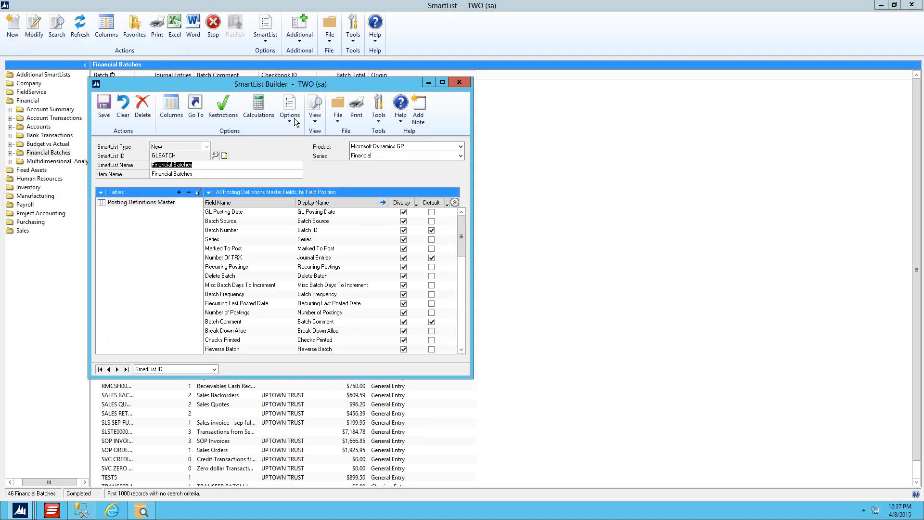
left_click(228, 119)
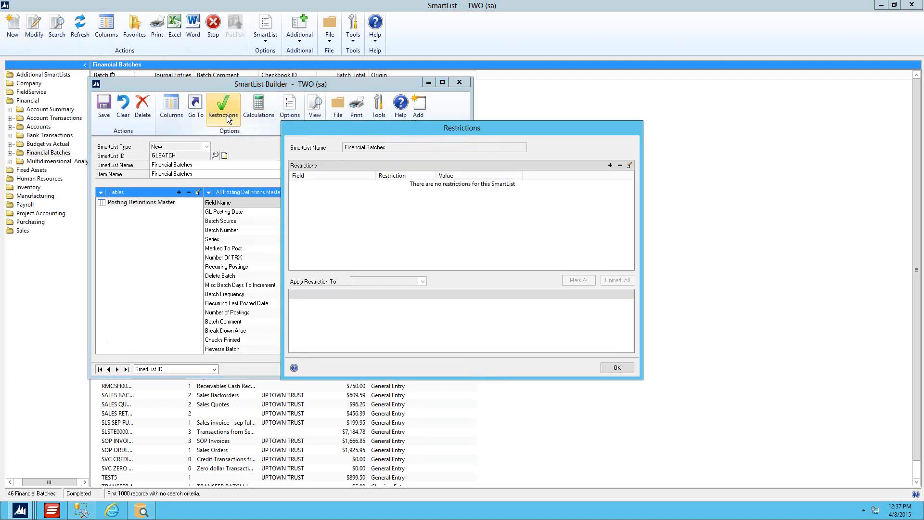
left_click(610, 165)
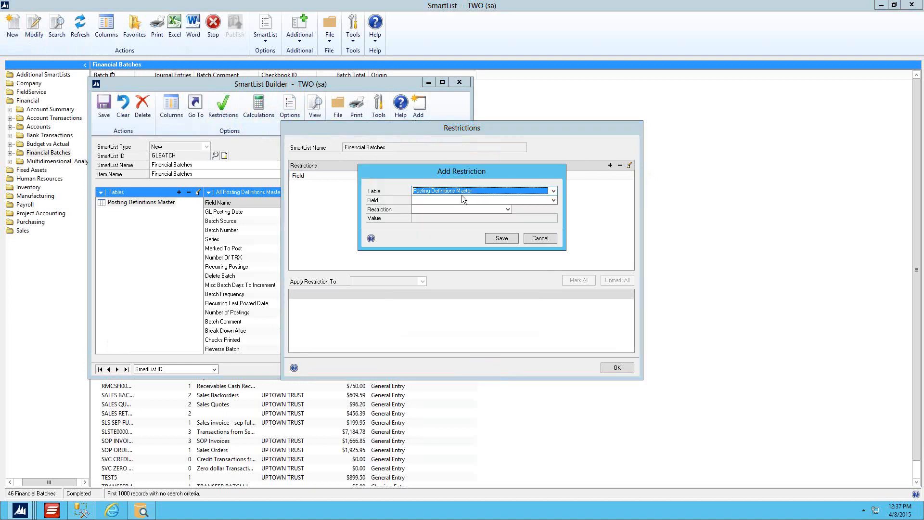
left_click(459, 197)
left_click_drag(554, 226, 551, 279)
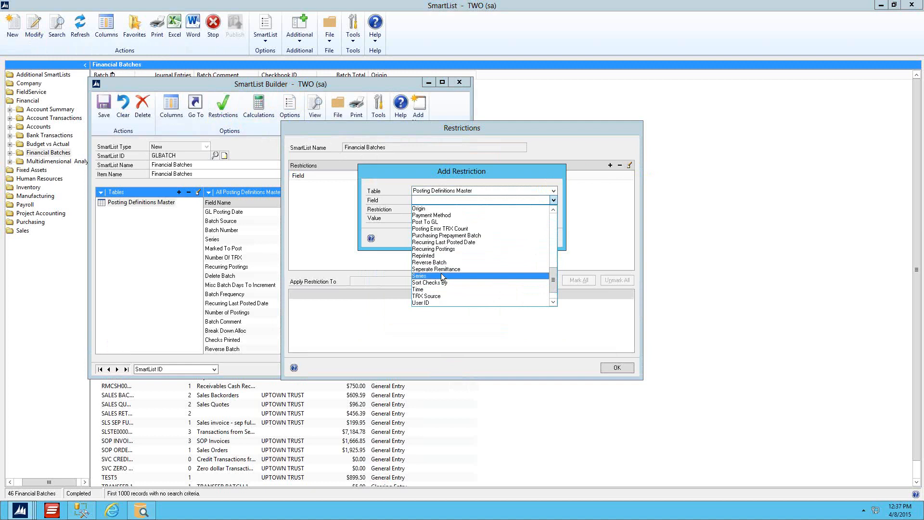
left_click(442, 277)
left_click(427, 208)
left_click(427, 216)
left_click(428, 219)
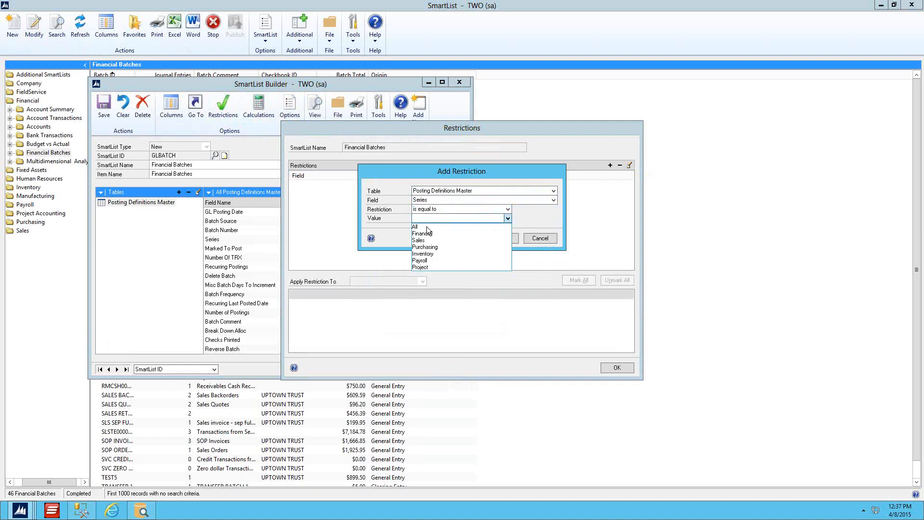
left_click(431, 233)
left_click(503, 240)
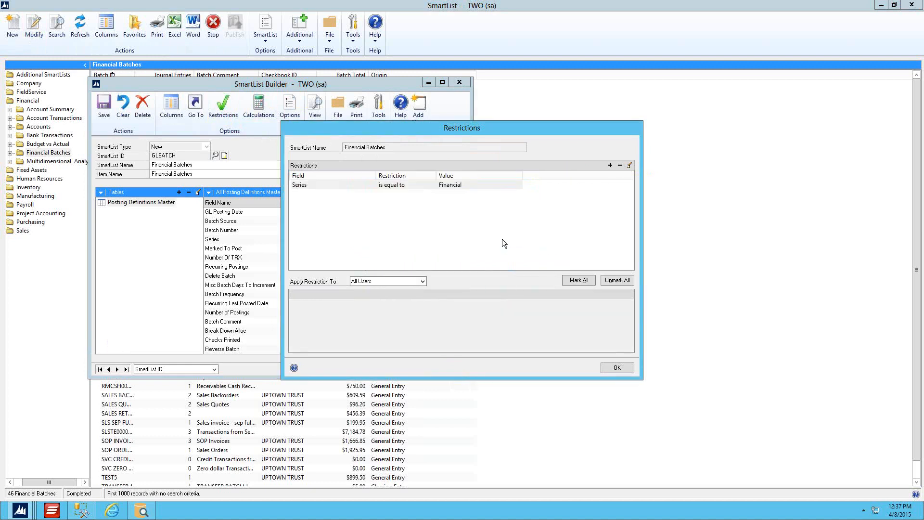
left_click(616, 367)
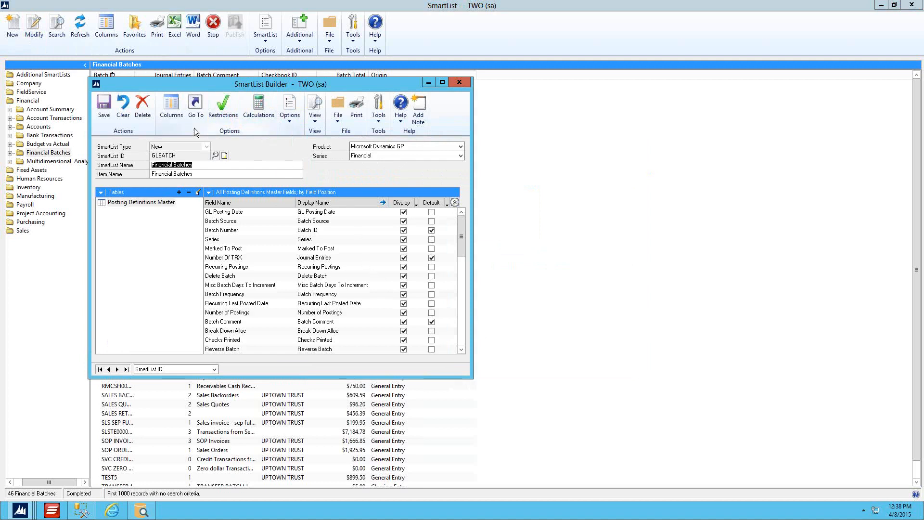
Reorder the default columns to Batch ID, Batch Comment, Origin, Checkbook ID, Journal Entries, Batch Total, and save the order
left_click(173, 115)
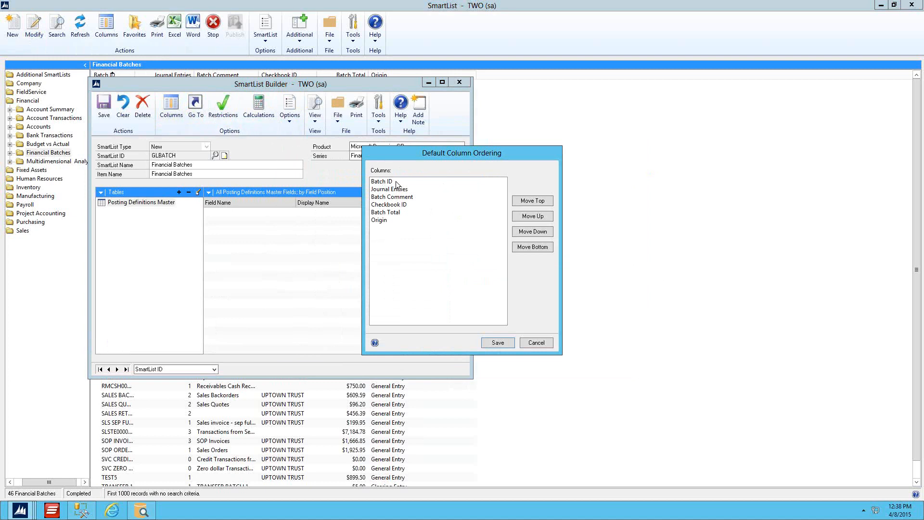
left_click(400, 198)
left_click(535, 218)
left_click(381, 221)
left_click(526, 217)
left_click(526, 216)
left_click(526, 217)
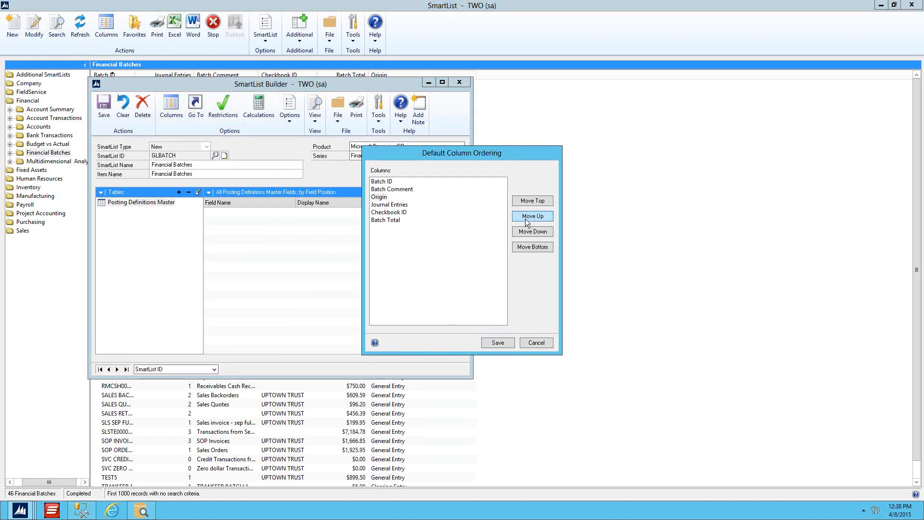
left_click(423, 212)
left_click(542, 217)
left_click(498, 343)
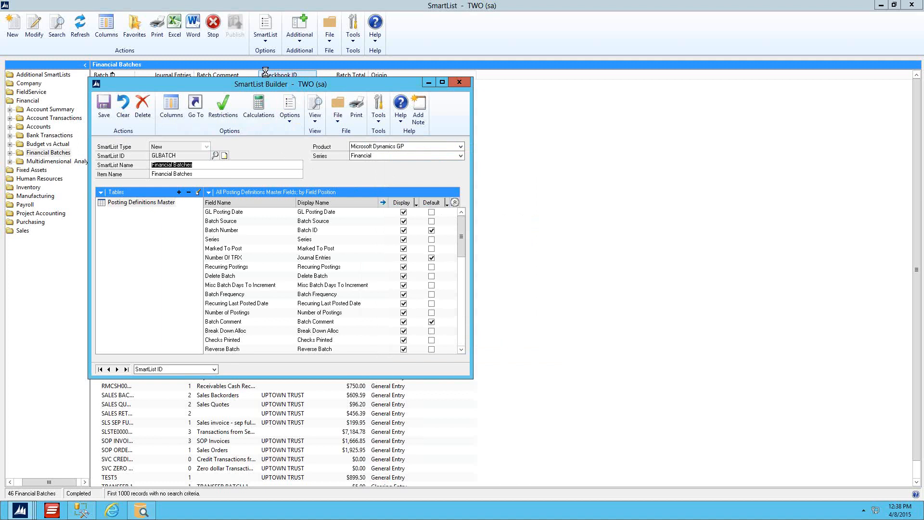
left_click(259, 107)
left_click(616, 185)
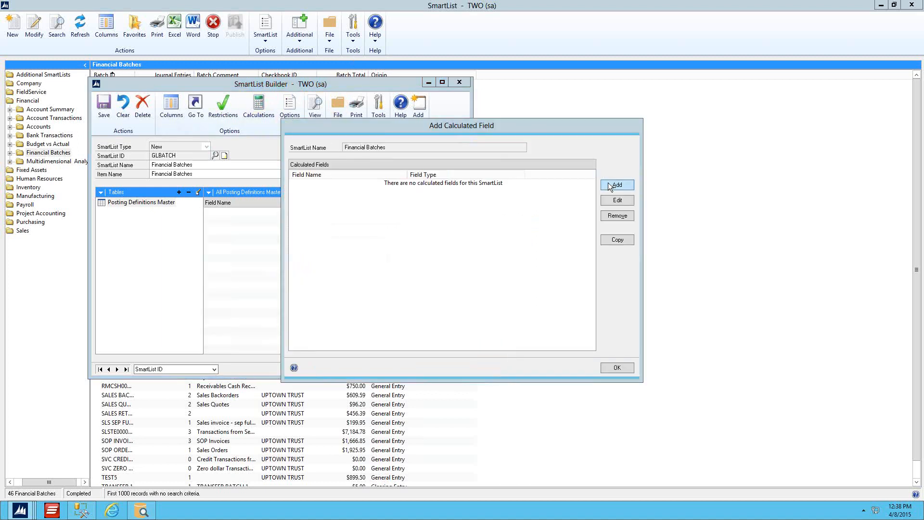
left_click(883, 6)
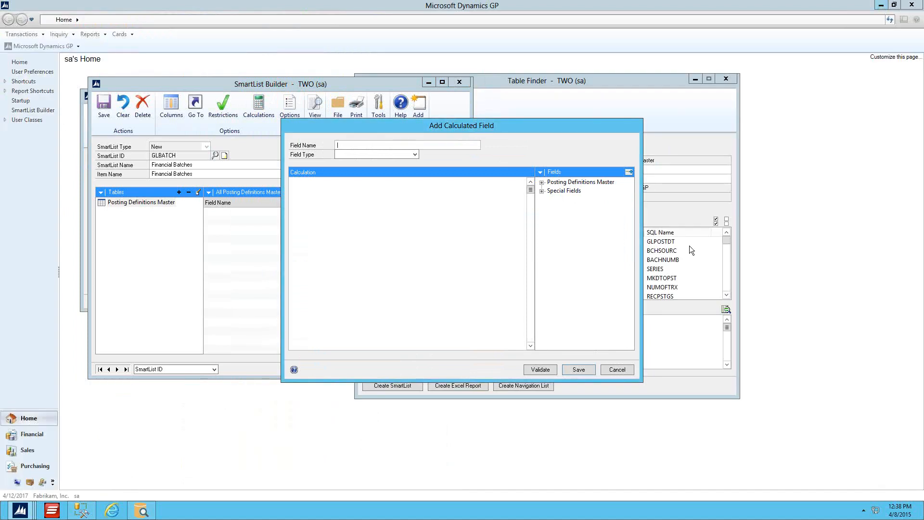
left_click(621, 371)
left_click(618, 368)
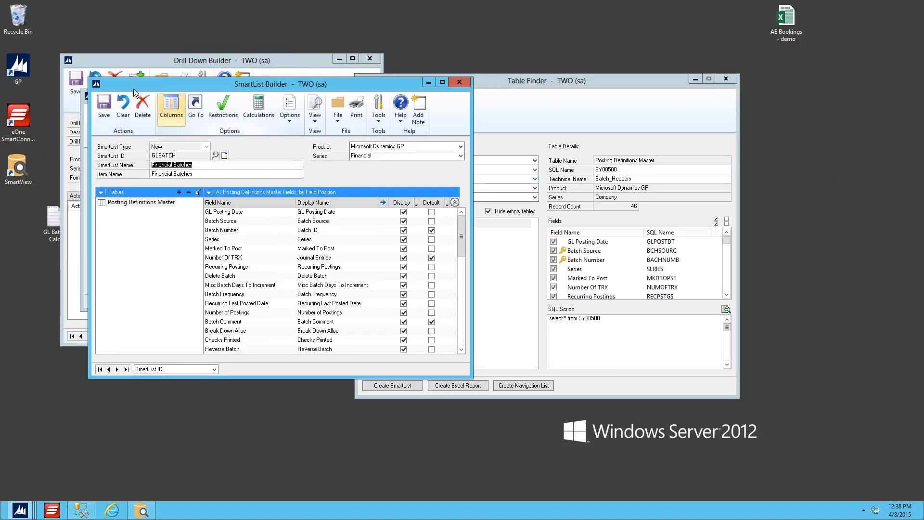
Open the GL Batch Calc text file from the desktop in Notepad and copy its entire case expression
double_click(53, 219)
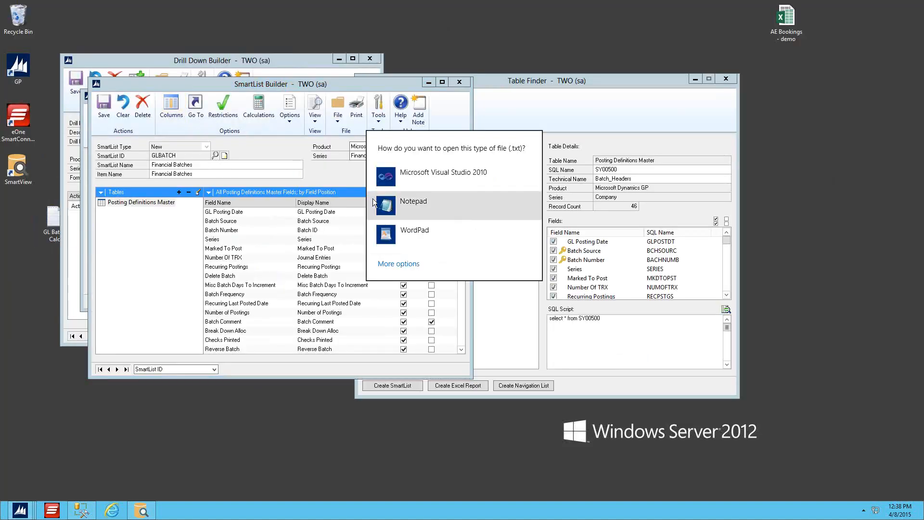
left_click(413, 212)
left_click_drag(300, 155, 302, 151)
key("ctrl+a")
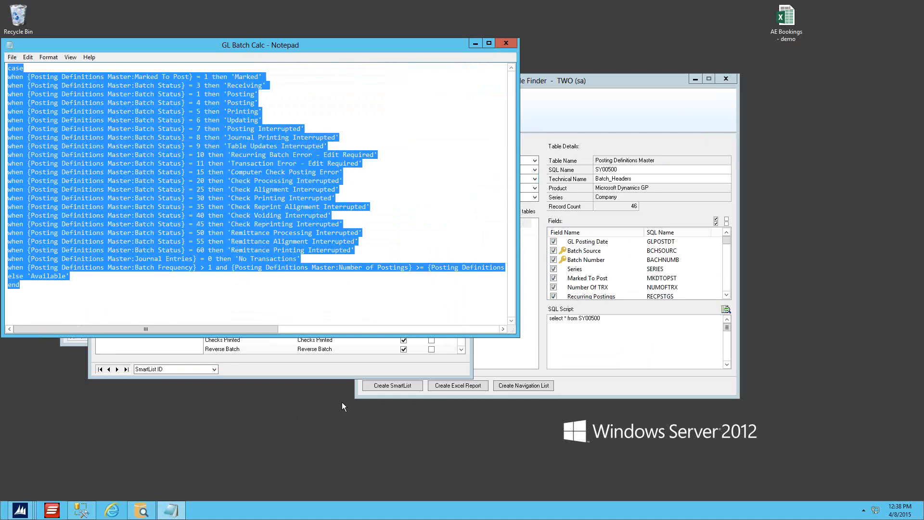
Add a calculated field named Status with field type String to the Financial Batches SmartList
left_click(293, 365)
left_click(258, 105)
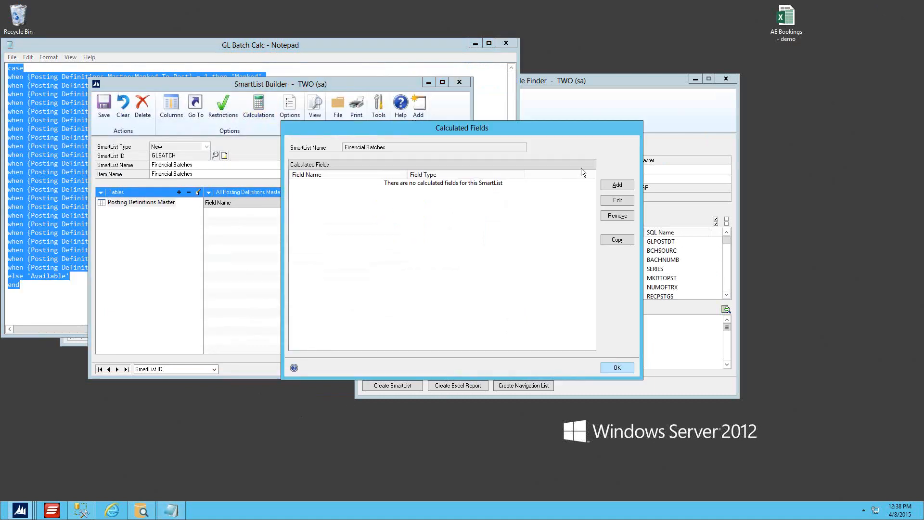
left_click(617, 184)
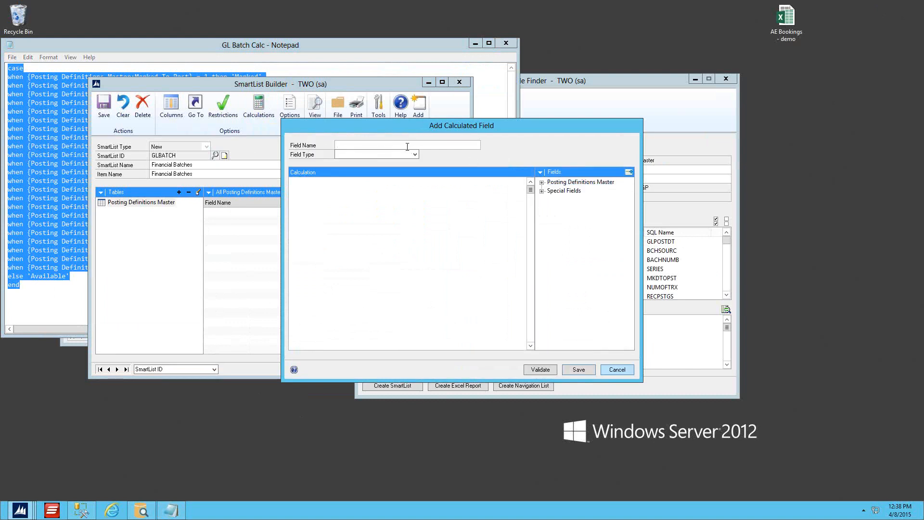
type("Sta")
key("Tab")
left_click(403, 155)
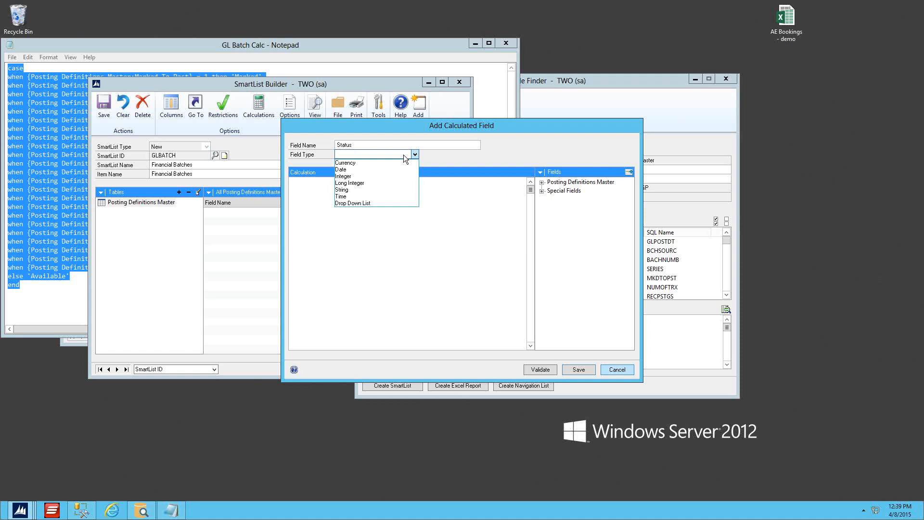
left_click(355, 190)
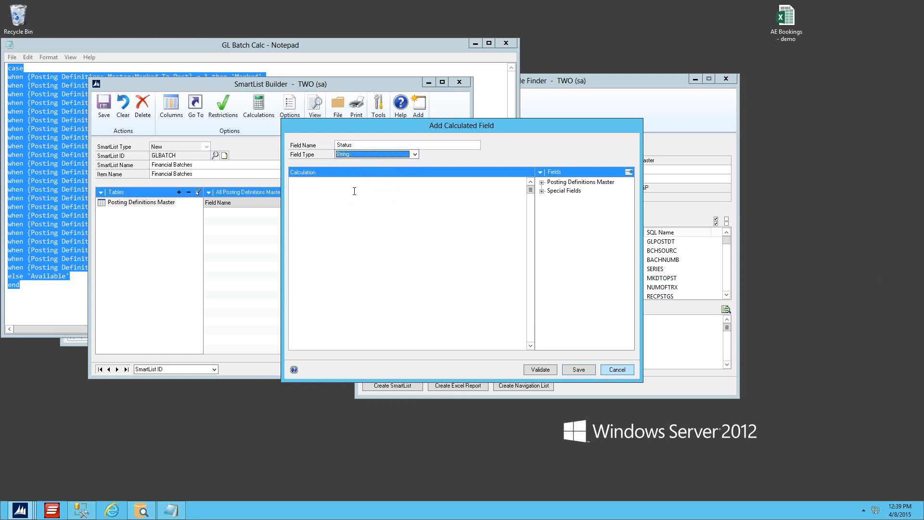
Paste the copied GL Batch Calc case expression as the calculation of the Status field
left_click(340, 244)
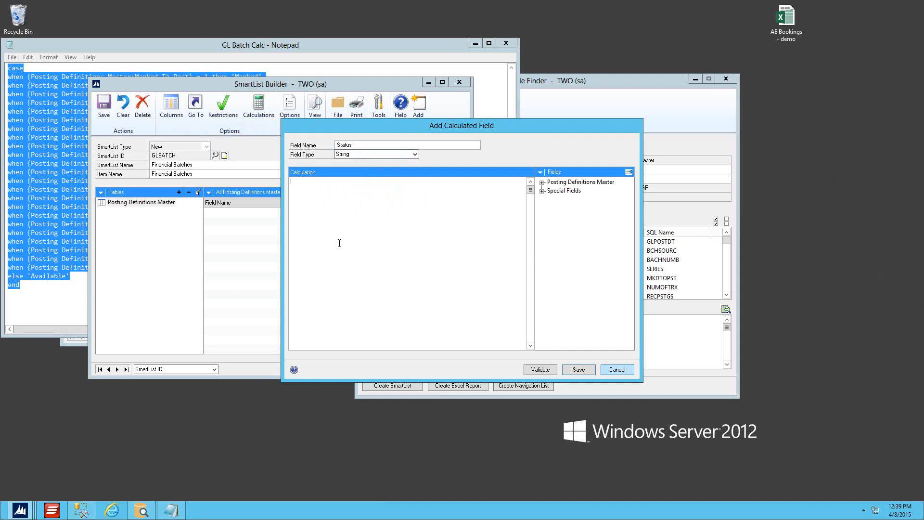
left_click(214, 46)
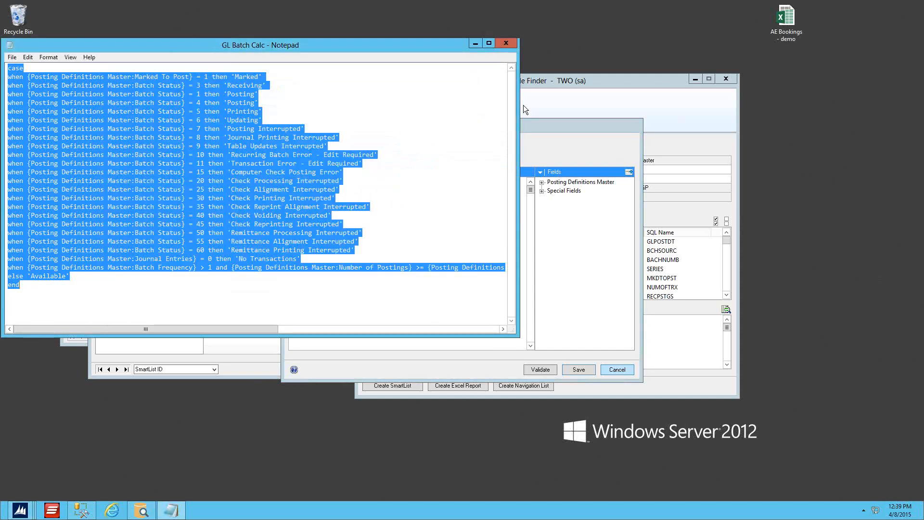
left_click(546, 126)
key("ctrl+v")
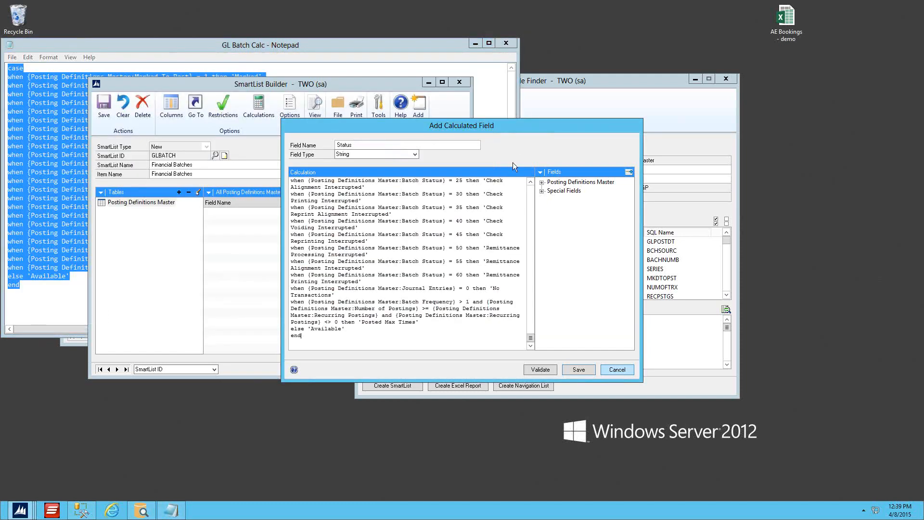
Review the Marked To Post and Journal Entries conditions in the Notepad expression, and validate and save the Status calculated field
left_click(158, 45)
left_click(60, 87)
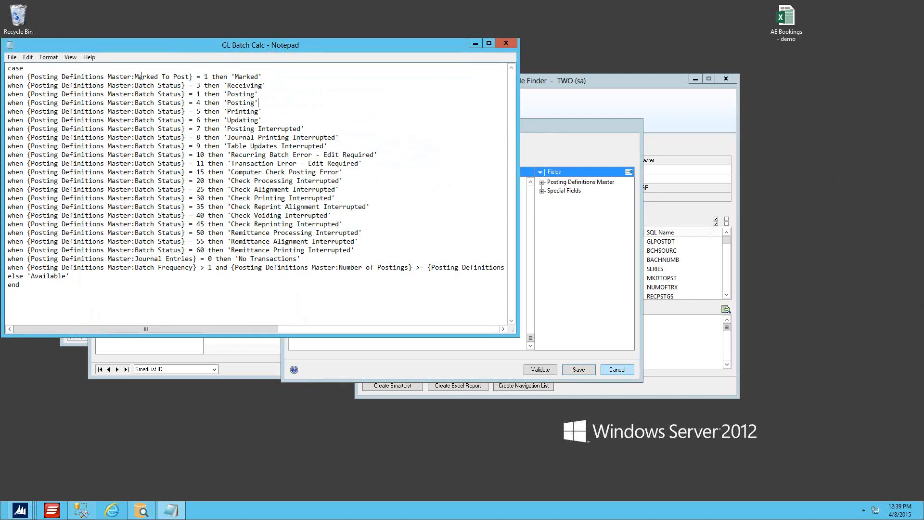
left_click_drag(134, 76, 186, 77)
left_click_drag(134, 259, 194, 259)
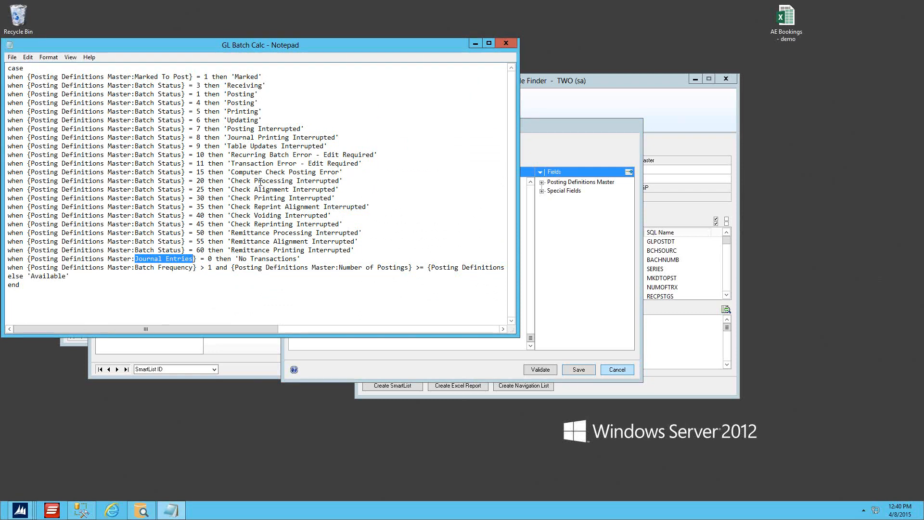
left_click(552, 133)
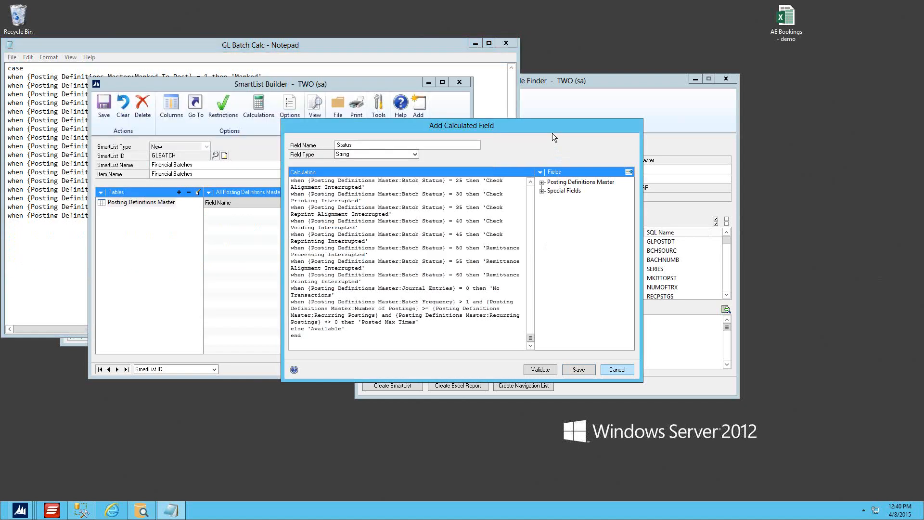
left_click(533, 371)
key("Return")
left_click(577, 370)
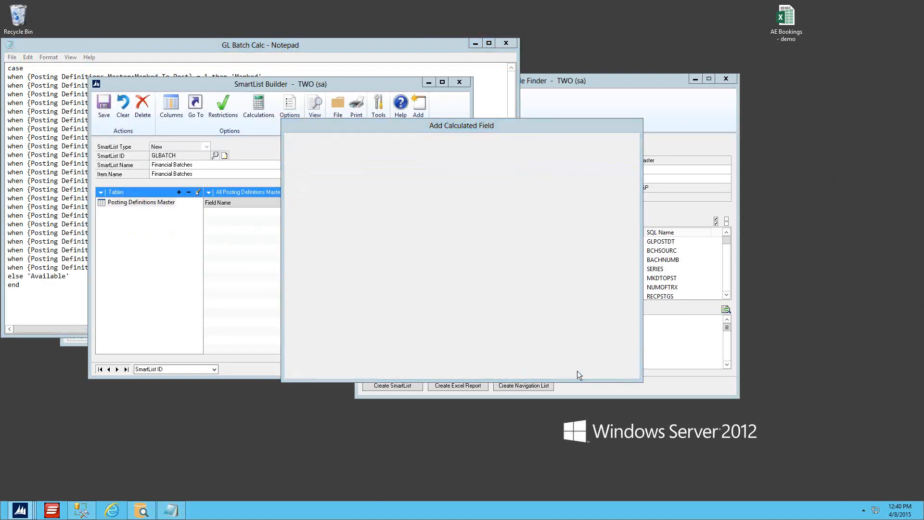
left_click(627, 369)
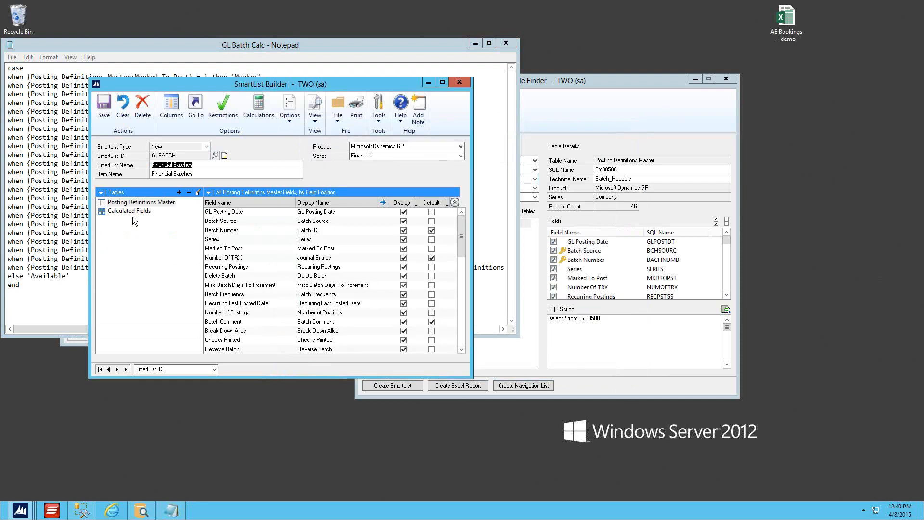
Make the calculated Status field a default column, save the SmartList, and widen the Status column in the Financial Batches results
left_click(431, 212)
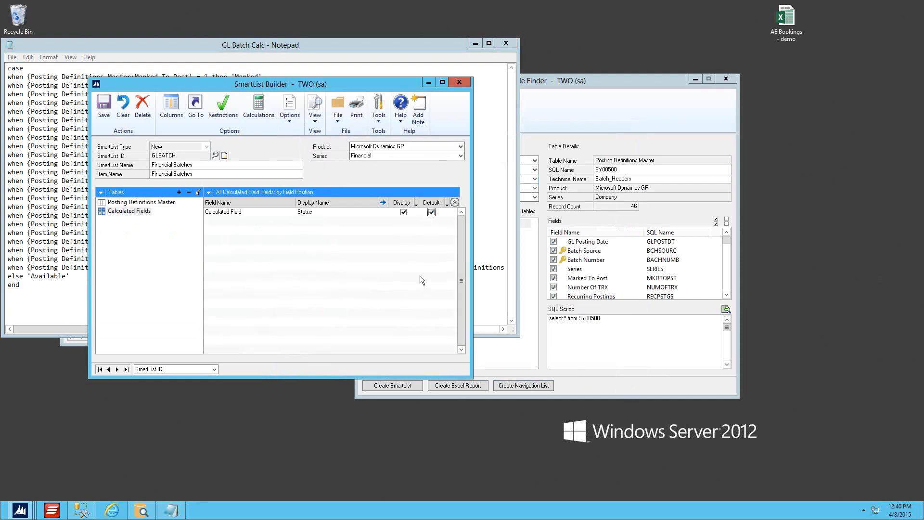
left_click(103, 104)
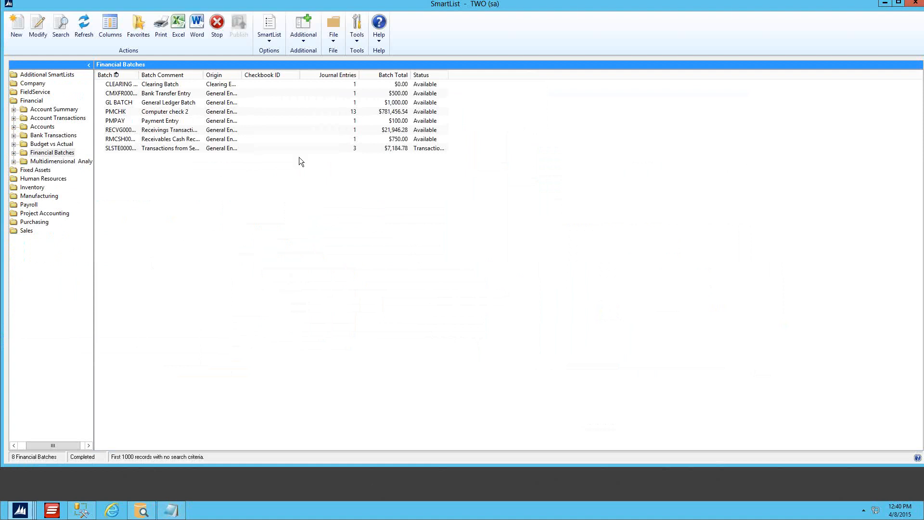
left_click_drag(447, 75, 496, 75)
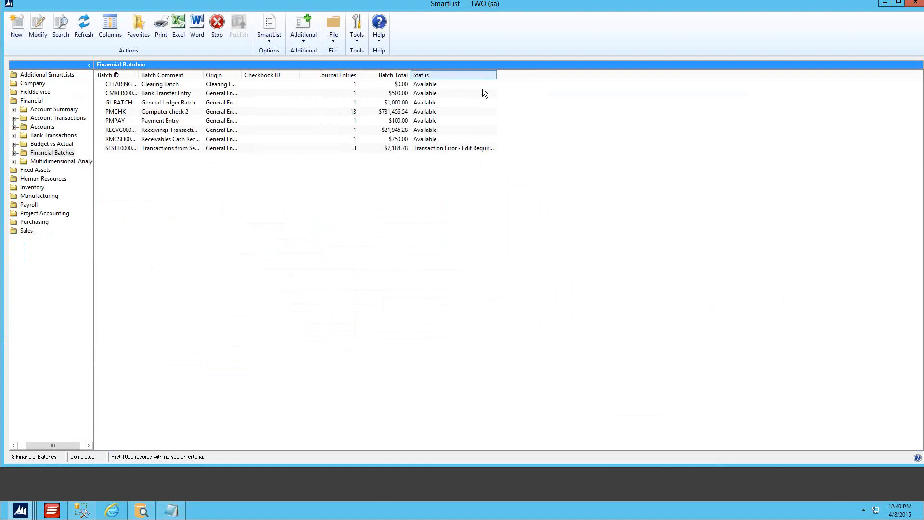
left_click(445, 149)
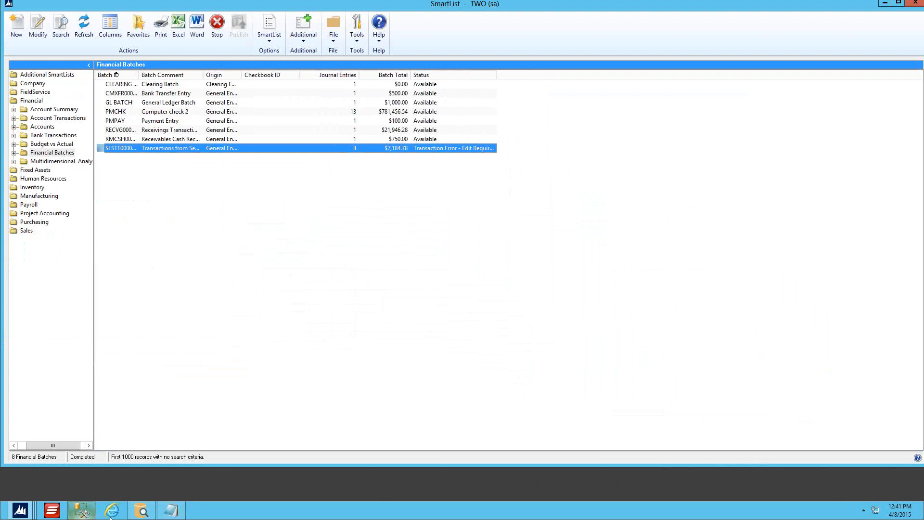
Reopen Financial Batches for modification and duplicate it as an Excel Report with ID GLBATCH and name Financial Batches
left_click(21, 512)
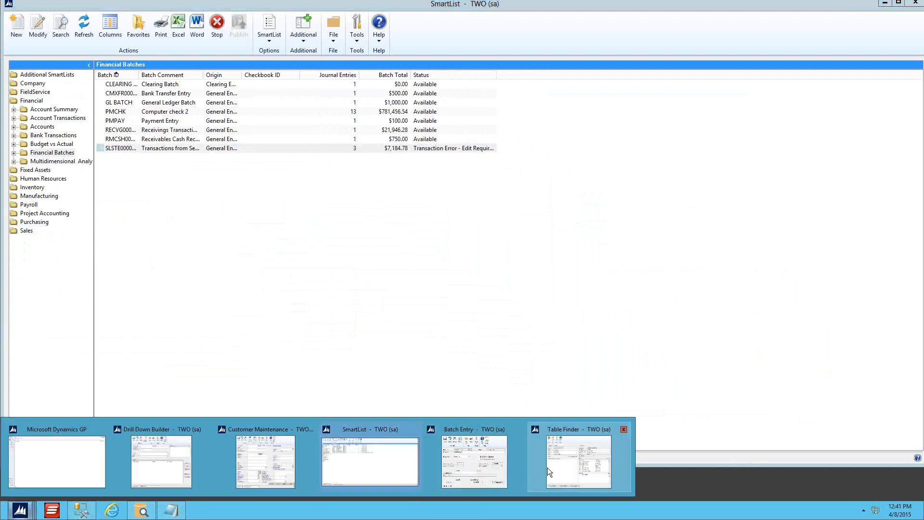
left_click(43, 27)
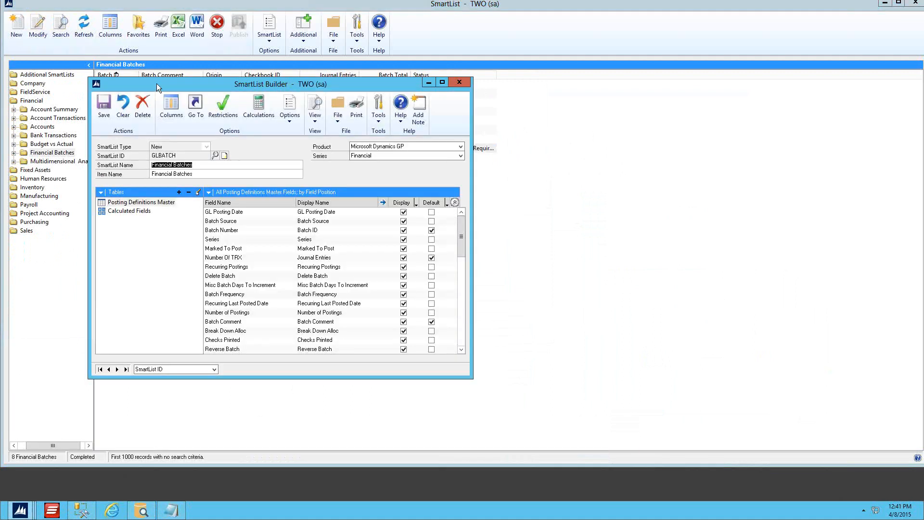
left_click(291, 120)
left_click(298, 153)
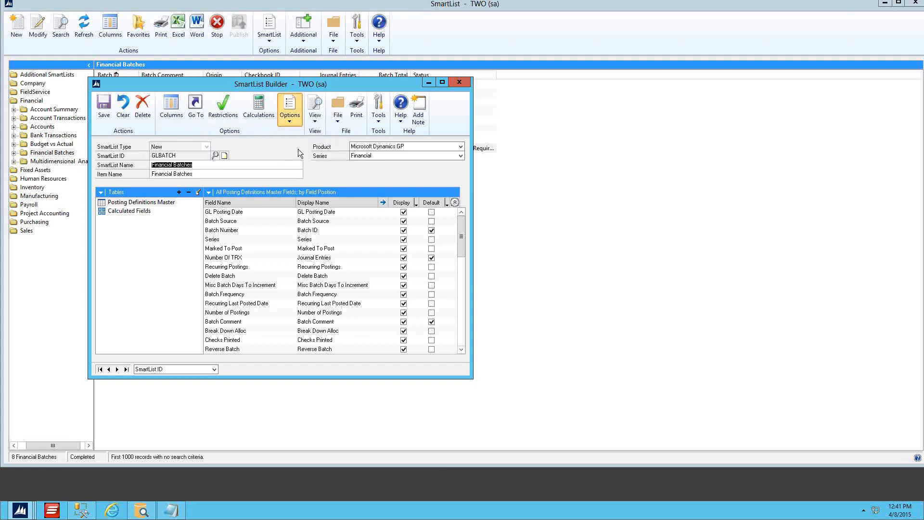
left_click(436, 255)
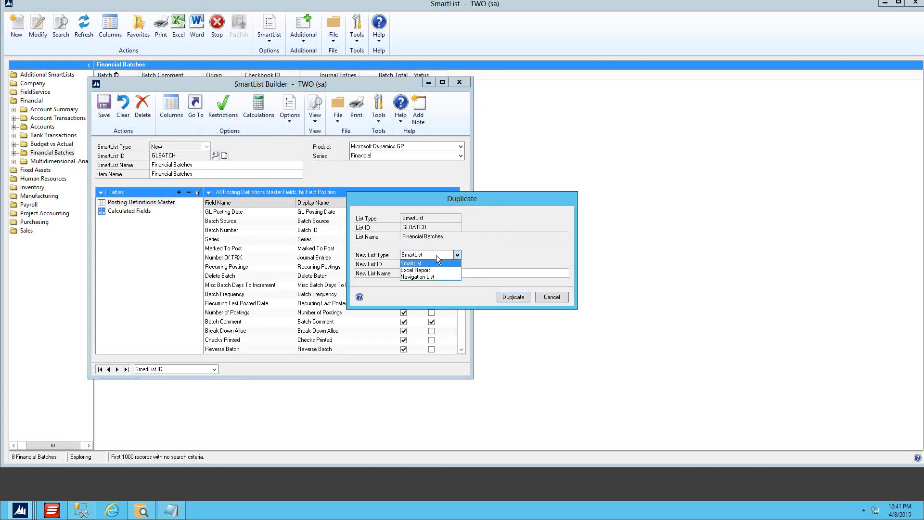
left_click(432, 270)
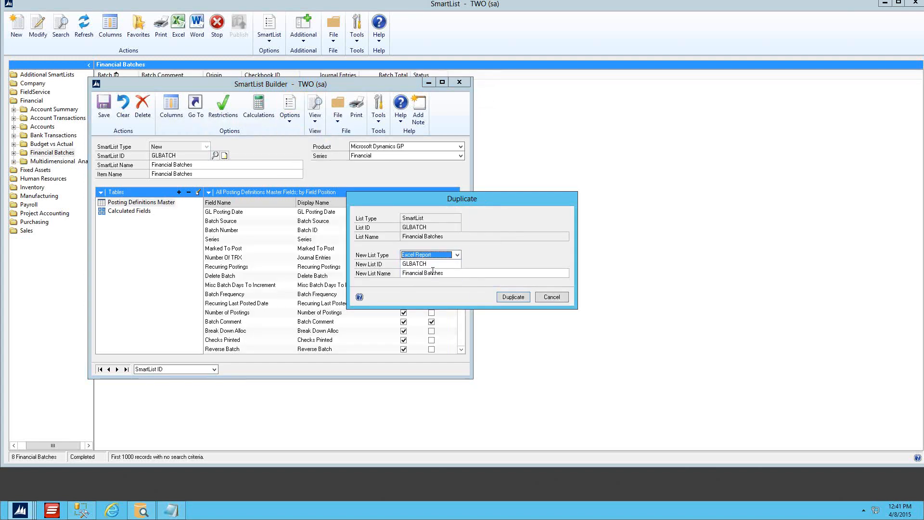
left_click(510, 297)
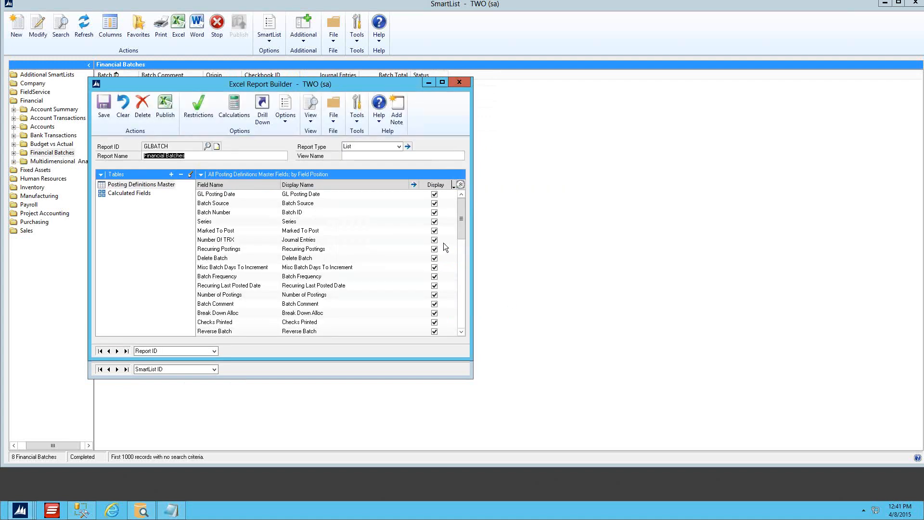
Arrange the Excel Report Builder beside SmartList Builder and check the duplicated report's restrictions and calculations
left_click_drag(222, 84, 550, 103)
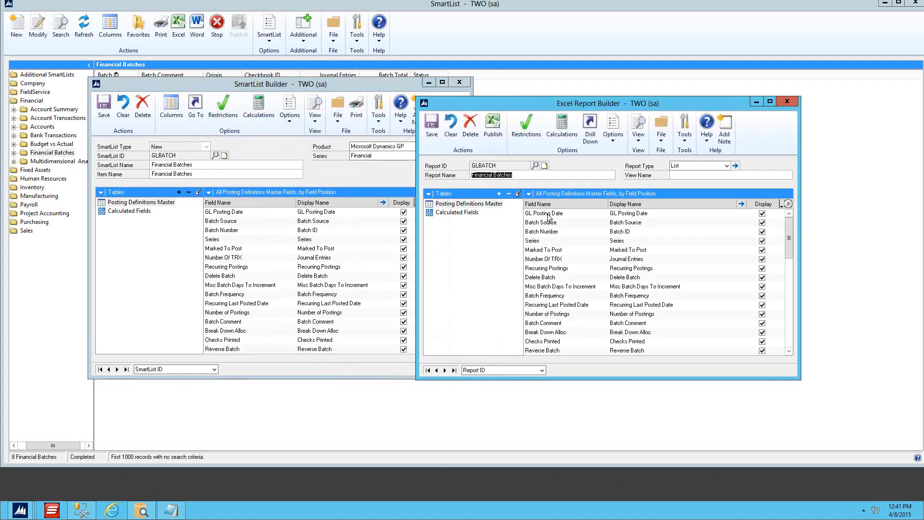
left_click(534, 133)
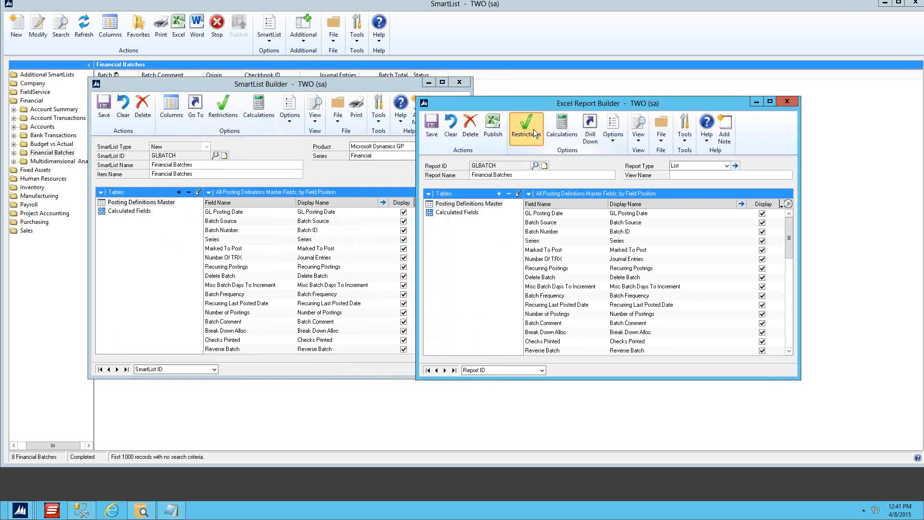
left_click(562, 126)
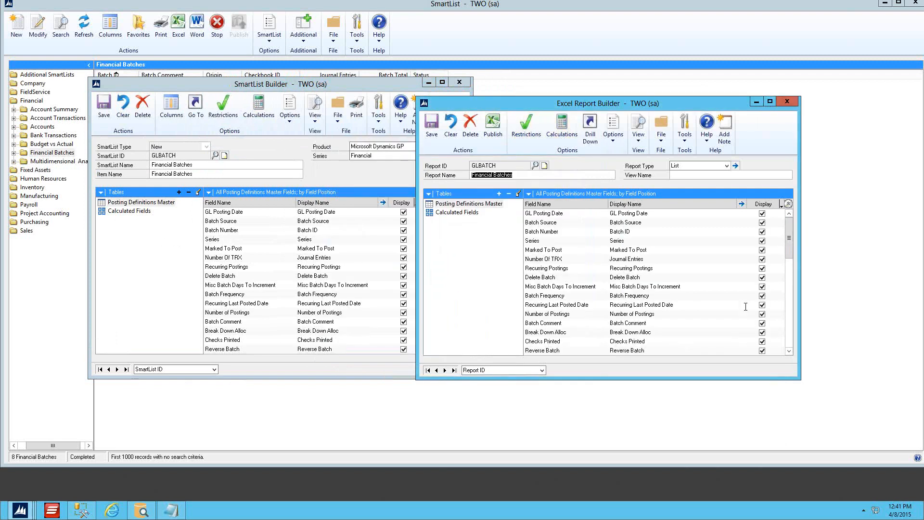
left_click_drag(358, 84, 324, 88)
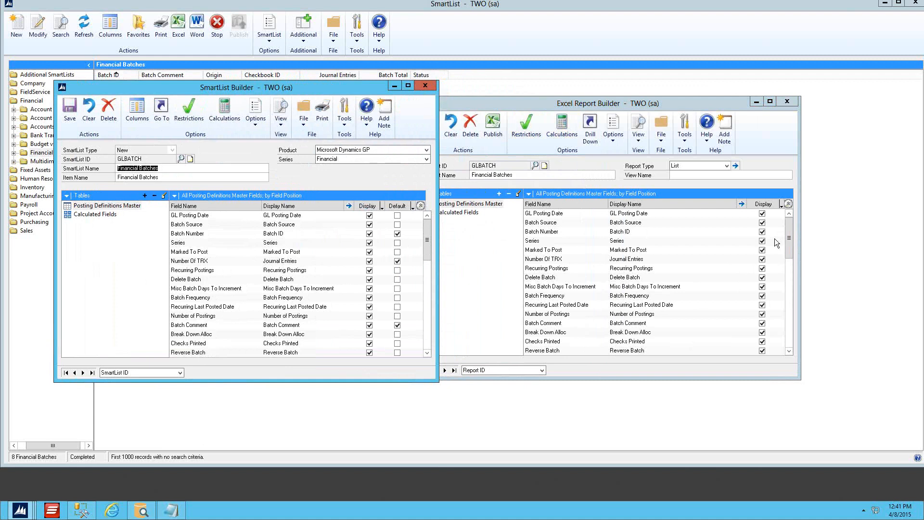
Move Batch ID to the first position in the Excel report's column order, above Status
left_click(734, 165)
left_click(467, 192)
left_click(529, 178)
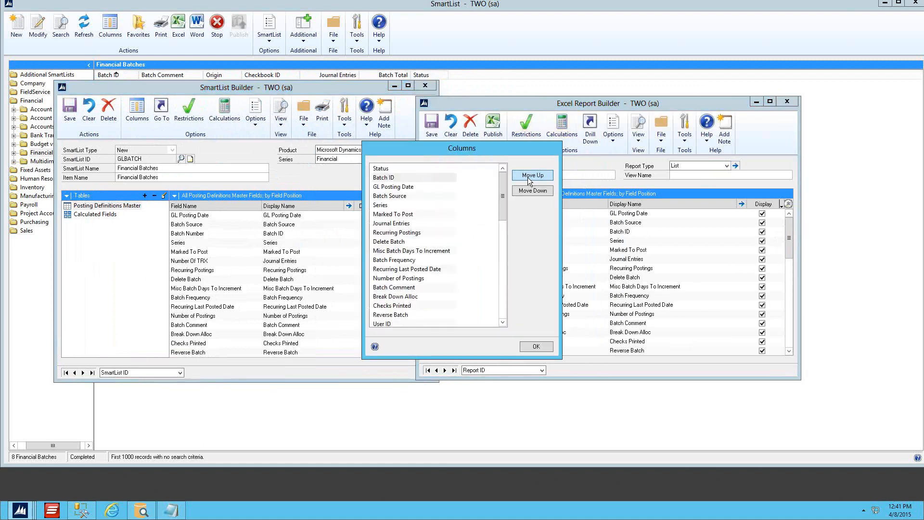
left_click(528, 176)
left_click(532, 348)
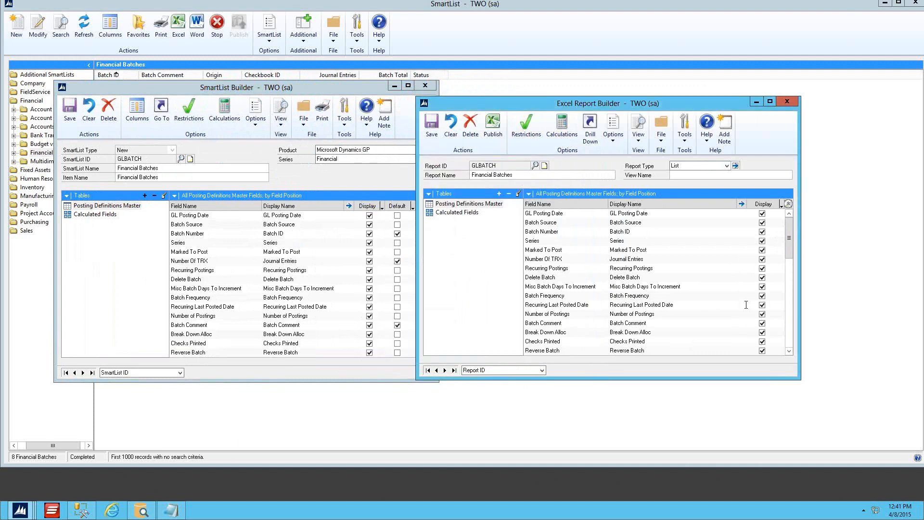
Fill in the Excel report's view name and start publishing the report with File as the destination
double_click(688, 176)
left_click(493, 127)
left_click(440, 213)
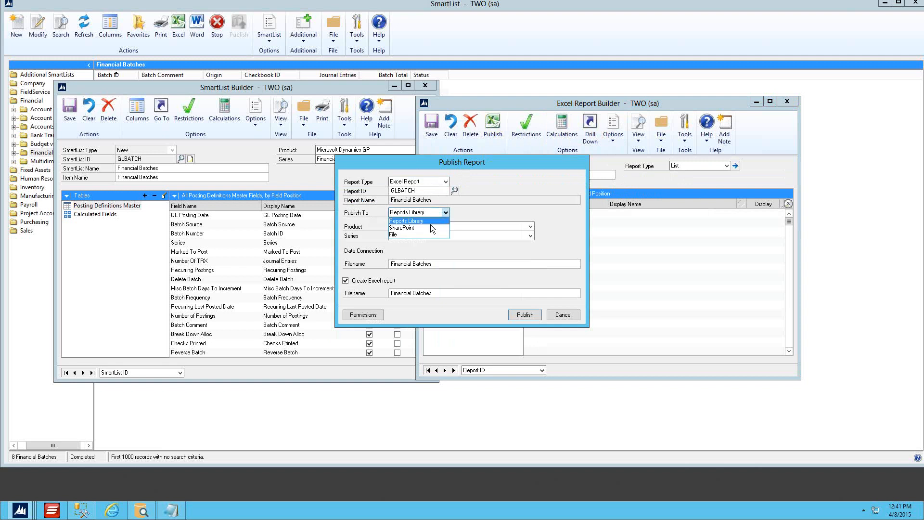
left_click(423, 235)
Set the data connection and Excel report locations to the Desktop folder and publish the Financial Batches report
left_click(576, 249)
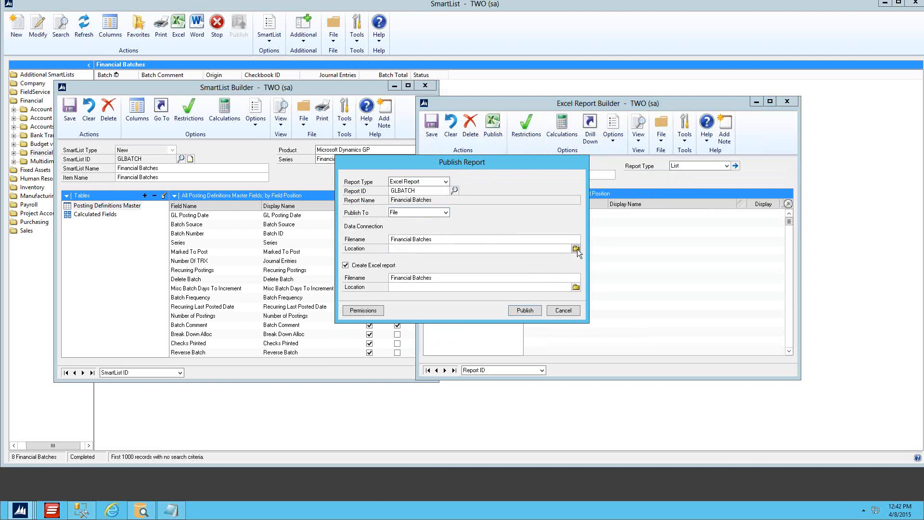
left_click(365, 246)
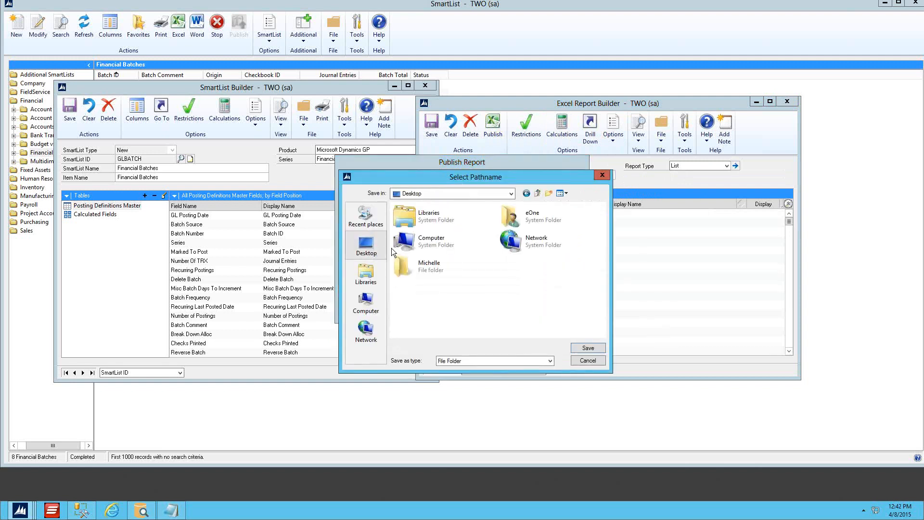
left_click(588, 347)
left_click(576, 288)
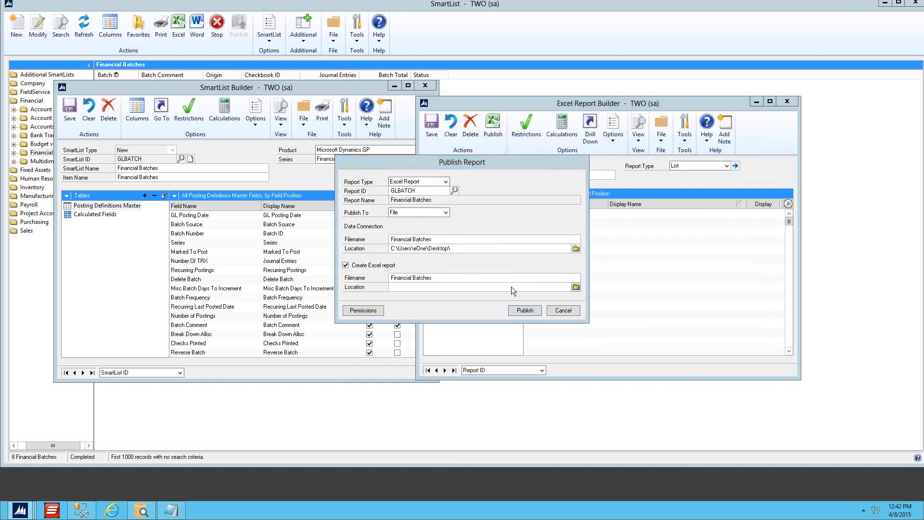
left_click(585, 348)
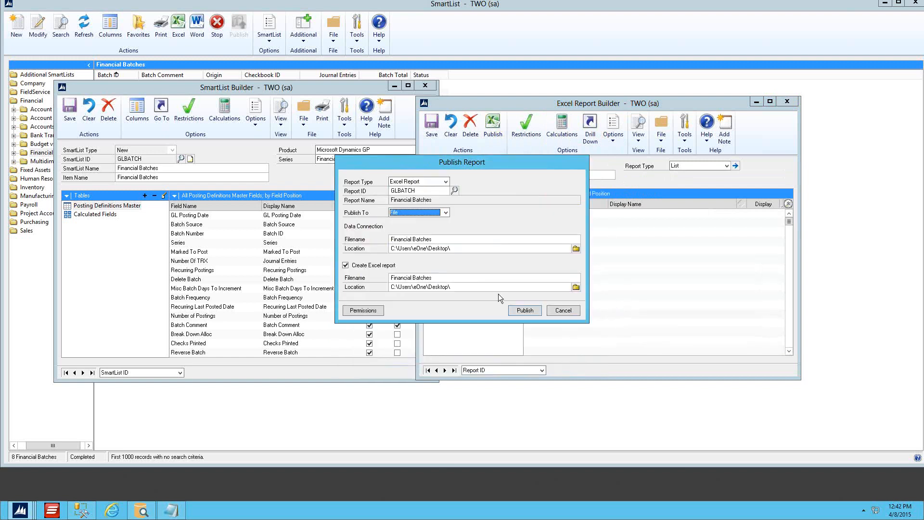
left_click(527, 310)
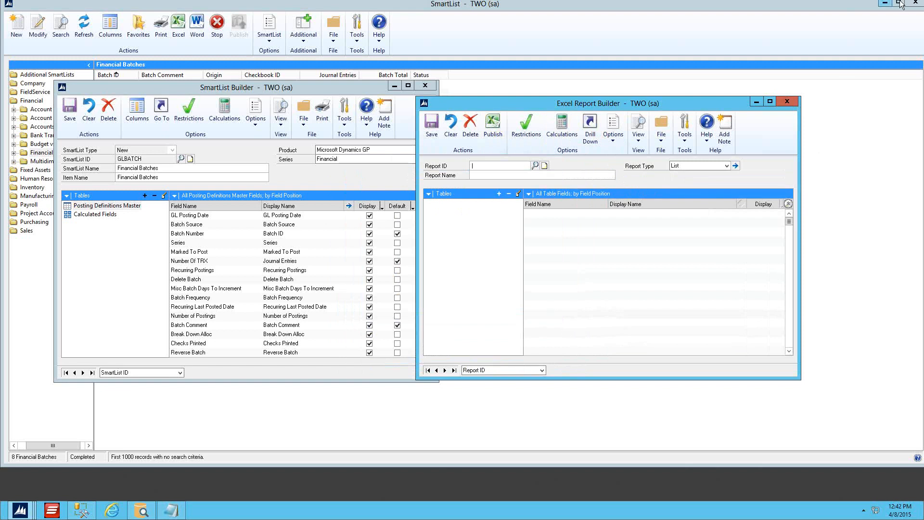
left_click(884, 3)
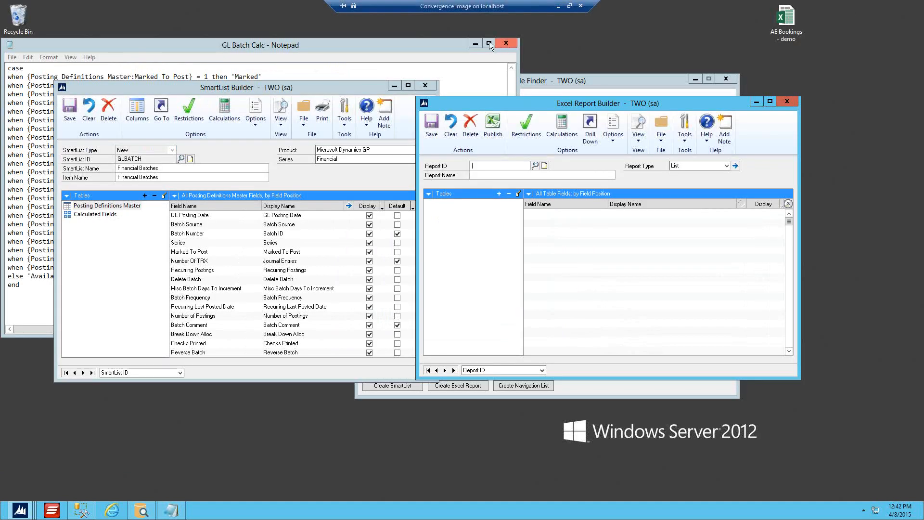
Close the Notepad calculation, open the published TWO Financial Batches workbook from the desktop and allow its external data connections
left_click(506, 43)
double_click(18, 286)
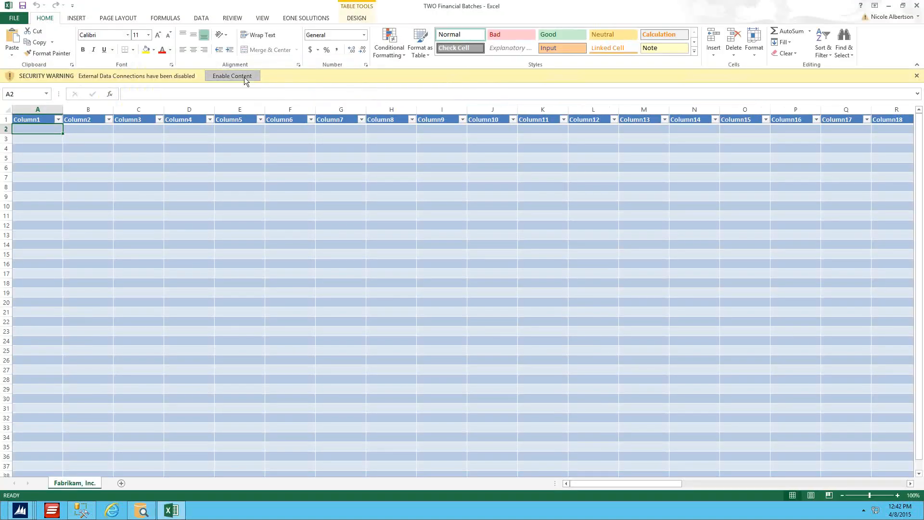
left_click(243, 76)
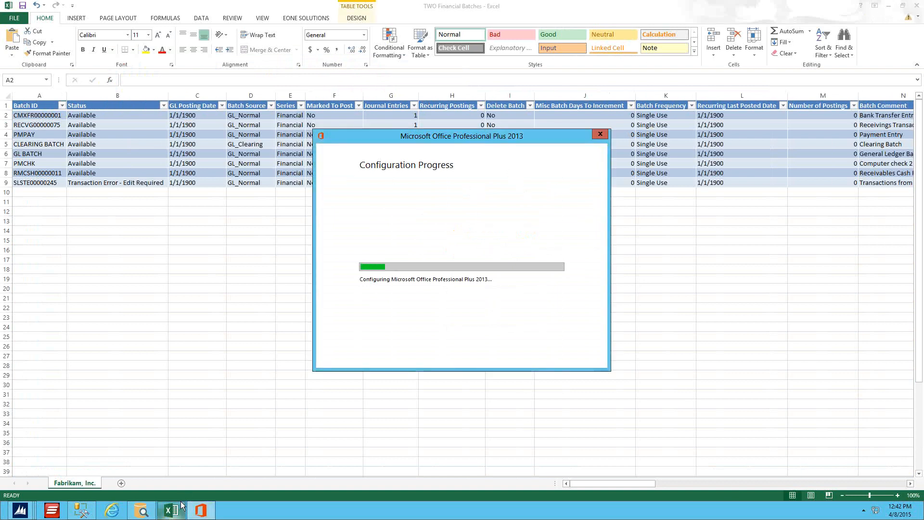
Duplicate the GLBATCH SmartList as a navigation list named Financial Batches and save it in Navigation List Builder
left_click(21, 511)
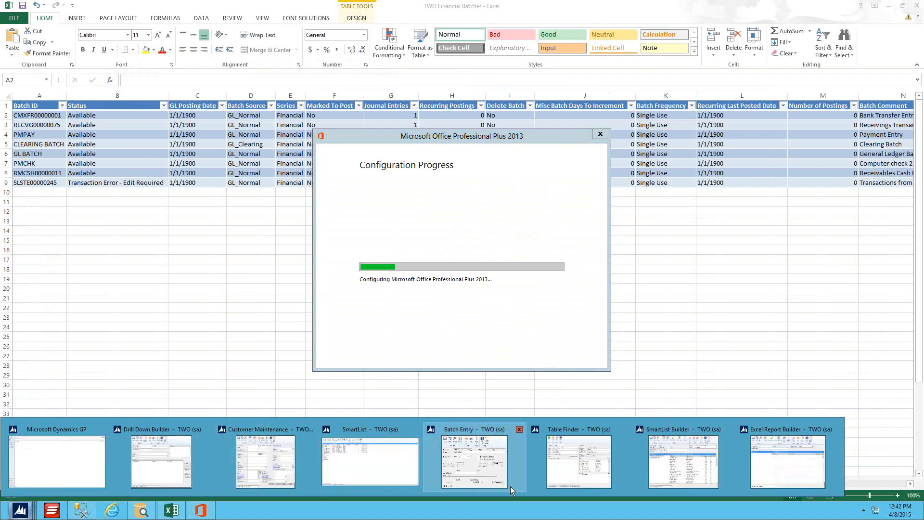
left_click(661, 465)
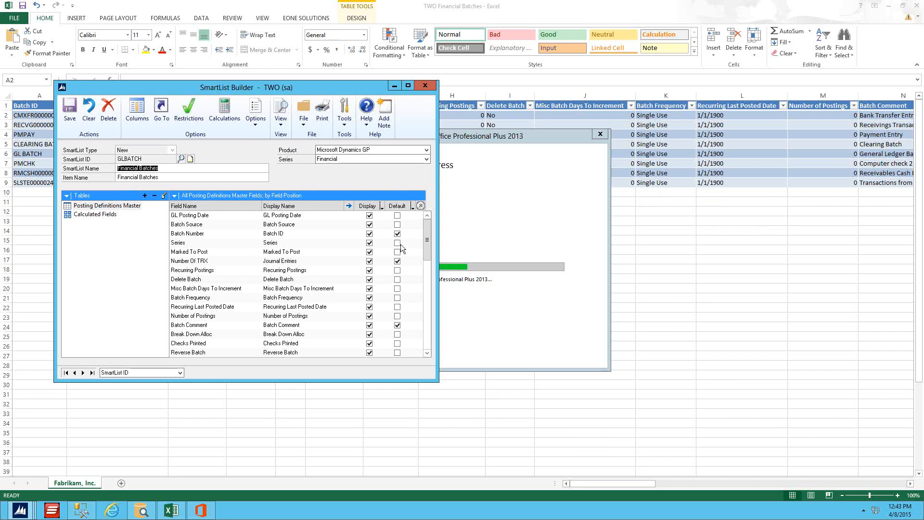
left_click(255, 113)
left_click(308, 177)
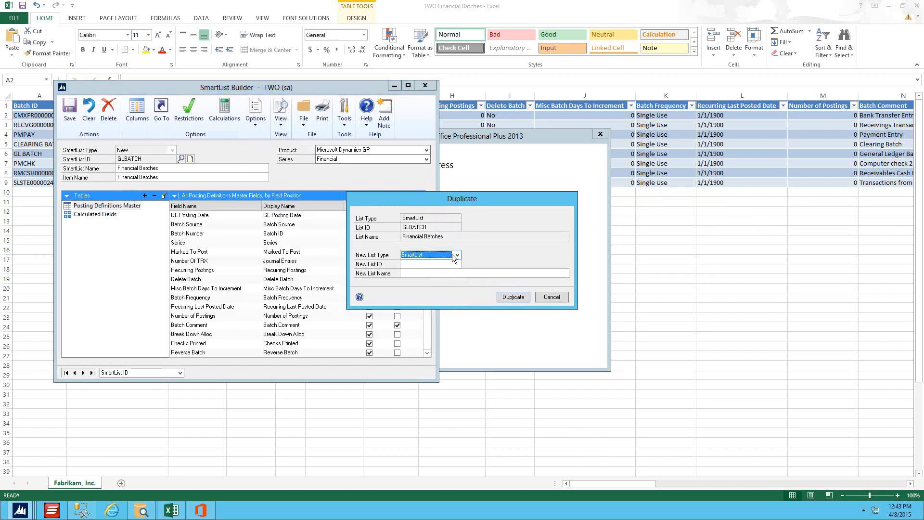
left_click(456, 254)
left_click(443, 276)
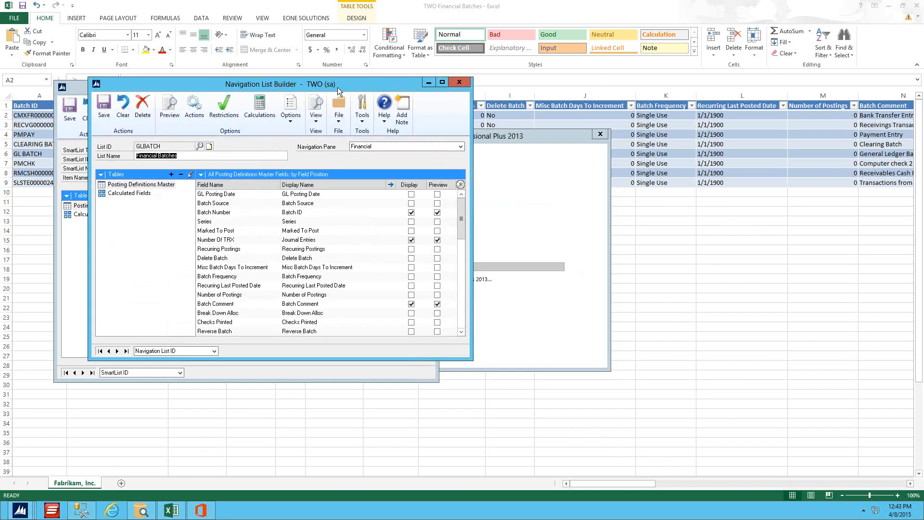
left_click_drag(329, 81, 674, 88)
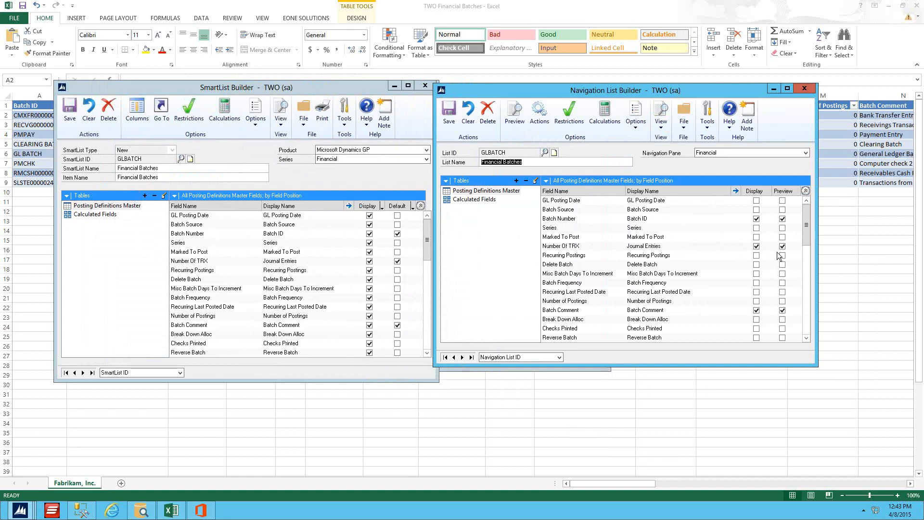
left_click(449, 124)
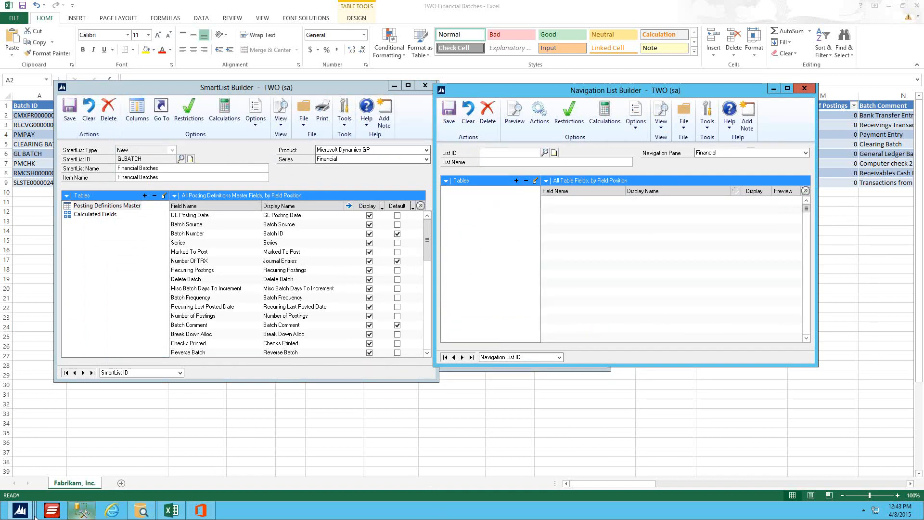
Return to the main Dynamics GP window and view the Financial Batches navigation list in the Financial area
mouse_move(20, 510)
left_click(23, 465)
left_click(27, 434)
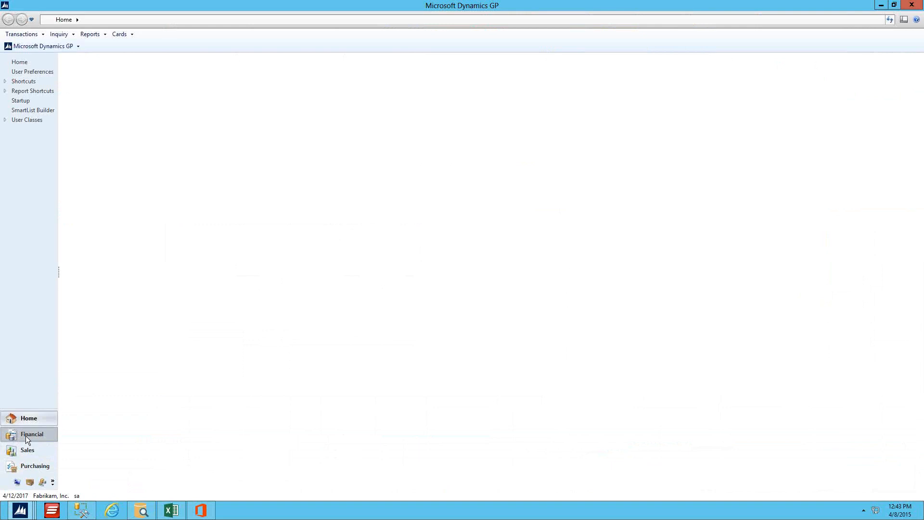
left_click(31, 216)
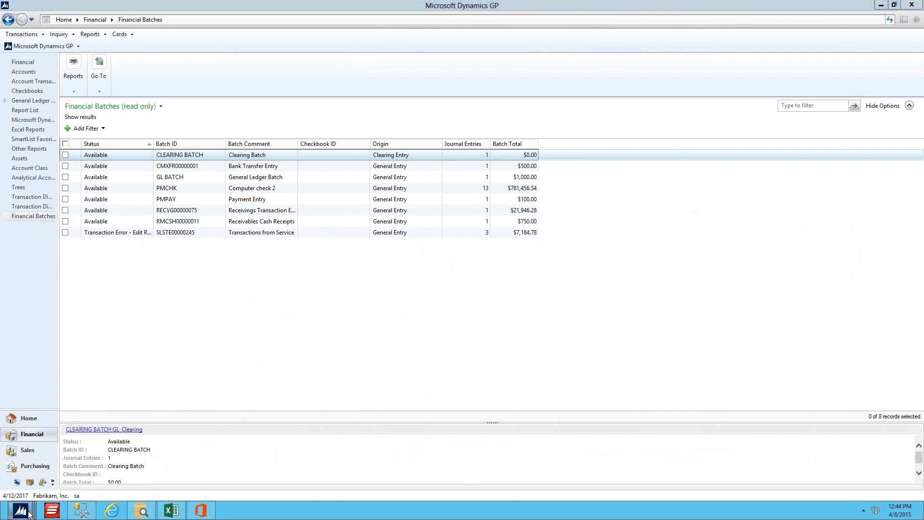
Open the ACCT_TRX_SL drill down in Drill Down Builder and examine its available types, parameter and search definition
left_click(42, 44)
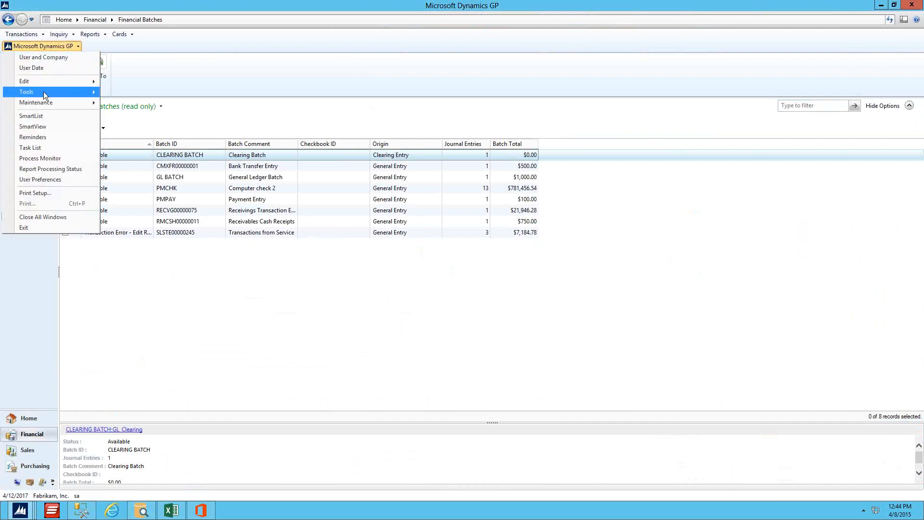
mouse_move(43, 92)
mouse_move(137, 136)
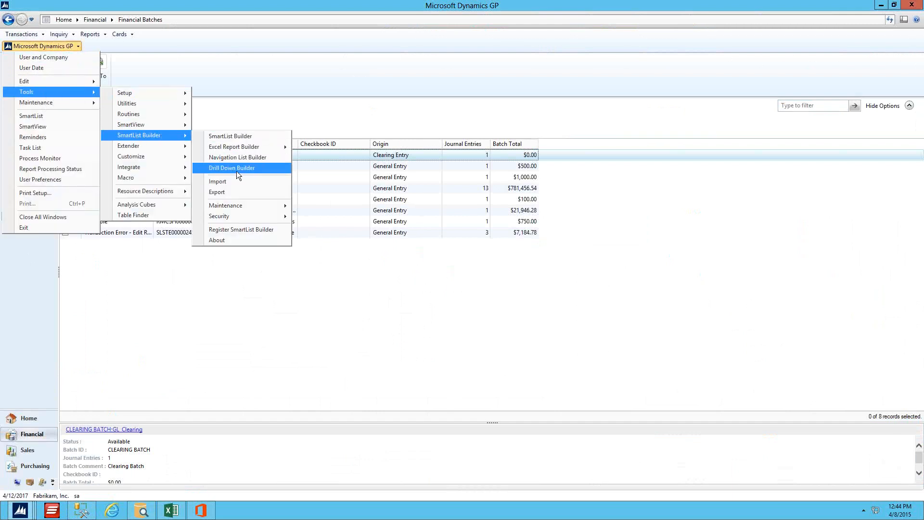
left_click(236, 171)
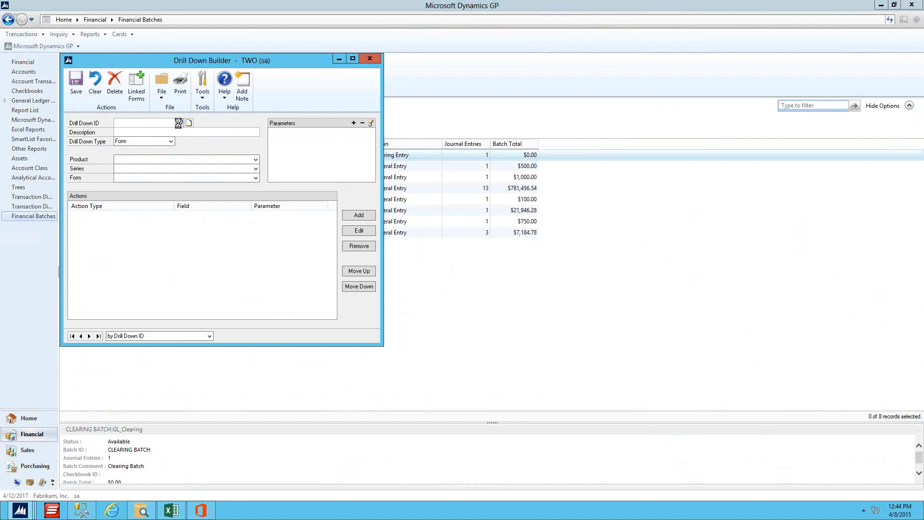
left_click(179, 123)
double_click(214, 194)
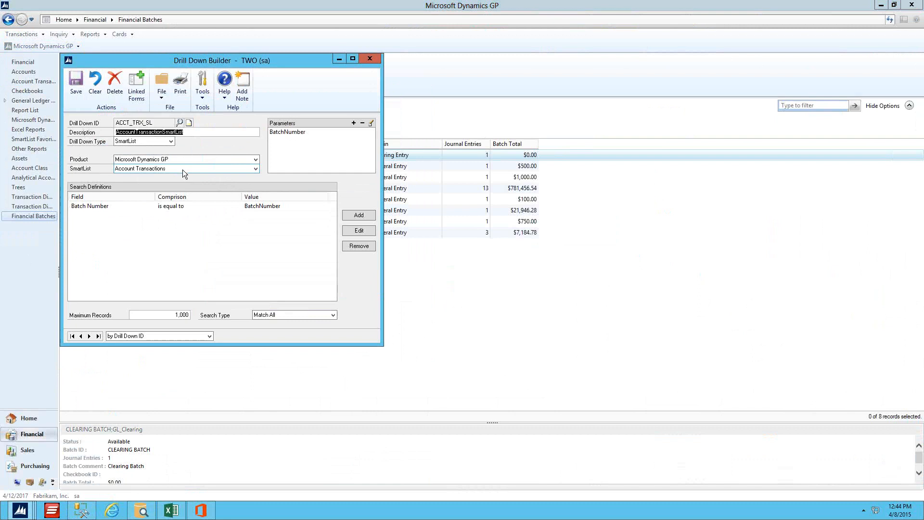
left_click(170, 141)
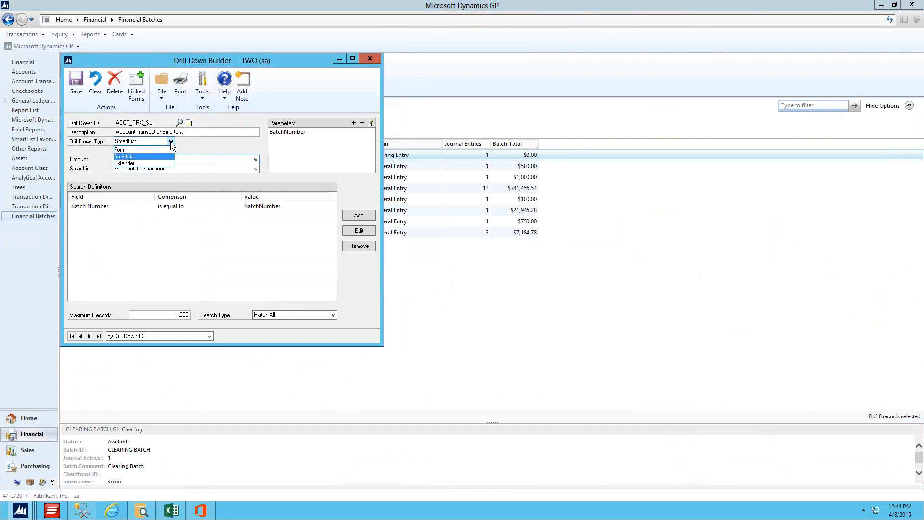
left_click(186, 143)
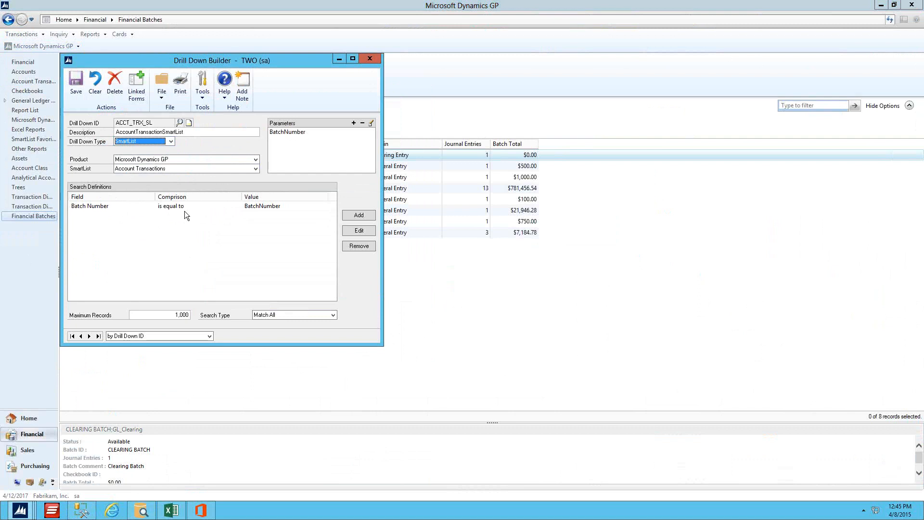
Load the Financial Batches report in Excel Report Builder and add an AccountTransactionSmartList drill down on the Batch ID column
left_click(20, 510)
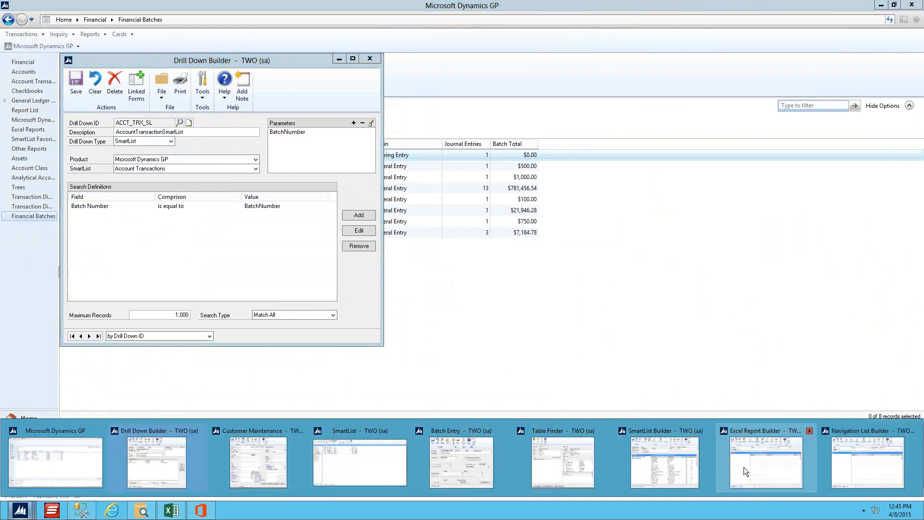
left_click(767, 469)
left_click(534, 165)
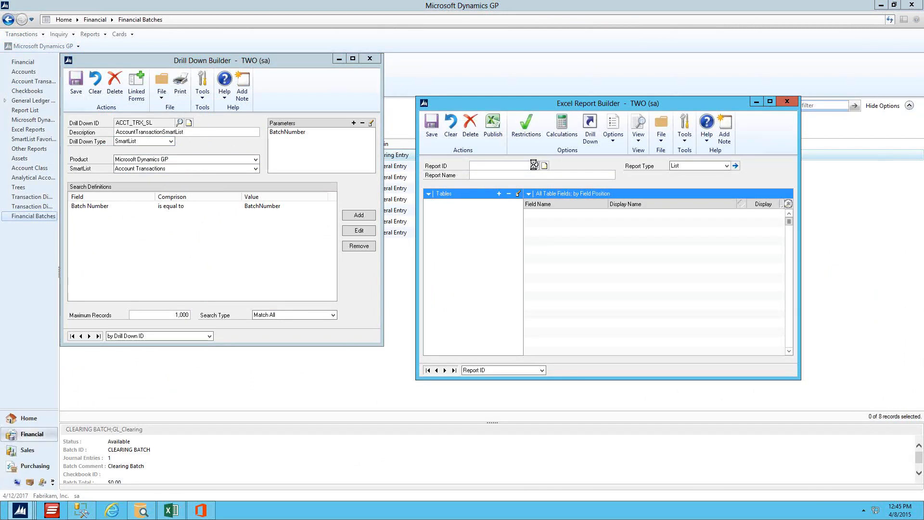
double_click(243, 203)
left_click(591, 138)
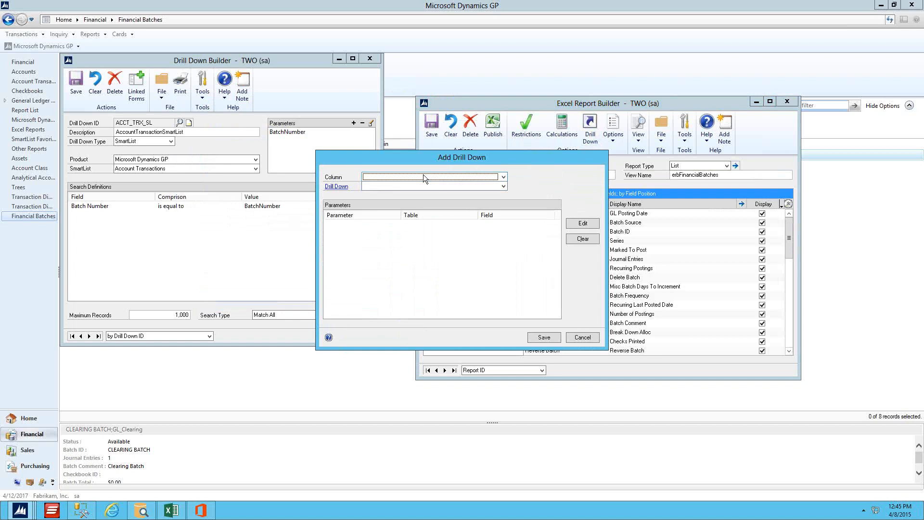
left_click(421, 175)
left_click(404, 185)
left_click(403, 185)
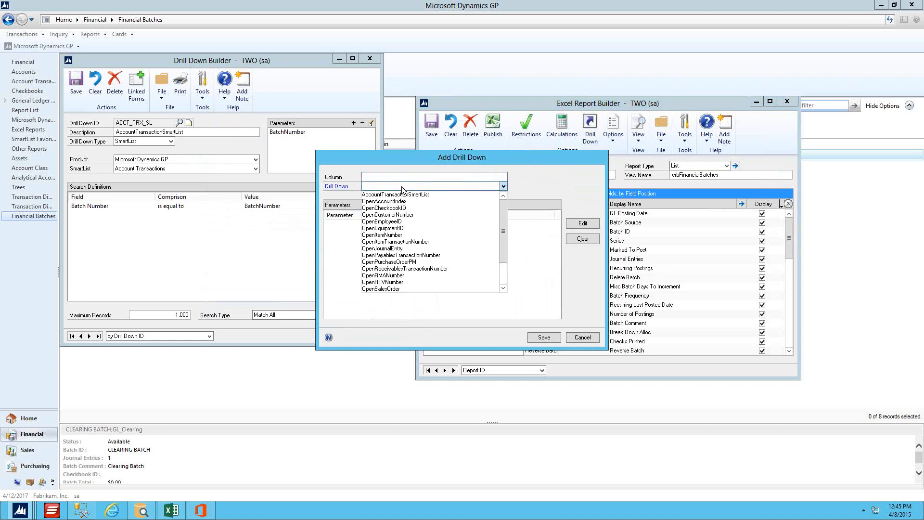
left_click(401, 194)
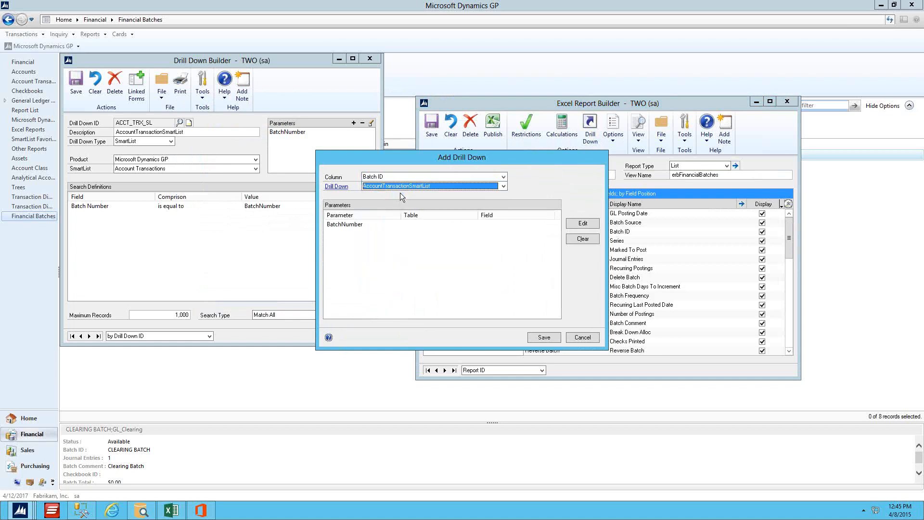
Map the BatchNumber parameter to the Batch ID field of Posting Definitions Master and save the drill down
double_click(358, 226)
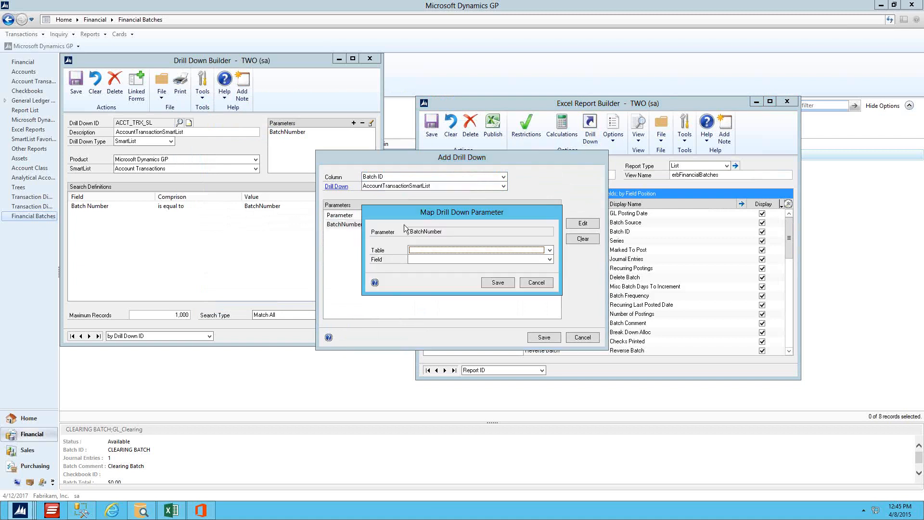
left_click(426, 250)
left_click(425, 259)
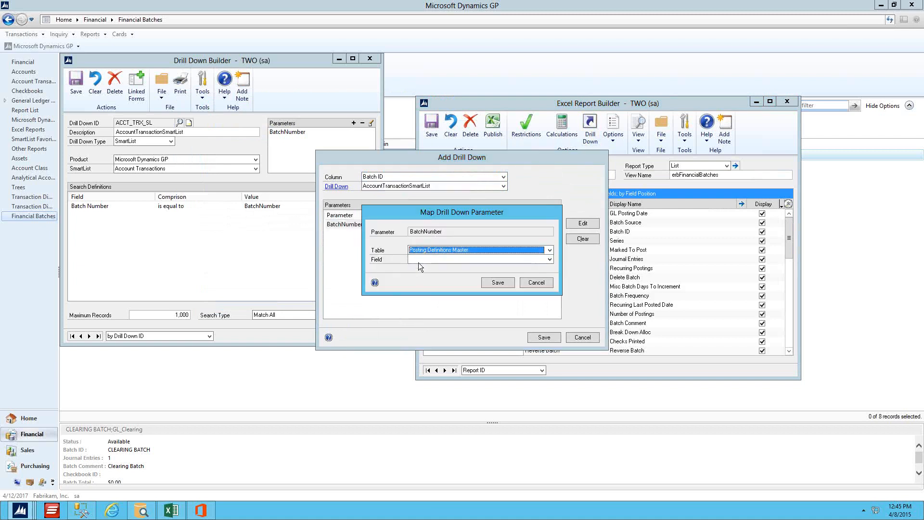
left_click(426, 260)
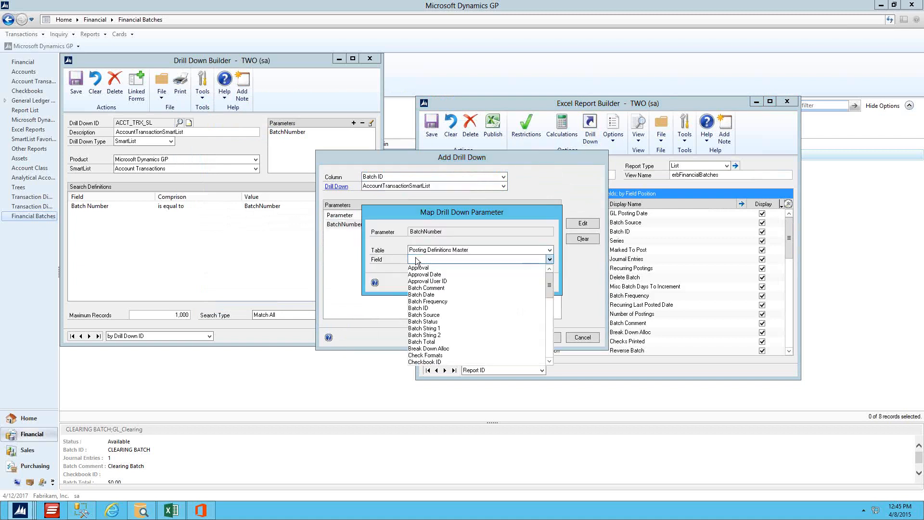
left_click(420, 308)
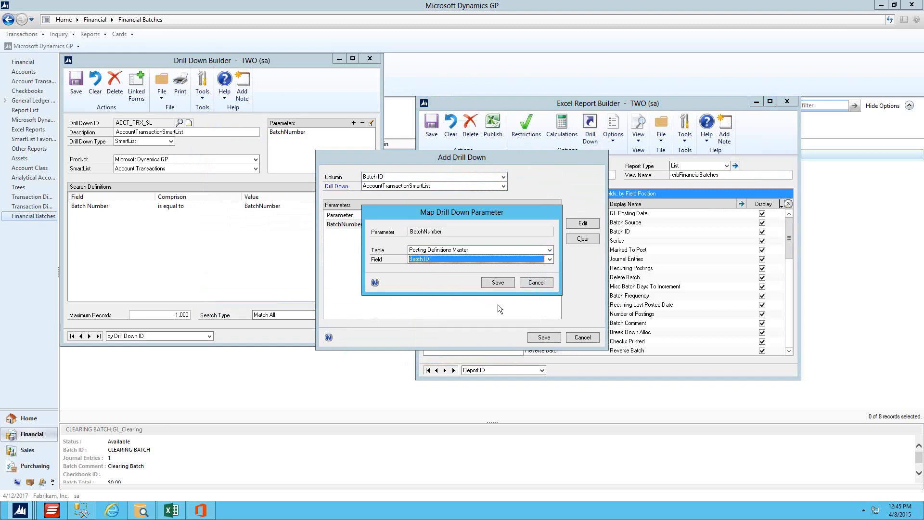
left_click(493, 285)
left_click(550, 337)
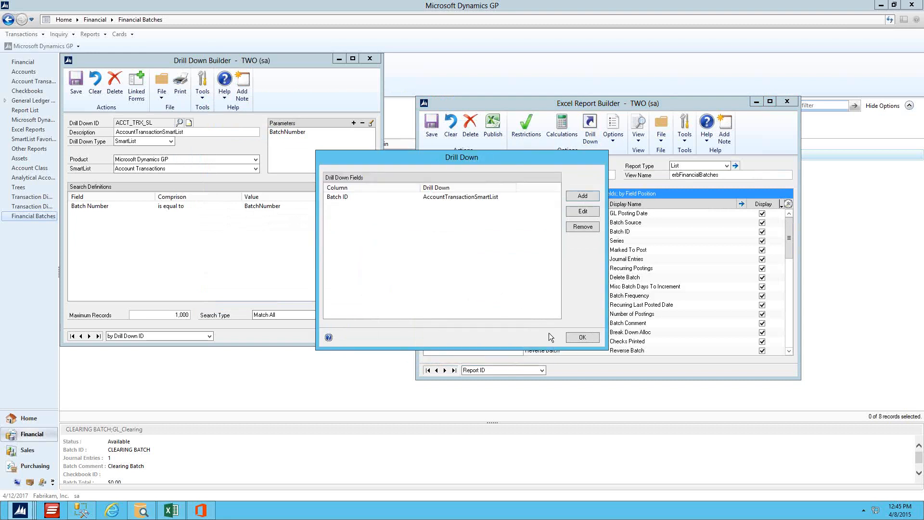
left_click(593, 337)
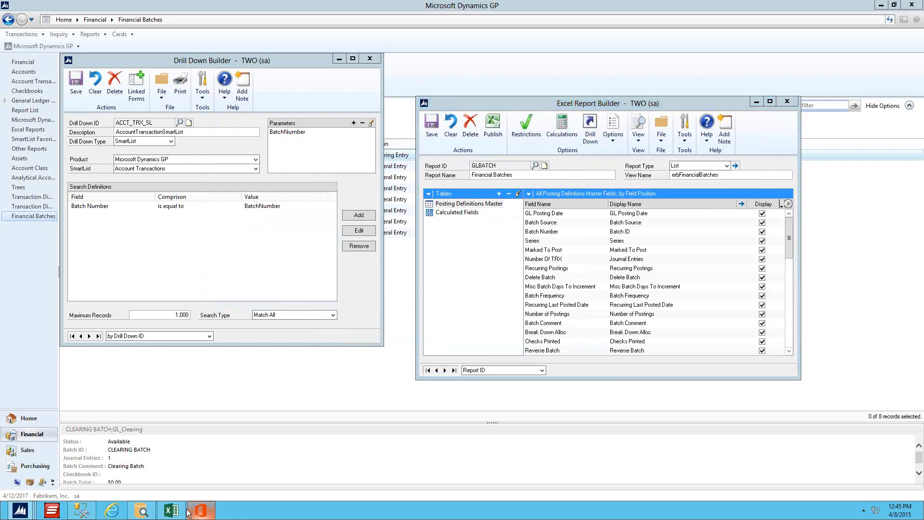
Decline the Office setup reboot and close the open TWO Financial Batches workbook
left_click(188, 512)
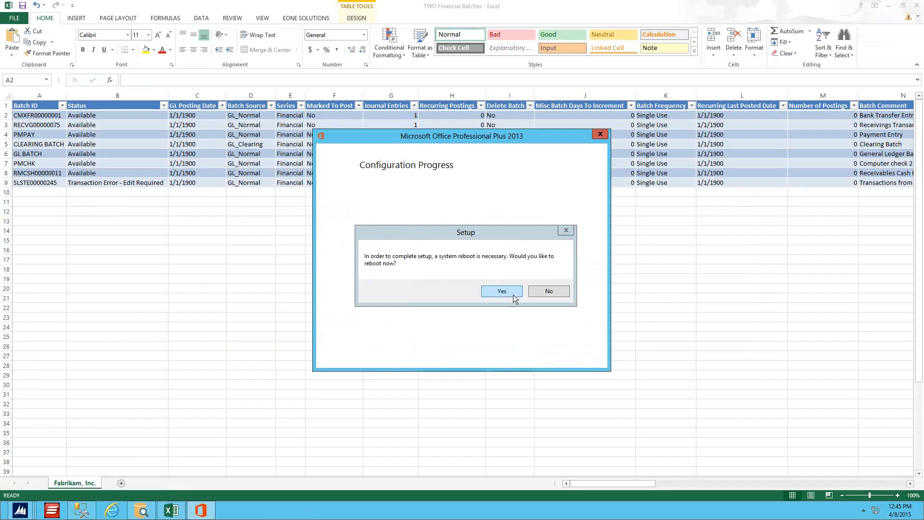
left_click(548, 291)
right_click(172, 510)
left_click(202, 487)
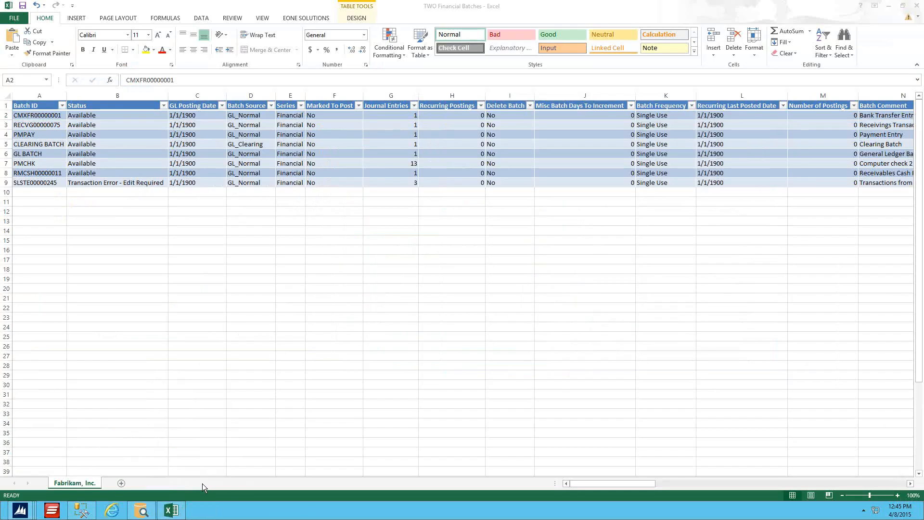
left_click(454, 267)
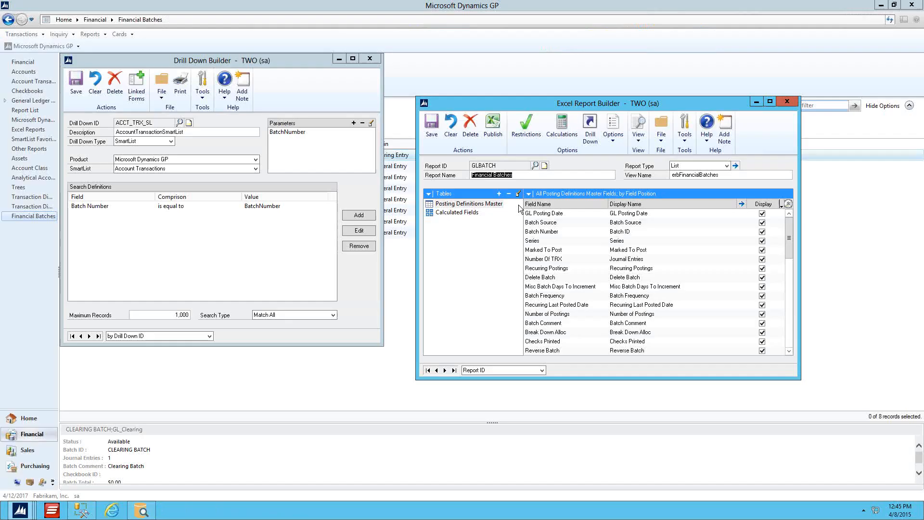
Republish the Financial Batches Excel report and its data connection as files in the Desktop folder
left_click(493, 126)
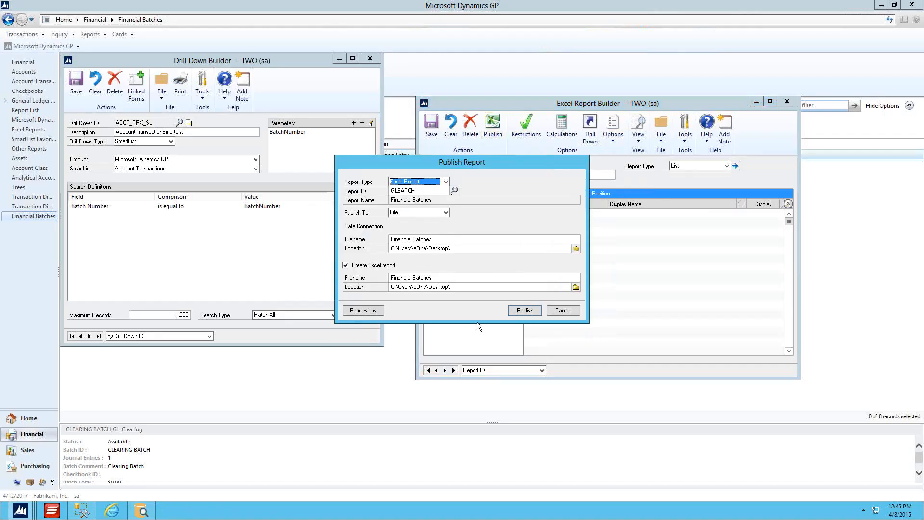
left_click(525, 310)
left_click(452, 285)
Open the republished workbook from the desktop and follow the PMCHK batch's drill-down link to its account transactions, accepting the security notice
left_click(888, 6)
double_click(18, 269)
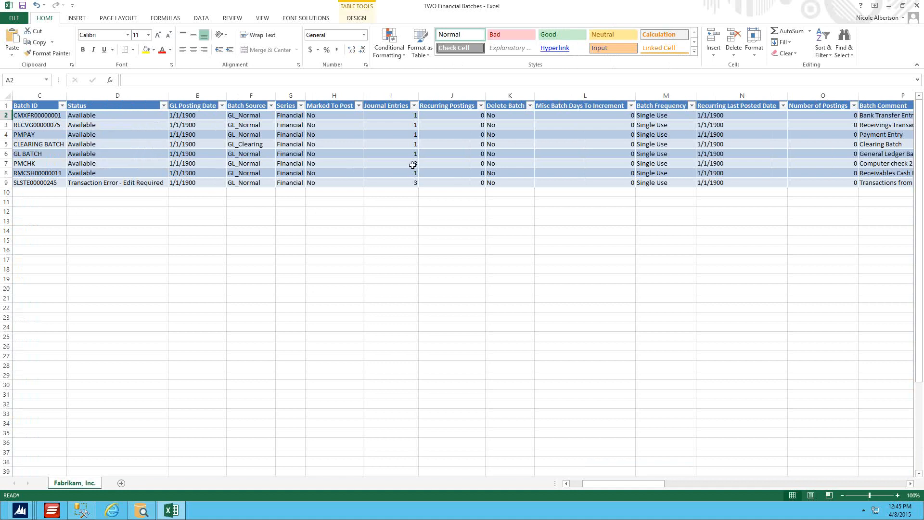
left_click(20, 168)
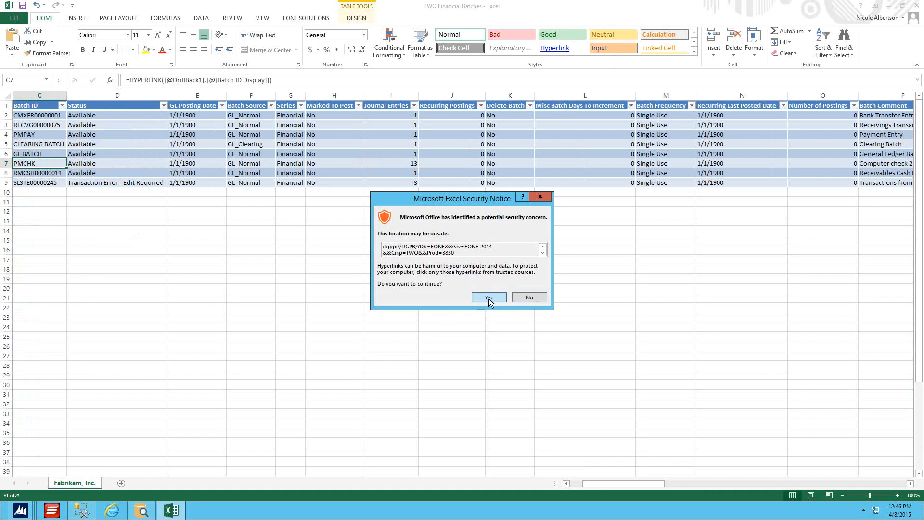
left_click(489, 297)
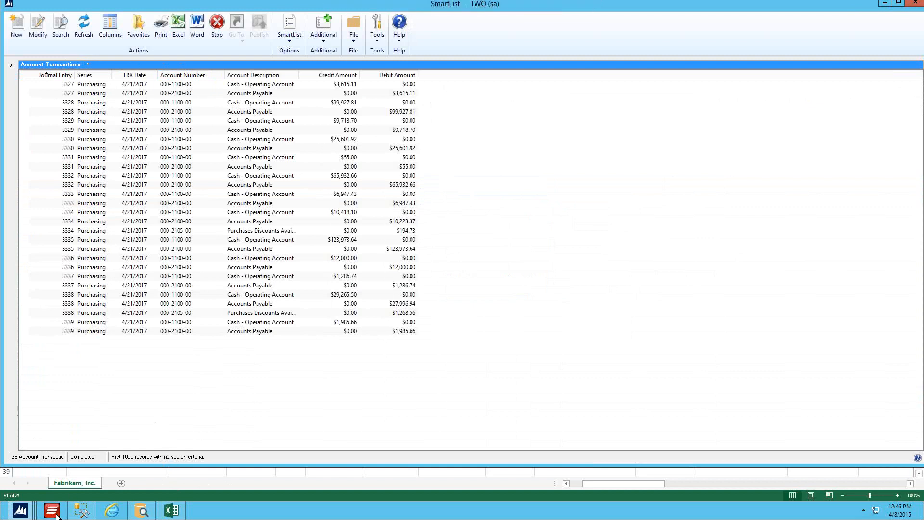
mouse_move(522, 4)
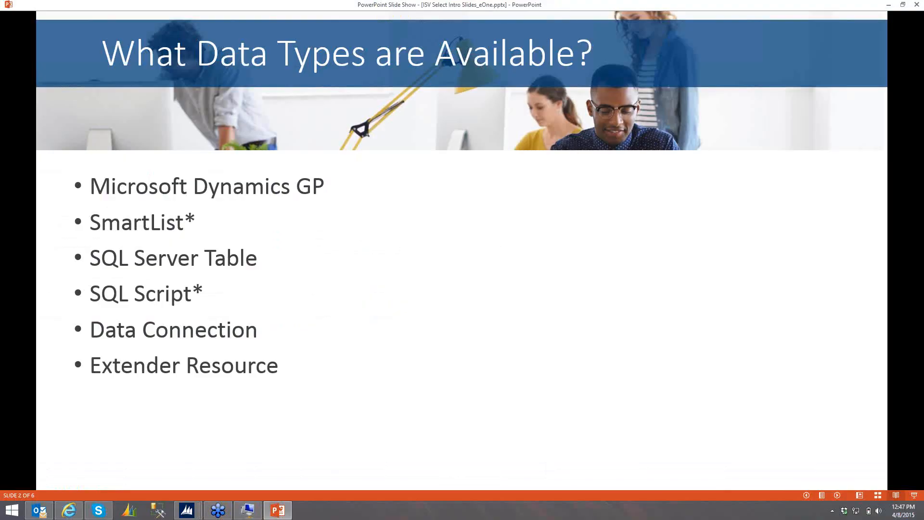
key("Right")
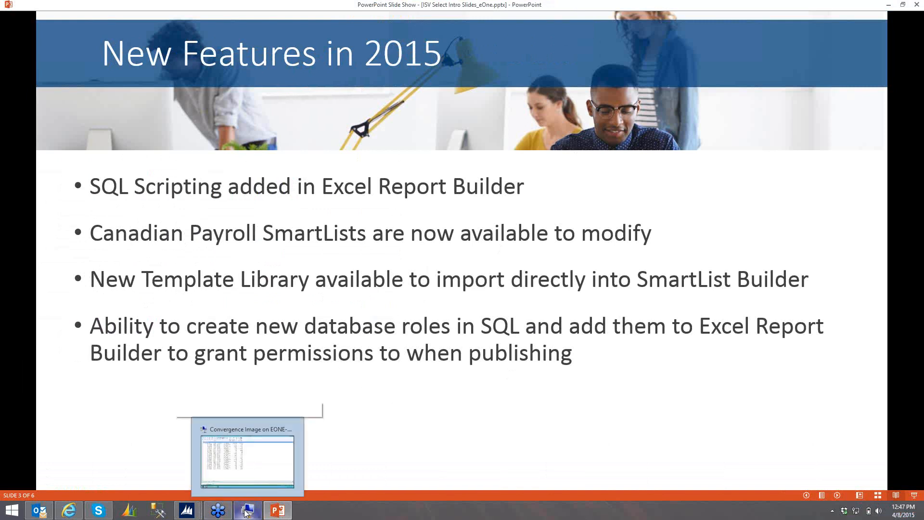
Switch to Microsoft Dynamics GP and open the SmartList Builder Import window
mouse_move(192, 513)
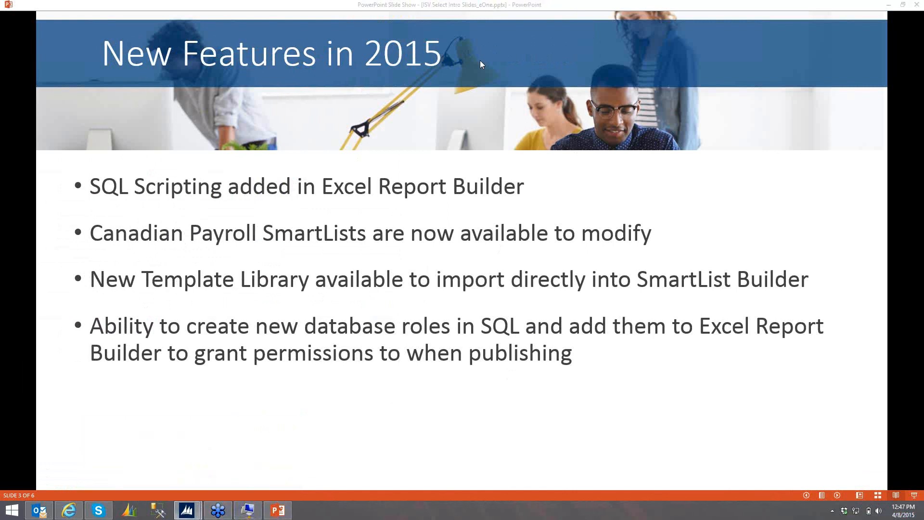
left_click_drag(713, 166, 399, 0)
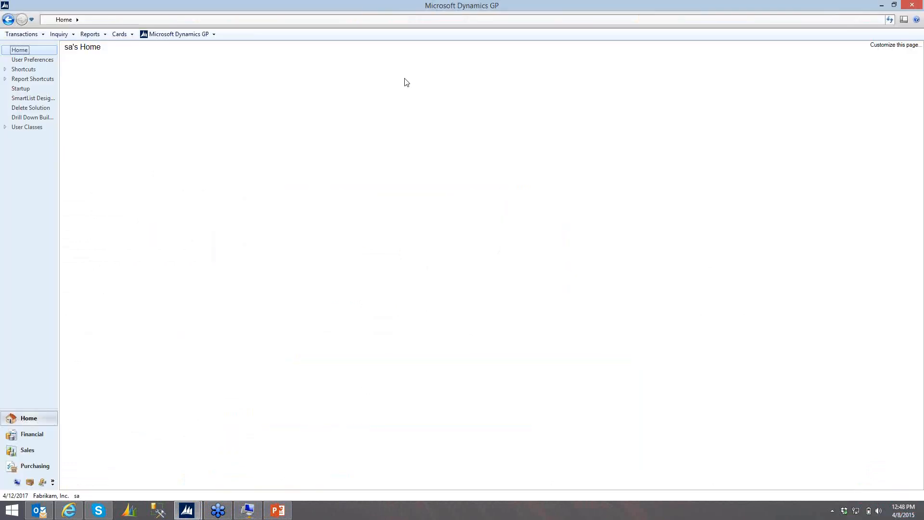
left_click(166, 41)
left_click(226, 91)
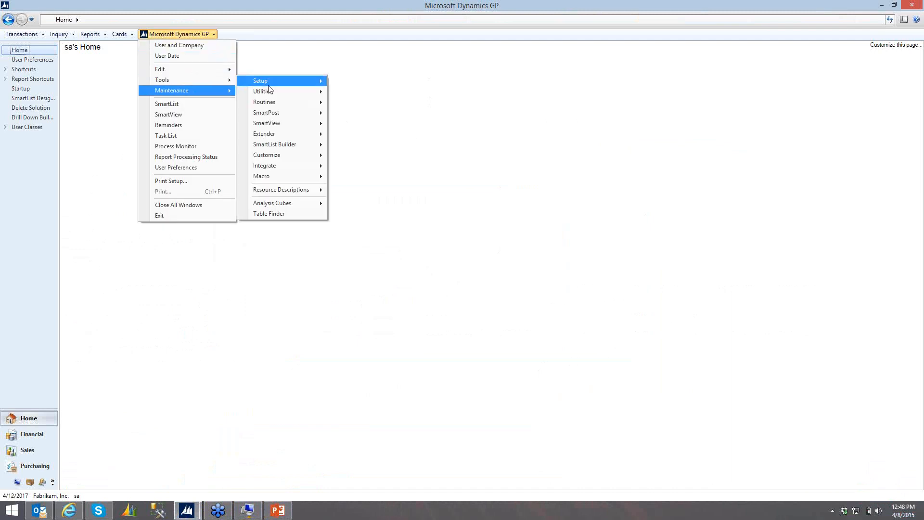
mouse_move(231, 80)
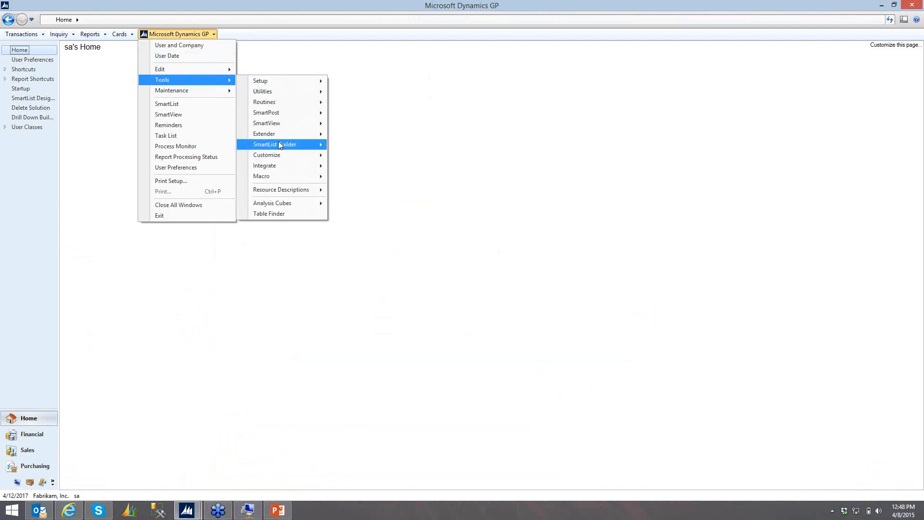
mouse_move(279, 145)
left_click(357, 189)
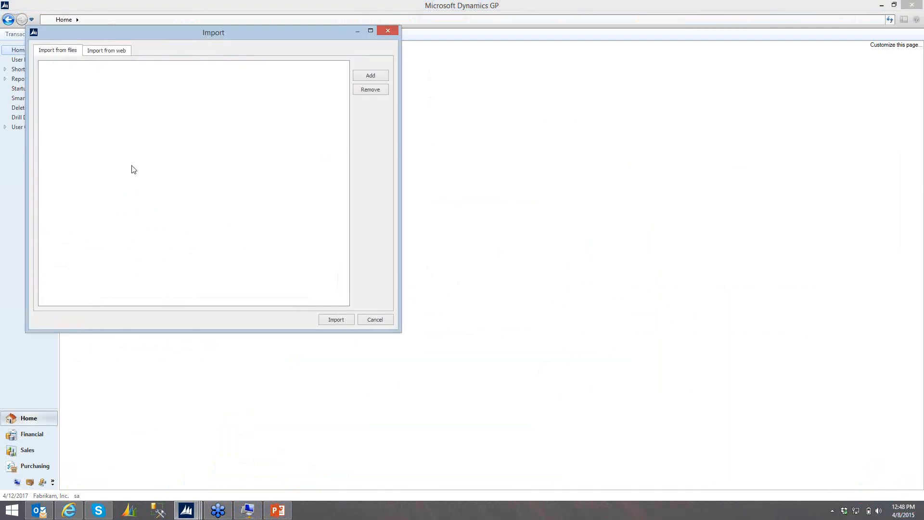
Browse the web import templates for the Microsoft Dynamics GP product, listing the Purchasing series and the Financial series
left_click(115, 57)
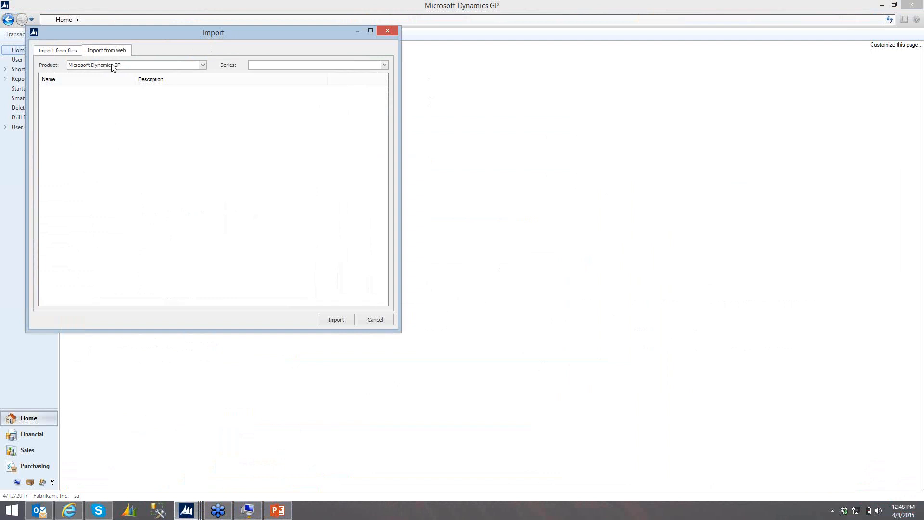
left_click(113, 66)
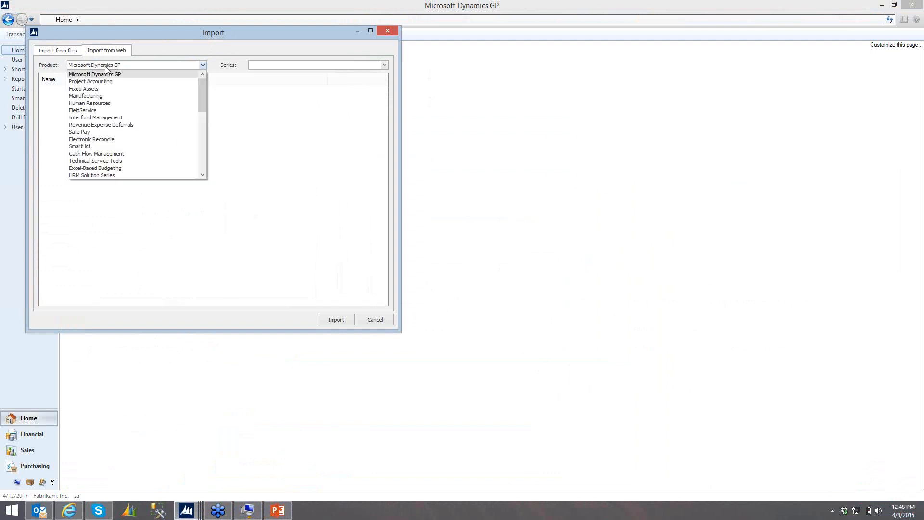
left_click(91, 75)
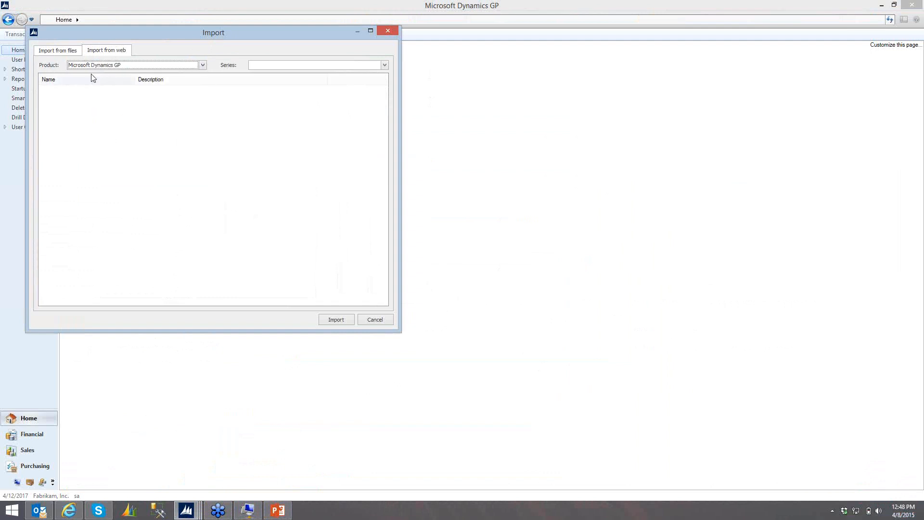
left_click(268, 67)
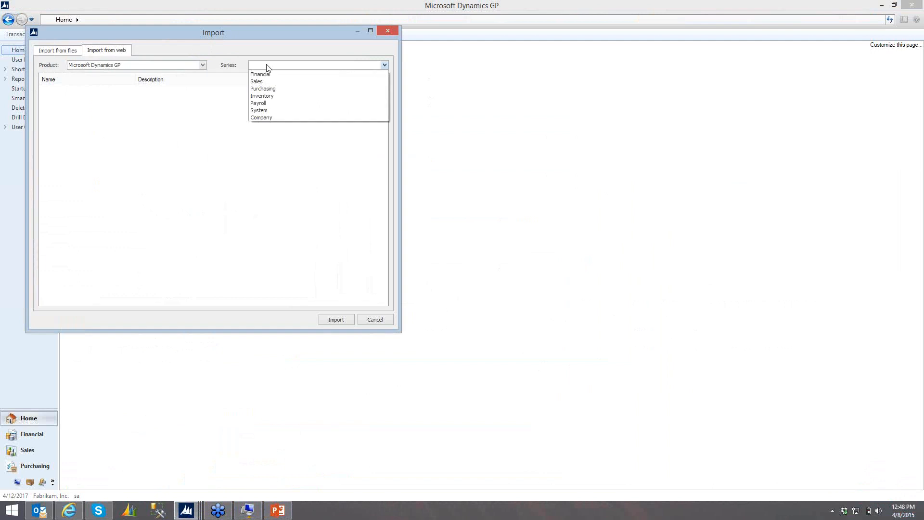
left_click(269, 89)
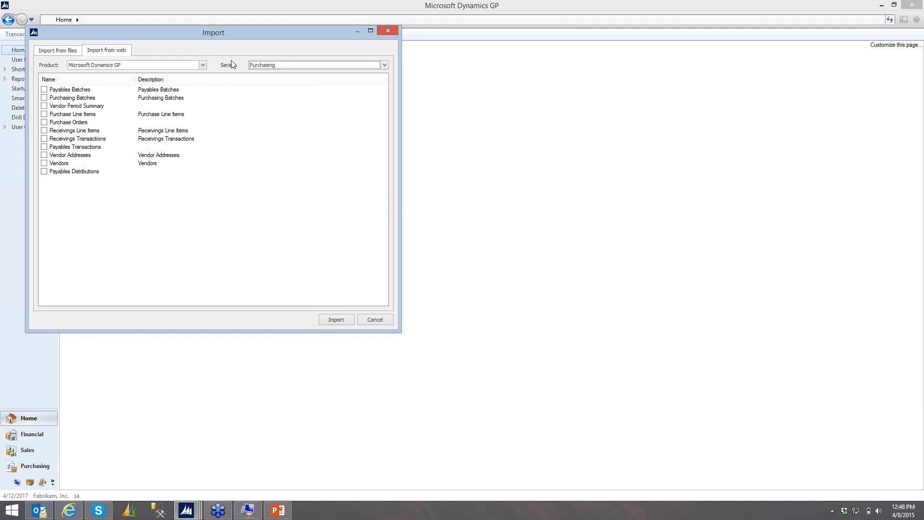
left_click(268, 66)
left_click(265, 74)
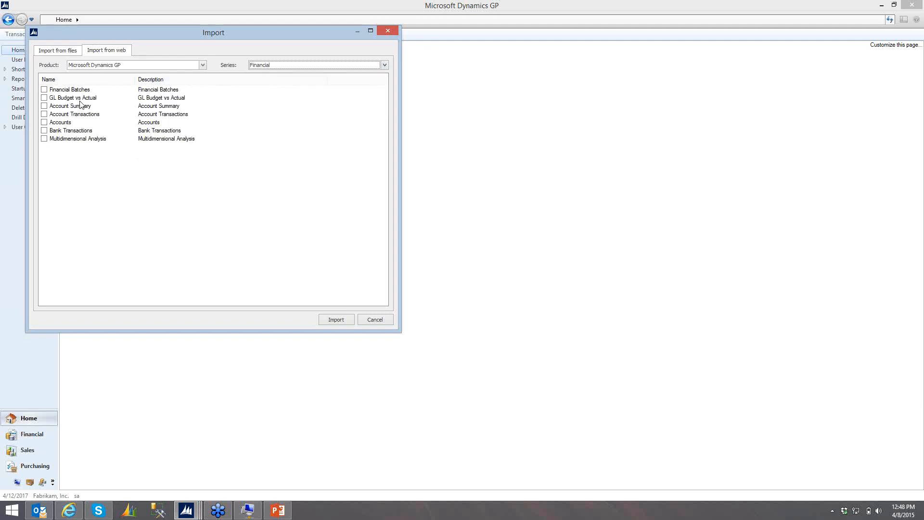